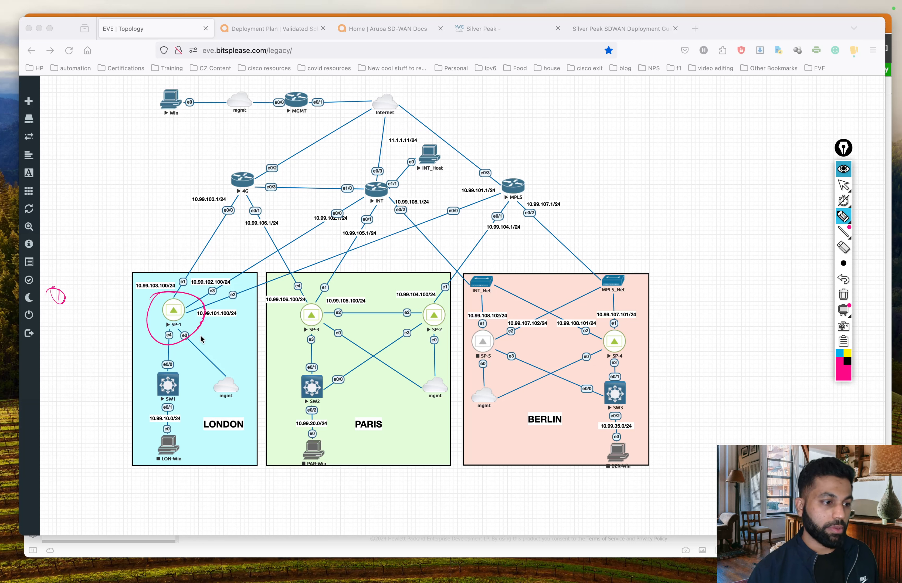
Step: On the topology, circle SP-1's e0 port, mark the Win host, and handwrite an 'orches' label
left_click_drag(190, 335, 190, 333)
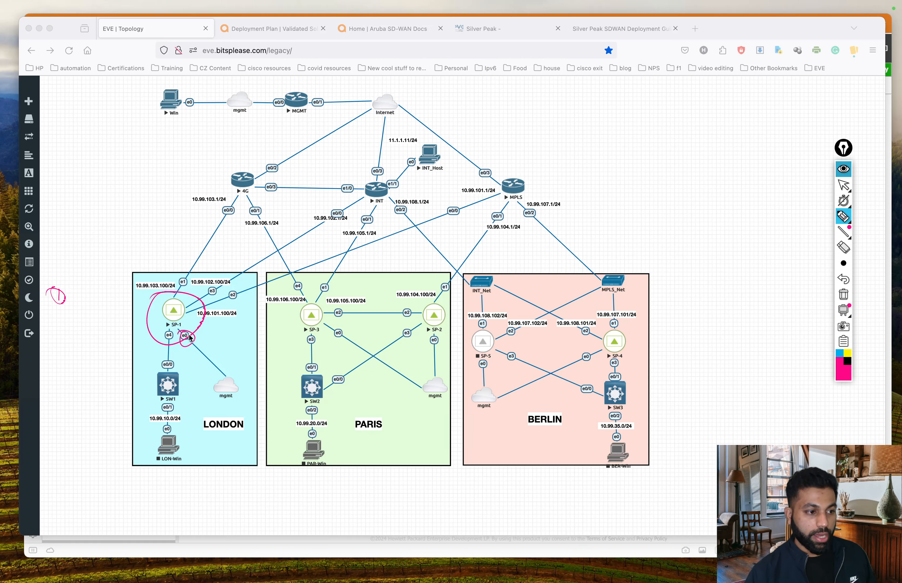
left_click_drag(147, 114, 222, 93)
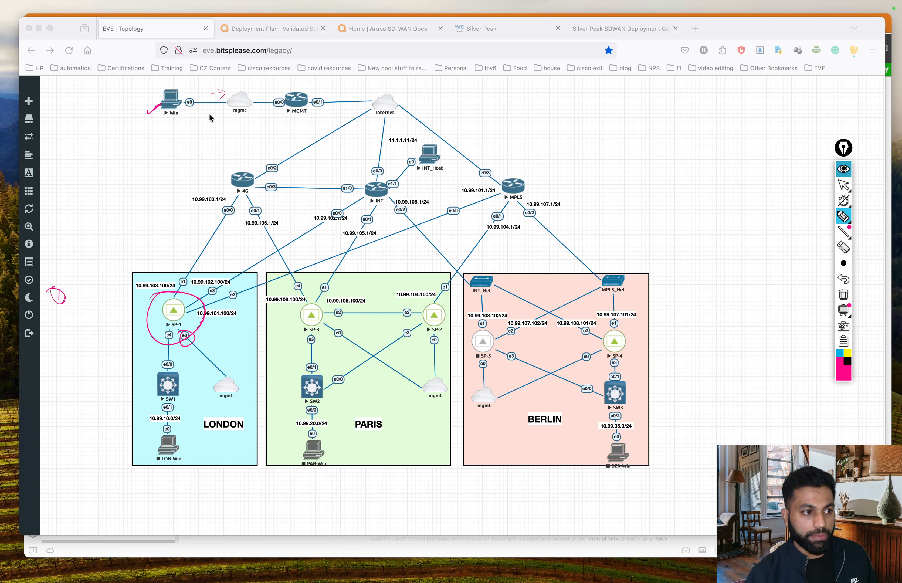
mouse_move(209, 113)
left_mouse_down()
mouse_move(227, 146)
mouse_move(209, 113)
mouse_move(219, 137)
mouse_move(249, 141)
mouse_move(217, 144)
left_mouse_up()
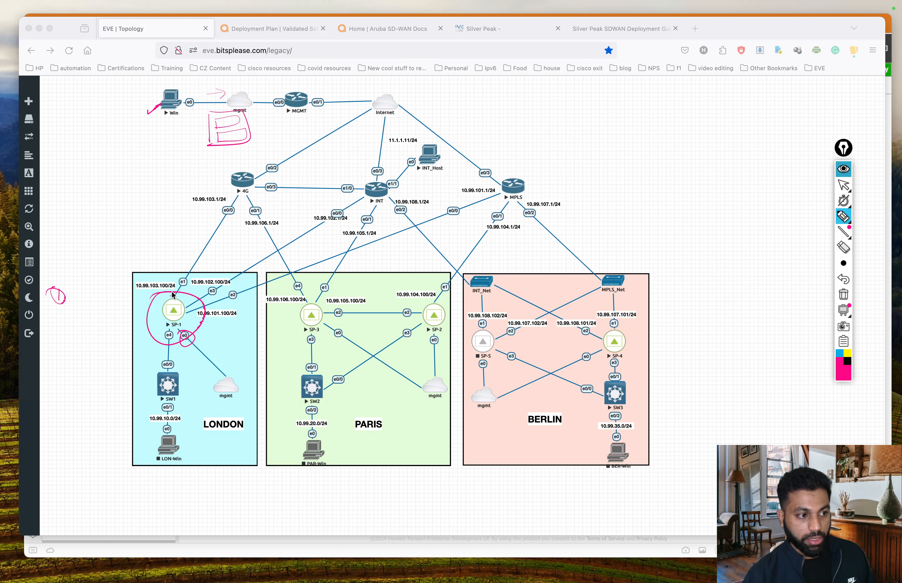
left_click_drag(170, 295, 156, 240)
mouse_move(119, 210)
left_mouse_down()
mouse_move(121, 218)
mouse_move(119, 209)
left_mouse_up()
left_click_drag(129, 211, 140, 211)
left_click_drag(140, 197, 148, 213)
left_click_drag(148, 210, 152, 212)
left_click_drag(159, 203, 155, 213)
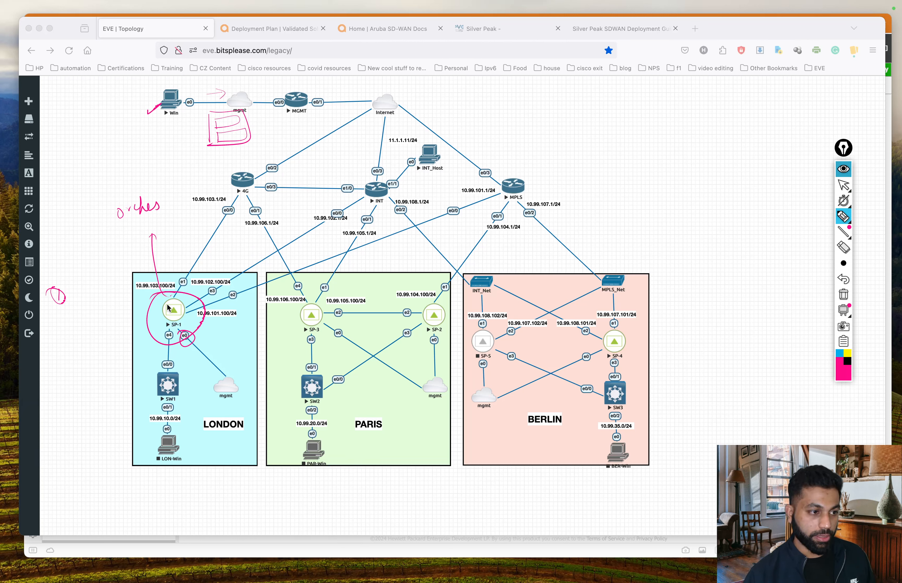
Step: Underline and bracket the orchestrator label, add a 'Deployment' note, then clear the annotations
left_click_drag(118, 225, 163, 214)
left_click_drag(120, 230, 160, 220)
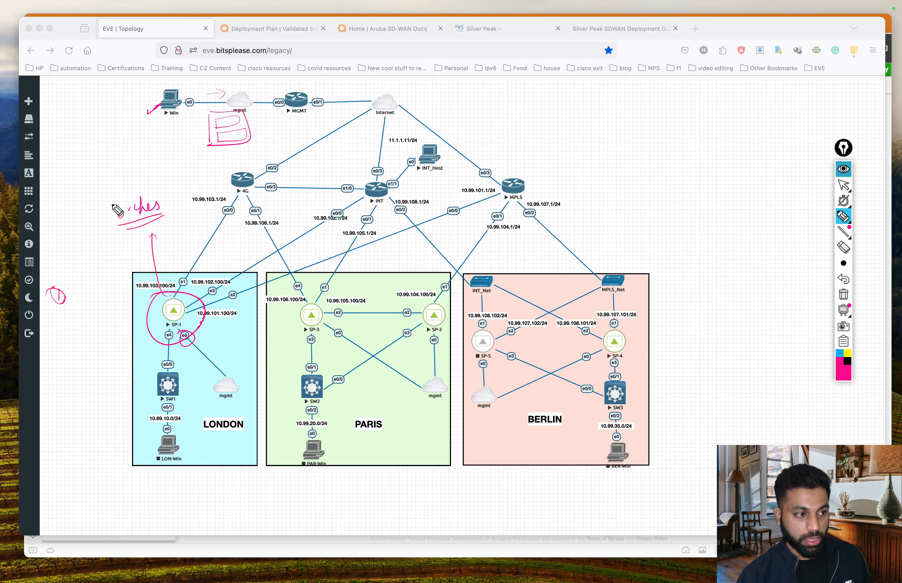
left_click_drag(99, 189, 107, 217)
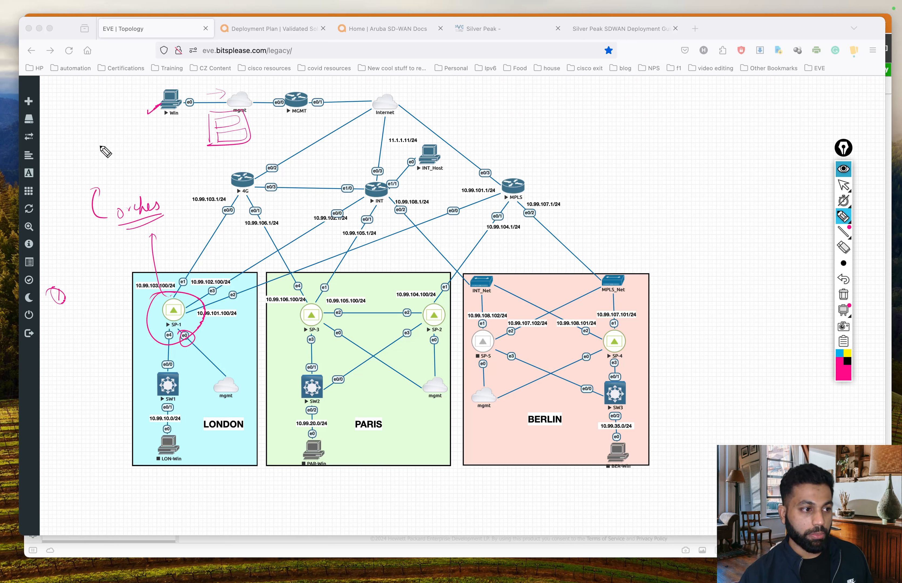
mouse_move(105, 164)
left_mouse_down()
mouse_move(108, 181)
mouse_move(148, 172)
mouse_move(152, 195)
mouse_move(181, 151)
left_mouse_up()
left_click_drag(114, 190, 189, 172)
left_click_drag(122, 196, 187, 173)
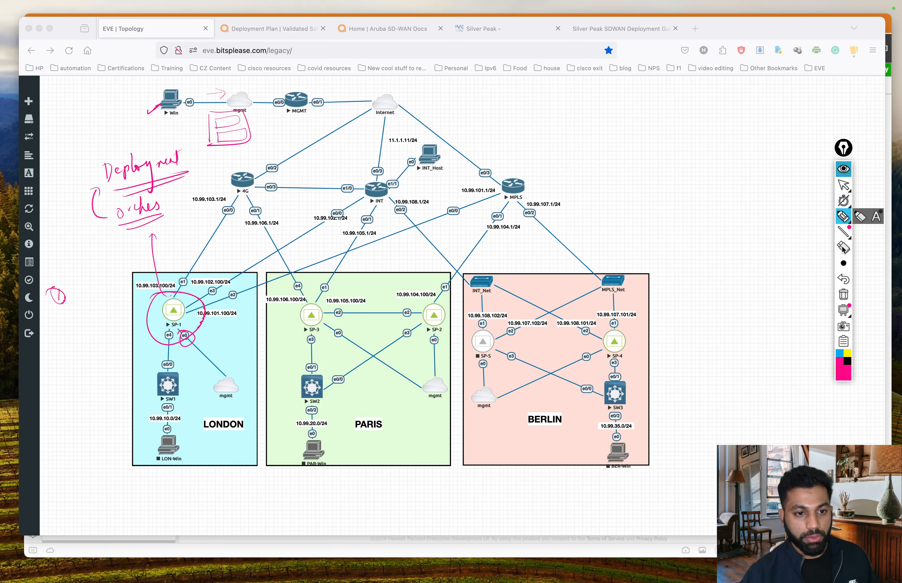
left_click(840, 298)
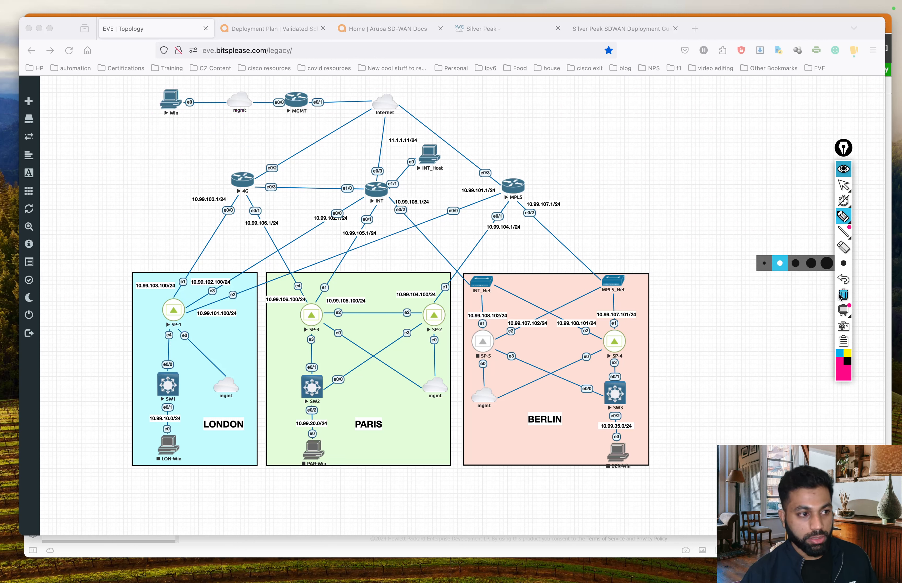
Step: Circle the Berlin SP-5 appliance and write an 'orchestrator' and 'pre-config' note pointing to it
mouse_move(496, 327)
left_mouse_down()
mouse_move(491, 368)
mouse_move(495, 323)
left_mouse_up()
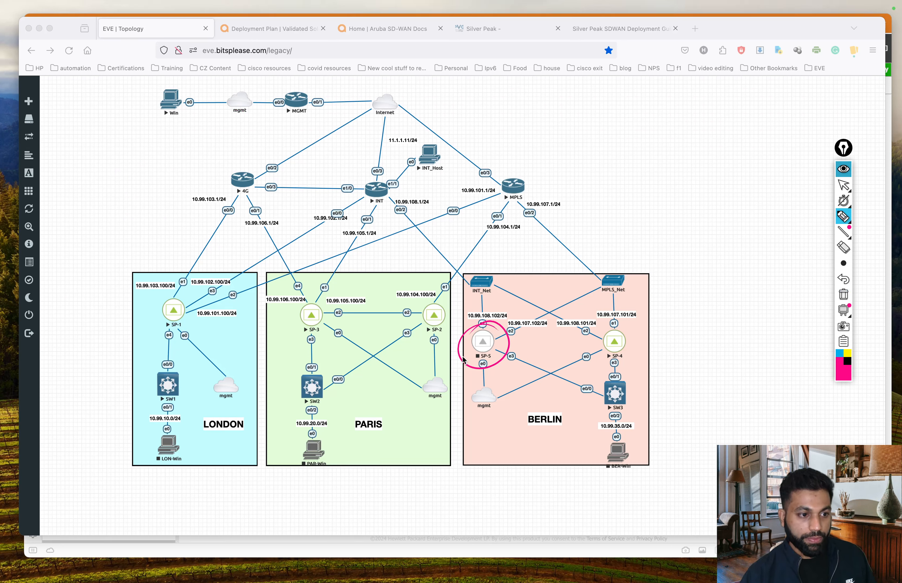
mouse_move(636, 111)
left_mouse_down()
mouse_move(680, 114)
mouse_move(718, 101)
left_mouse_up()
left_click_drag(641, 130, 714, 122)
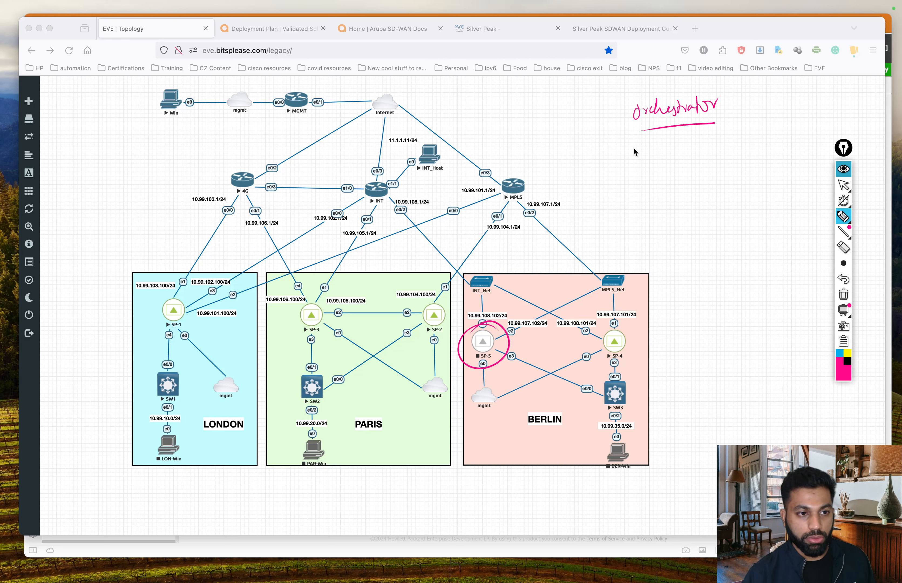
mouse_move(634, 148)
left_mouse_down()
mouse_move(639, 163)
mouse_move(686, 158)
mouse_move(692, 165)
mouse_move(703, 151)
mouse_move(664, 186)
mouse_move(699, 176)
left_mouse_up()
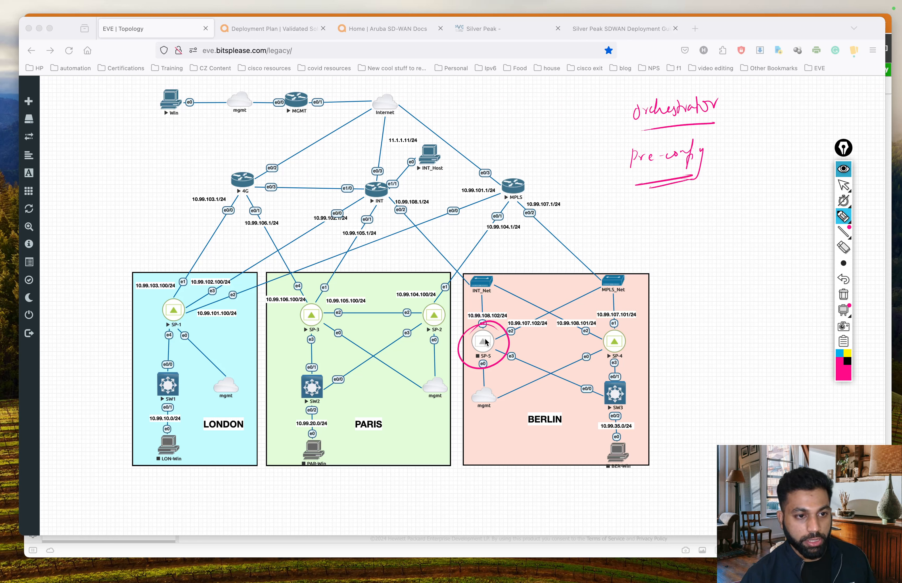
mouse_move(715, 161)
left_mouse_down()
mouse_move(706, 168)
mouse_move(777, 144)
mouse_move(773, 161)
left_mouse_up()
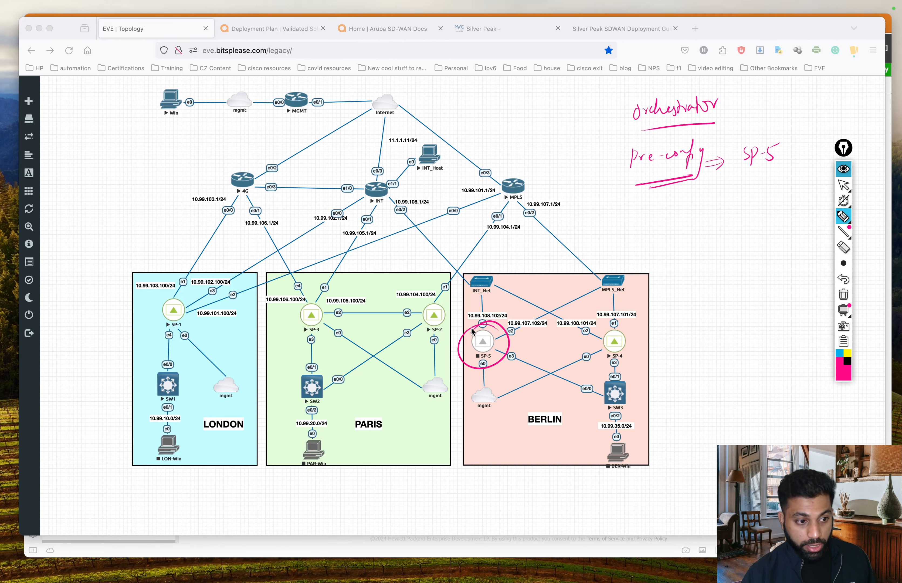
Step: Mark SP-5's e0 link, arrow SP-5 to orchestrator, encircle the pre-config note, then clear drawings
left_click_drag(485, 363, 475, 373)
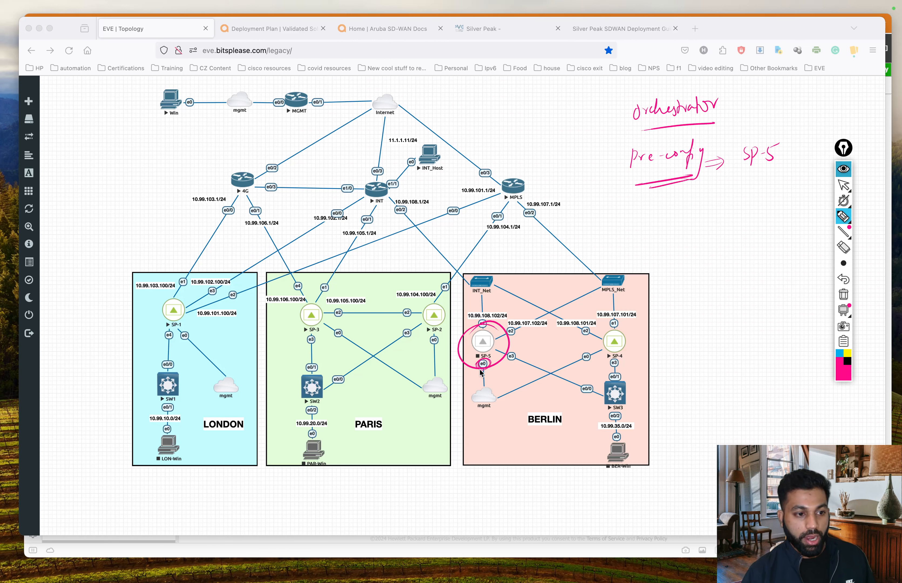
mouse_move(473, 374)
left_mouse_down()
mouse_move(470, 391)
mouse_move(469, 378)
left_mouse_up()
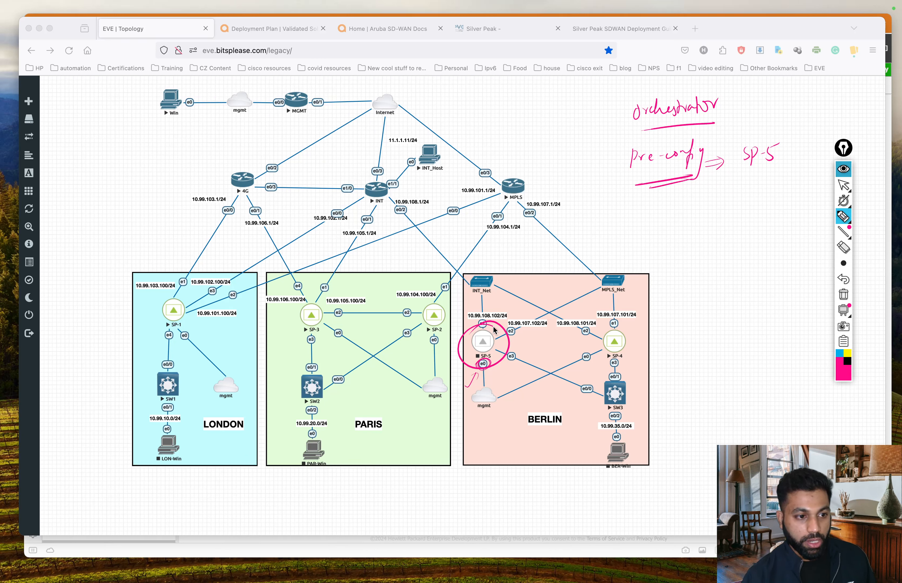
mouse_move(494, 330)
left_mouse_down()
mouse_move(557, 169)
mouse_move(625, 117)
mouse_move(610, 137)
left_mouse_up()
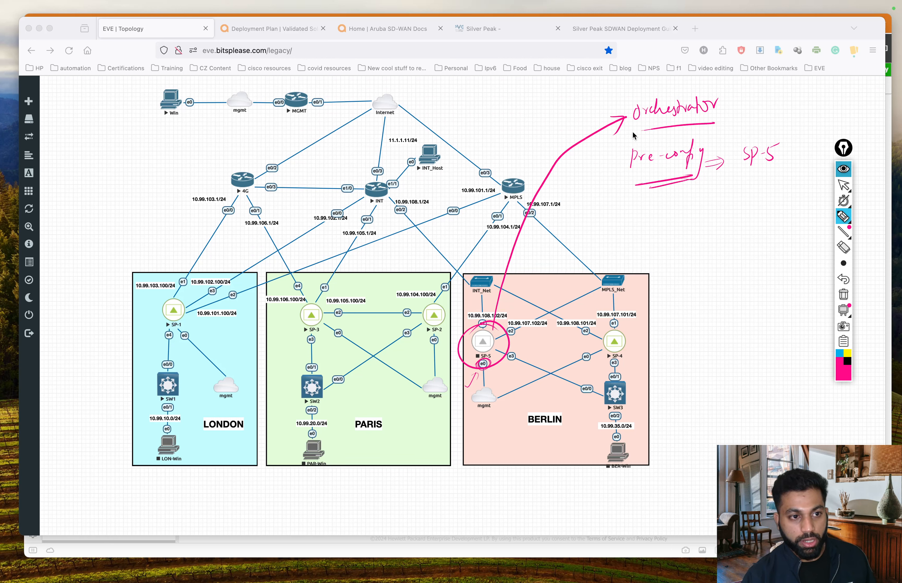
mouse_move(625, 129)
left_mouse_down()
mouse_move(626, 164)
mouse_move(641, 177)
left_mouse_up()
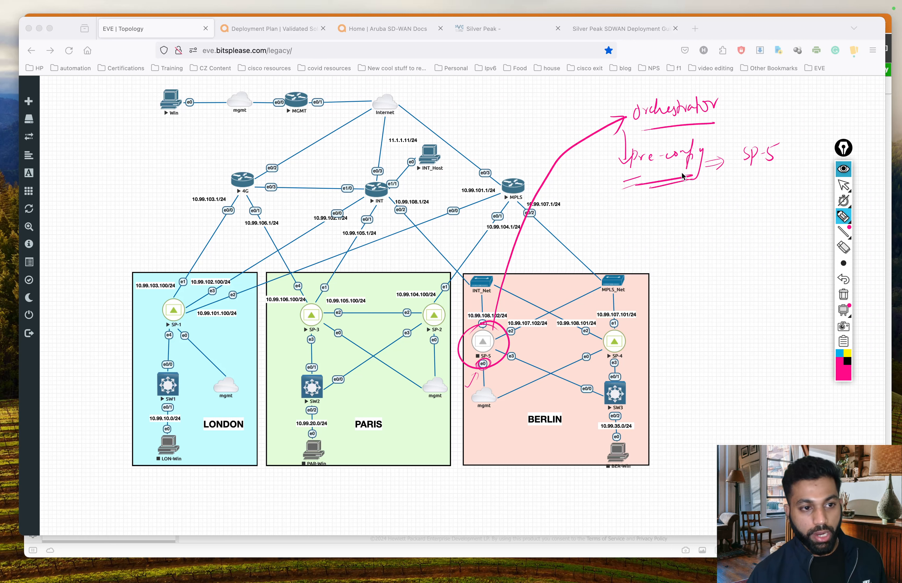
mouse_move(712, 141)
left_mouse_down()
mouse_move(629, 163)
mouse_move(739, 146)
mouse_move(706, 140)
left_mouse_up()
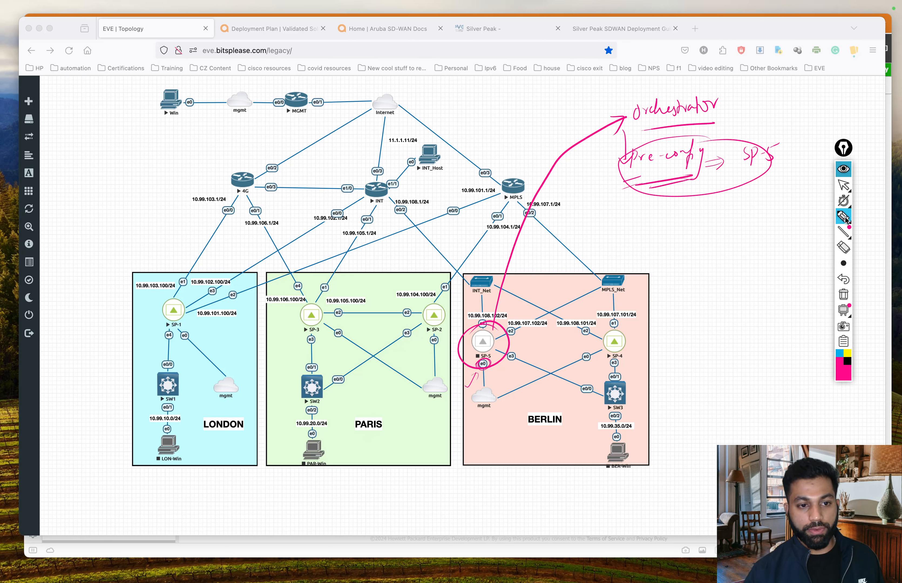
left_click(844, 295)
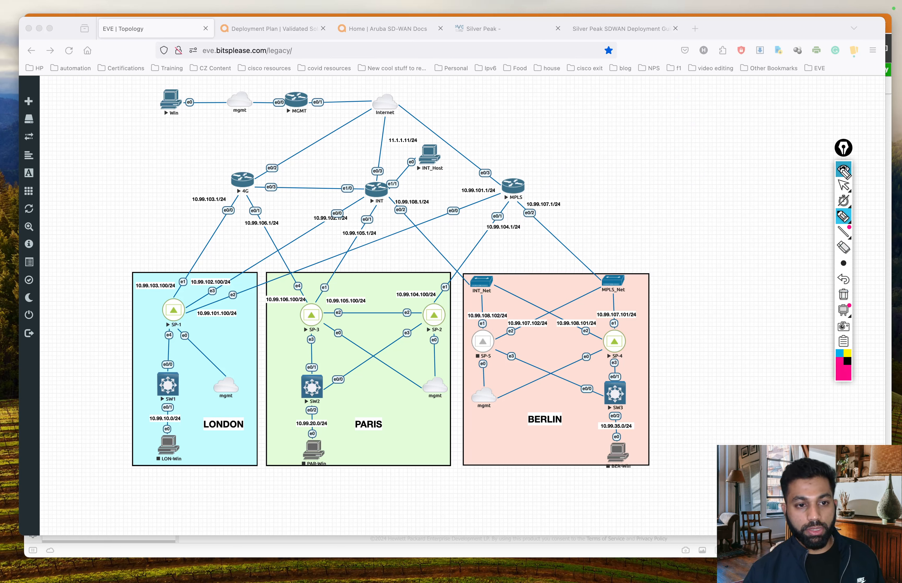
Step: Exit drawing mode and show all open windows in Mission Control
left_click(844, 186)
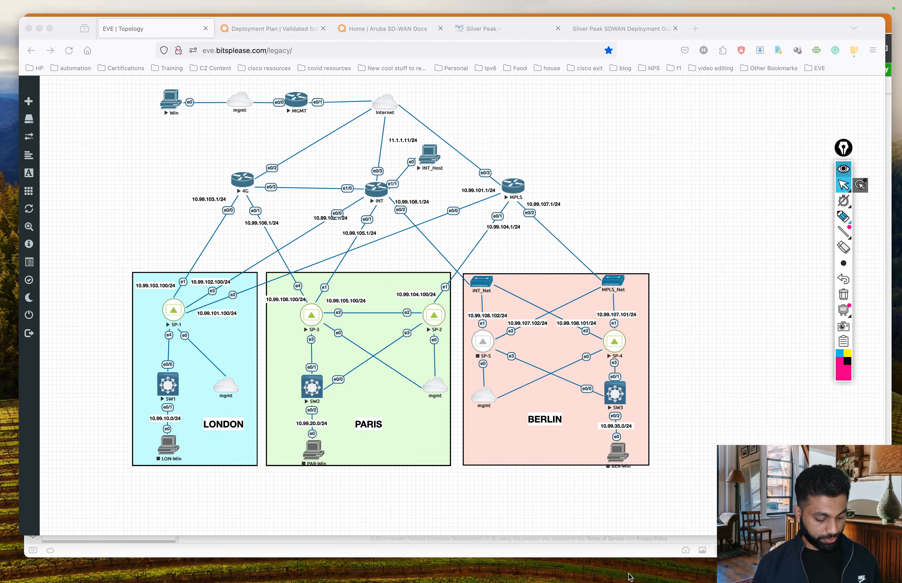
left_click(701, 139)
key("ctrl+Up")
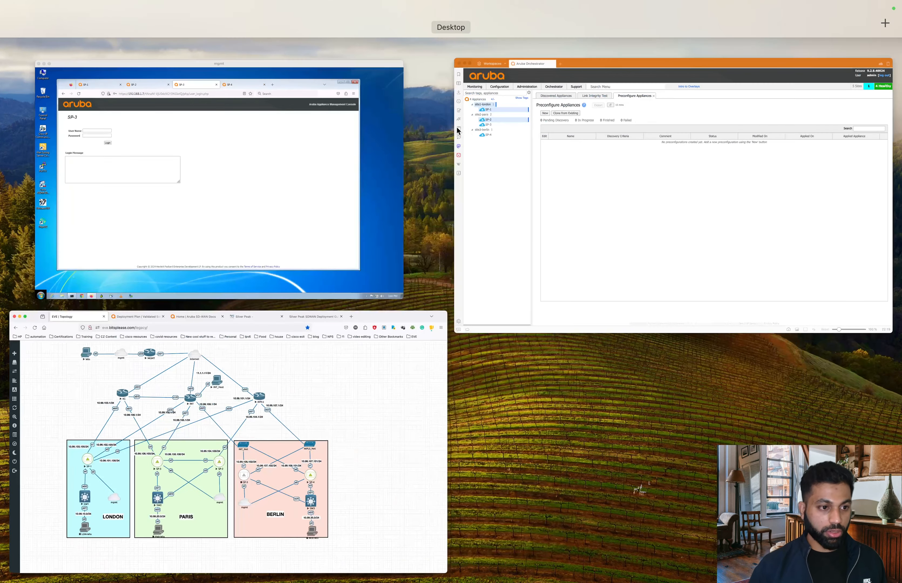
Step: Bring Aruba Orchestrator to the front and hide the drawing toolbar
left_click(633, 204)
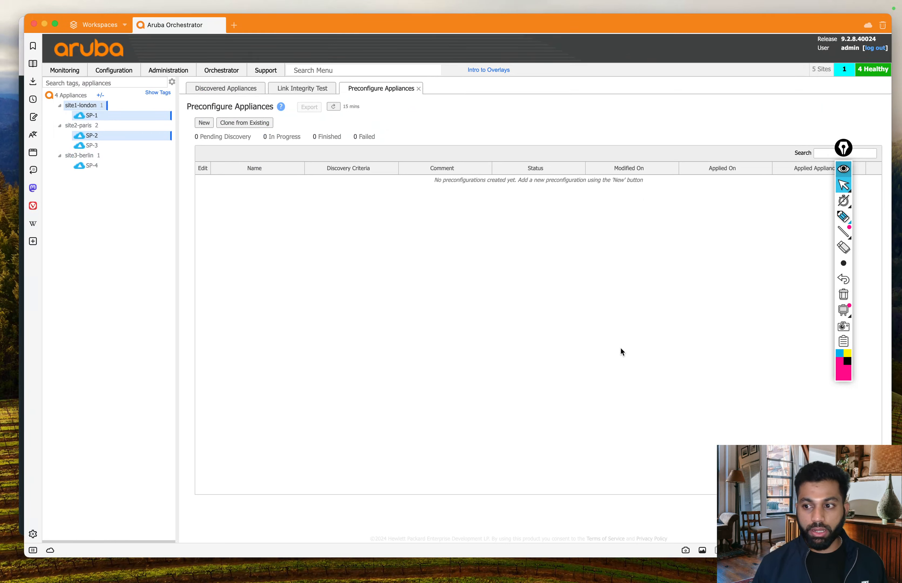
left_click(849, 171)
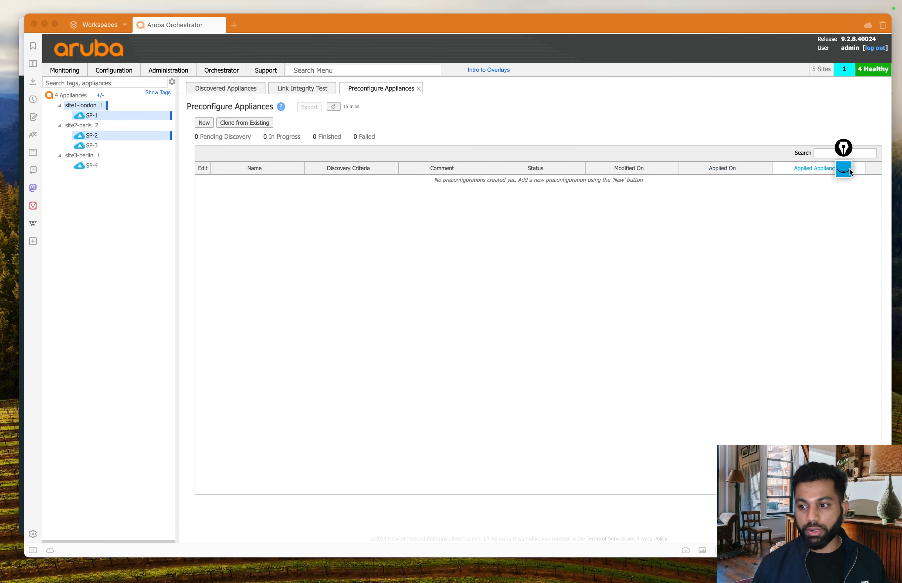
left_click(477, 334)
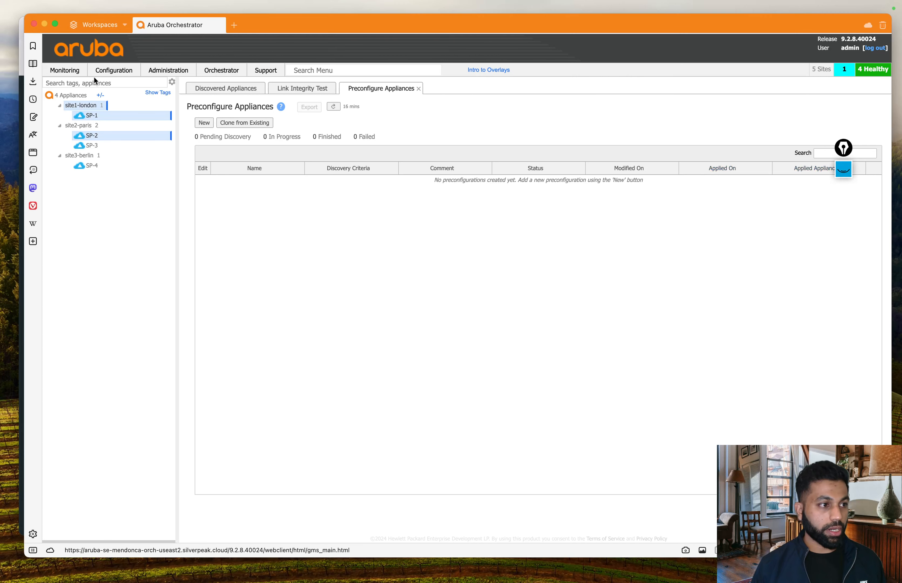
Step: Go to Configuration > Discovery > Preconfiguration and dismiss the floating drawing widget
left_click(112, 71)
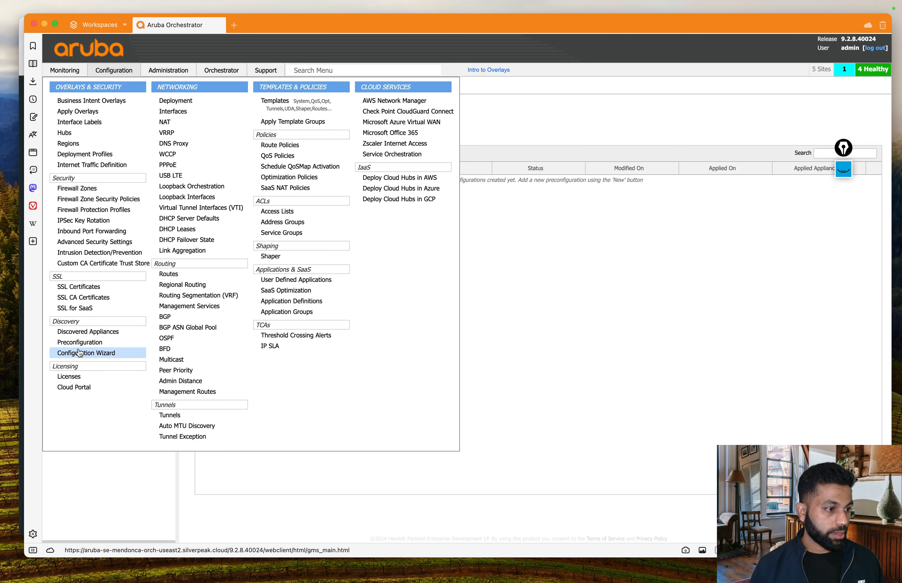
left_click(100, 344)
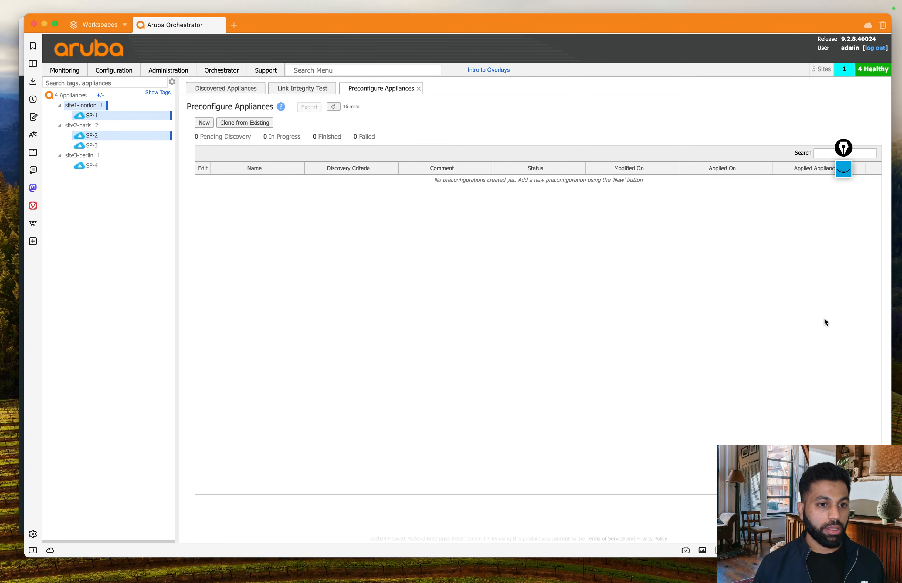
left_click_drag(844, 149, 848, 155)
left_click(848, 155)
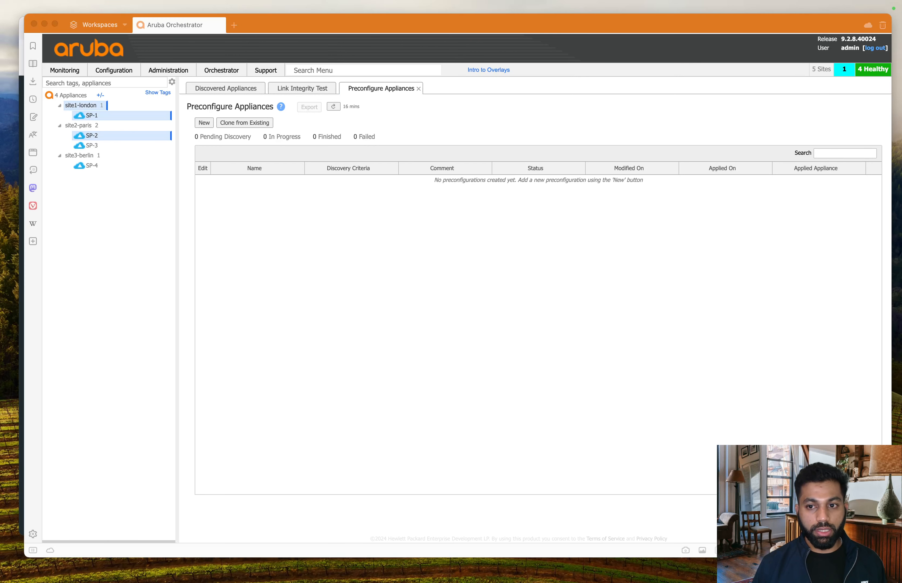
left_click(375, 240)
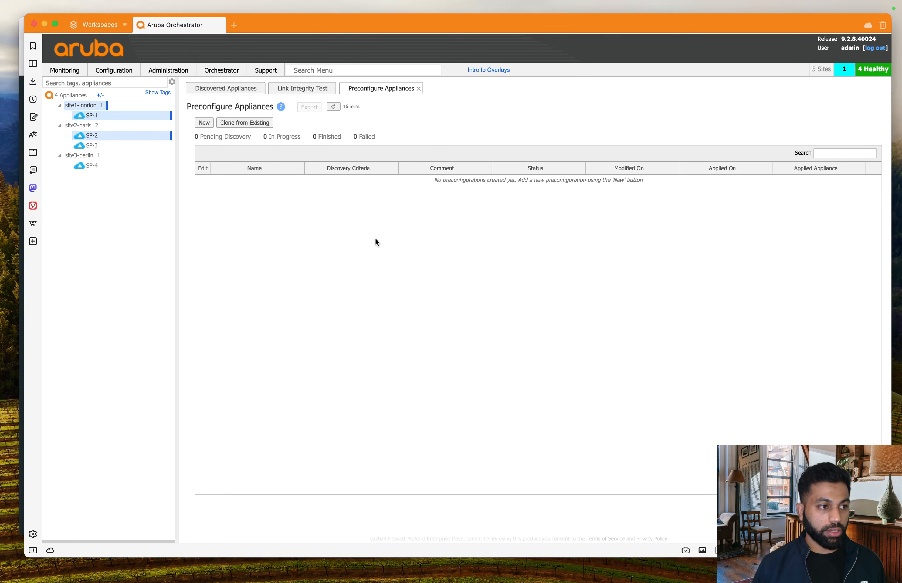
Step: Create a new preconfiguration named SP-5_config with appliance tag SP-5_tag
left_click(204, 122)
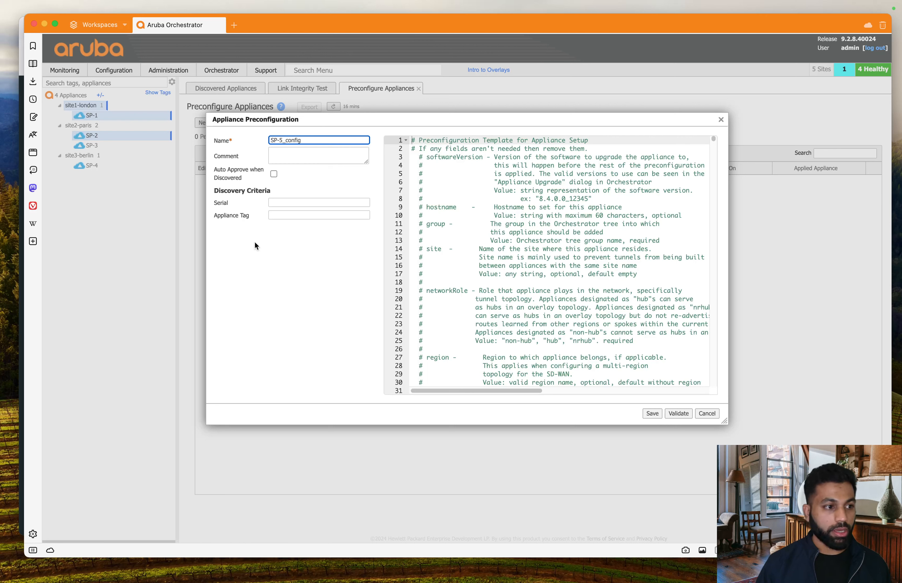
left_click(268, 272)
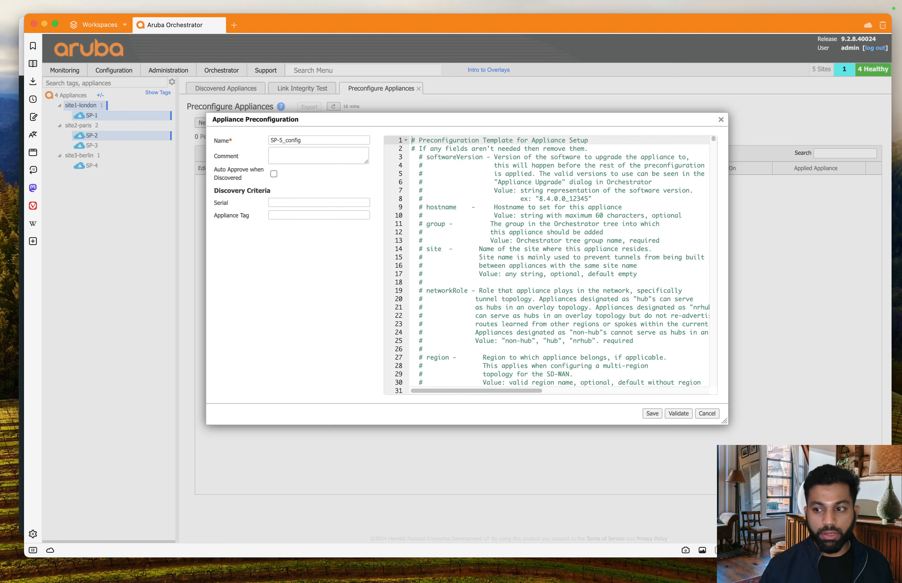
left_click(287, 215)
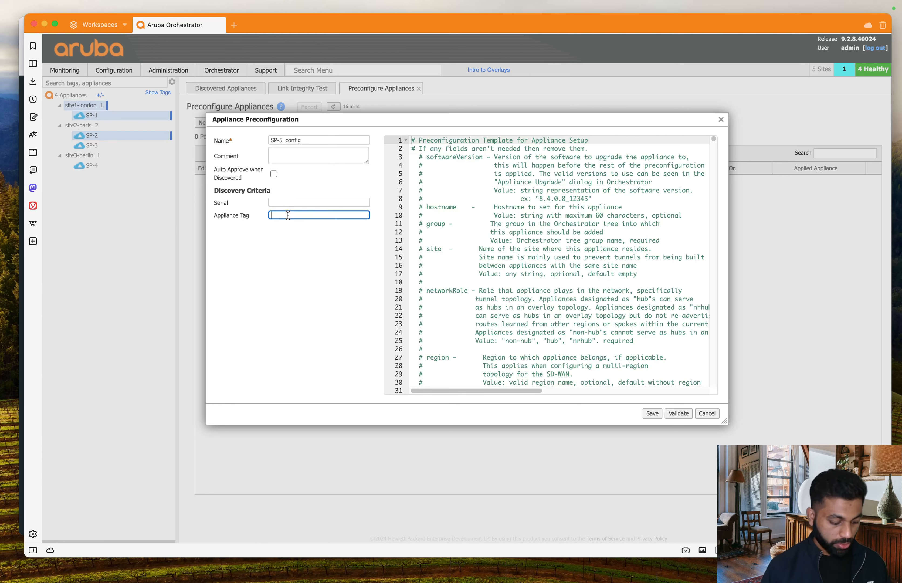
type("SP")
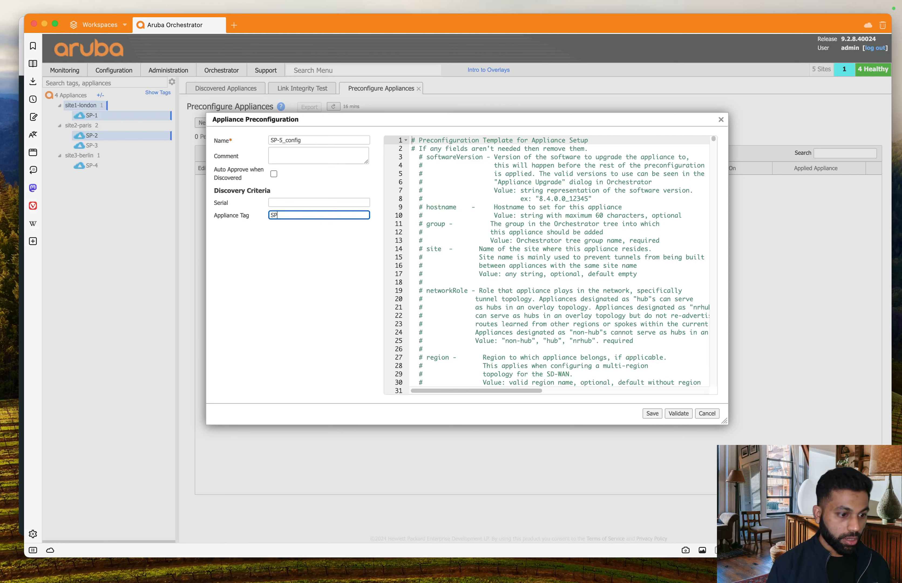
type("-5")
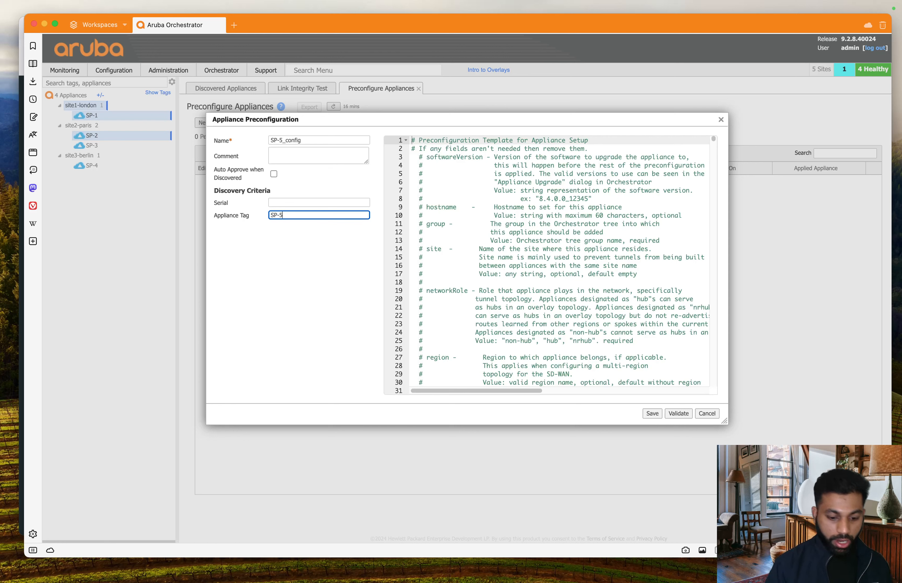
type("_tag")
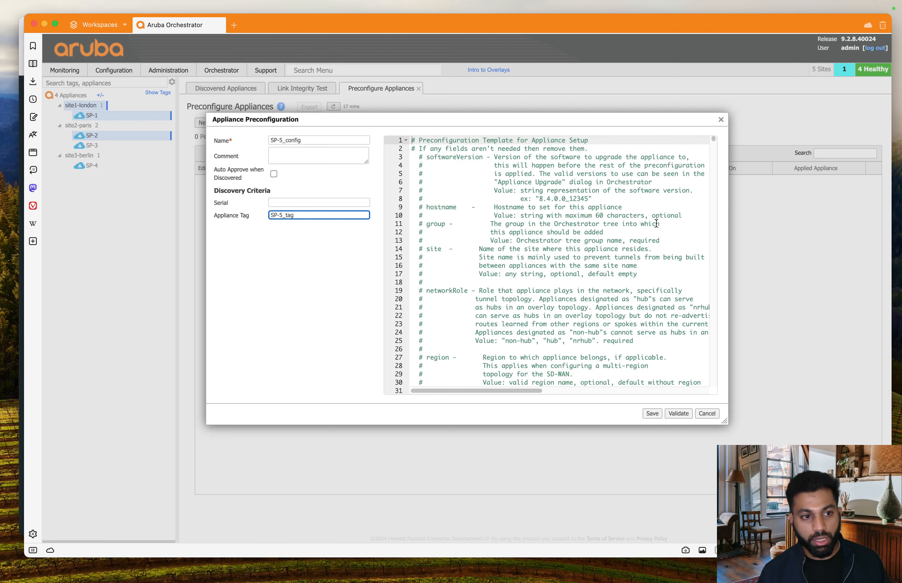
left_click(639, 224)
scroll(628, 222, "down", 20)
scroll(628, 222, "down", 5)
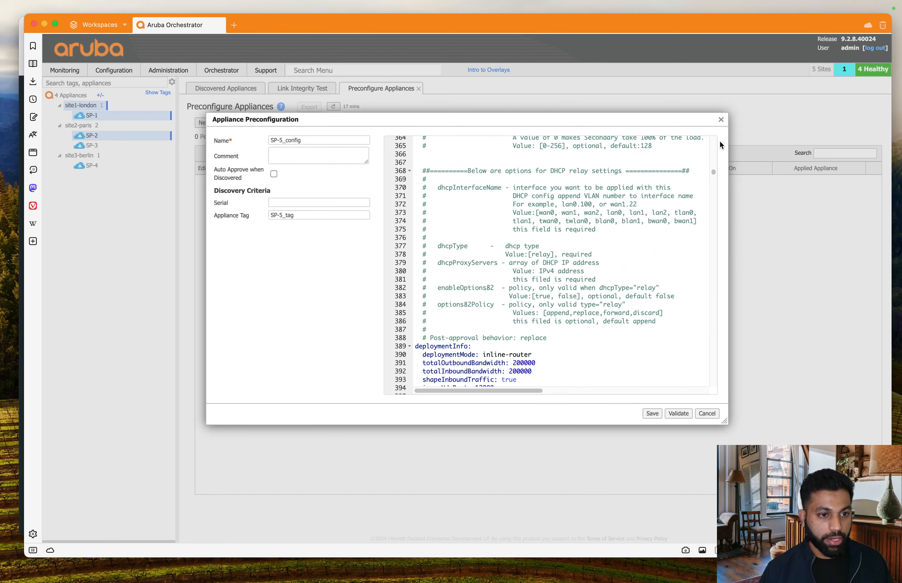
left_click_drag(713, 175, 714, 139)
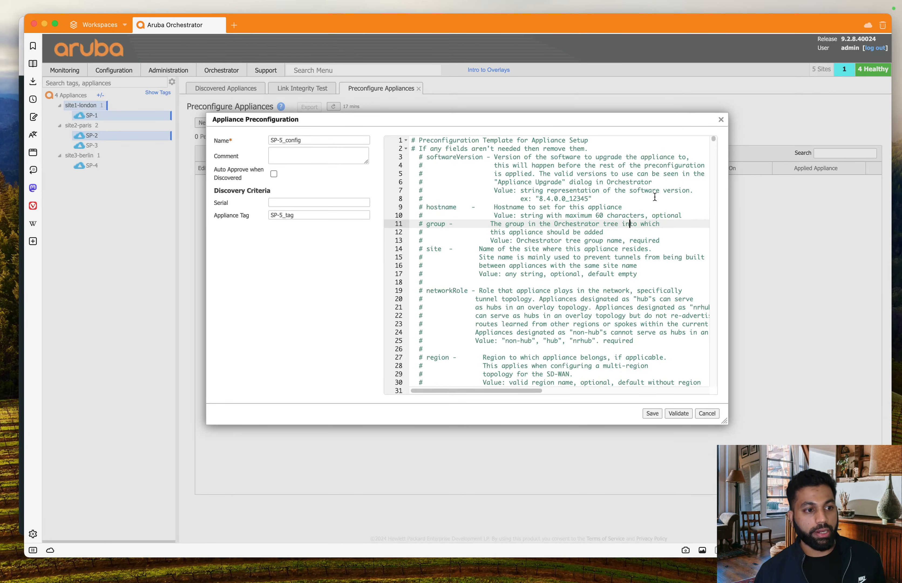
scroll(654, 197, "down", 4)
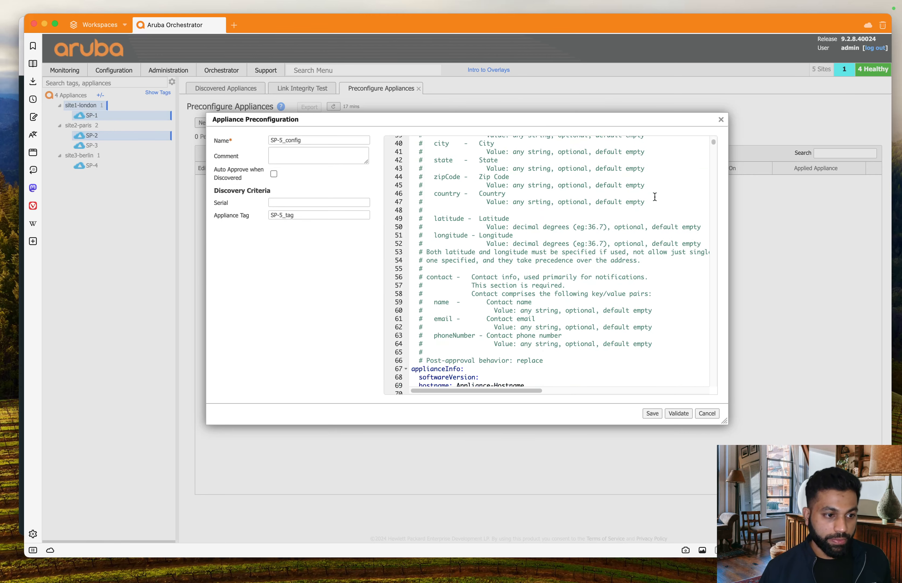
scroll(654, 196, "down", 3)
left_click_drag(712, 144, 711, 136)
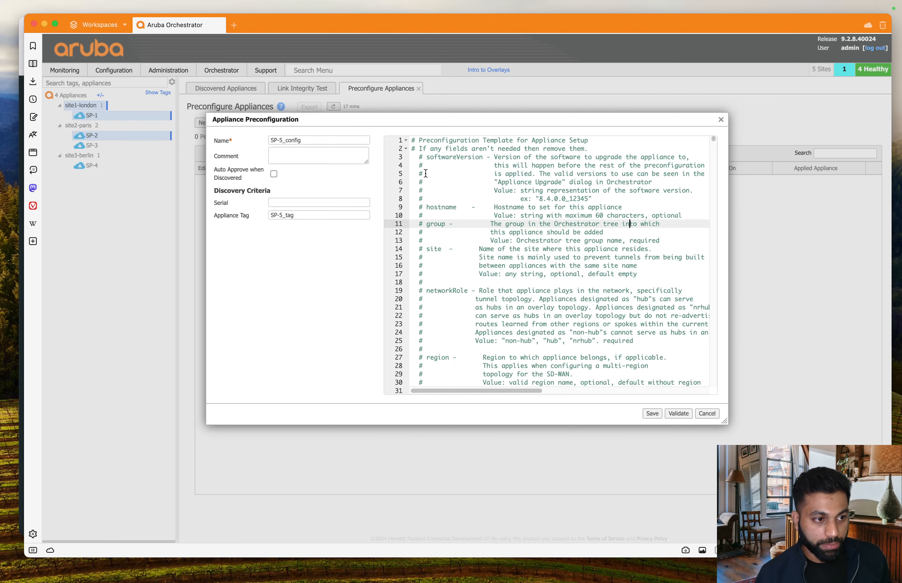
scroll(455, 193, "down", 6)
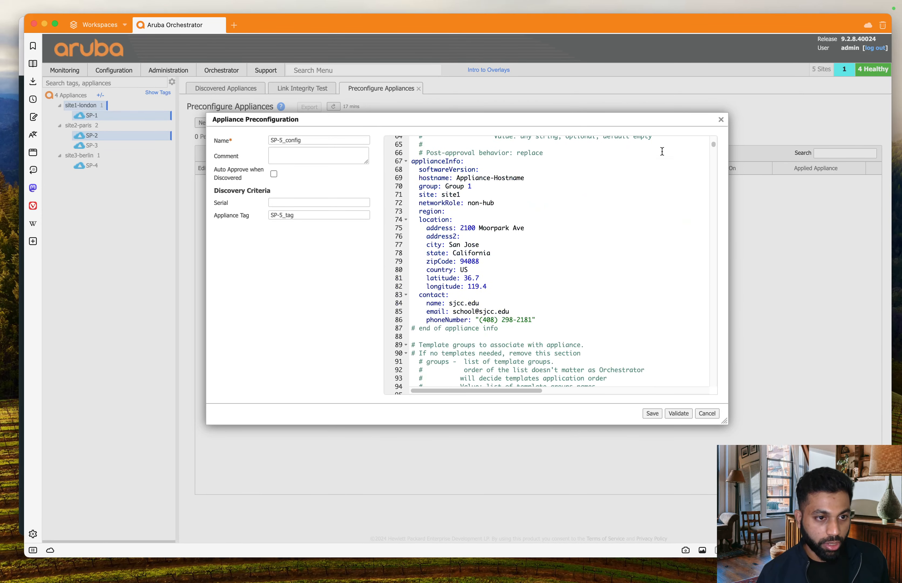
mouse_move(713, 145)
left_mouse_down()
mouse_move(711, 379)
mouse_move(690, 241)
mouse_move(701, 133)
left_mouse_up()
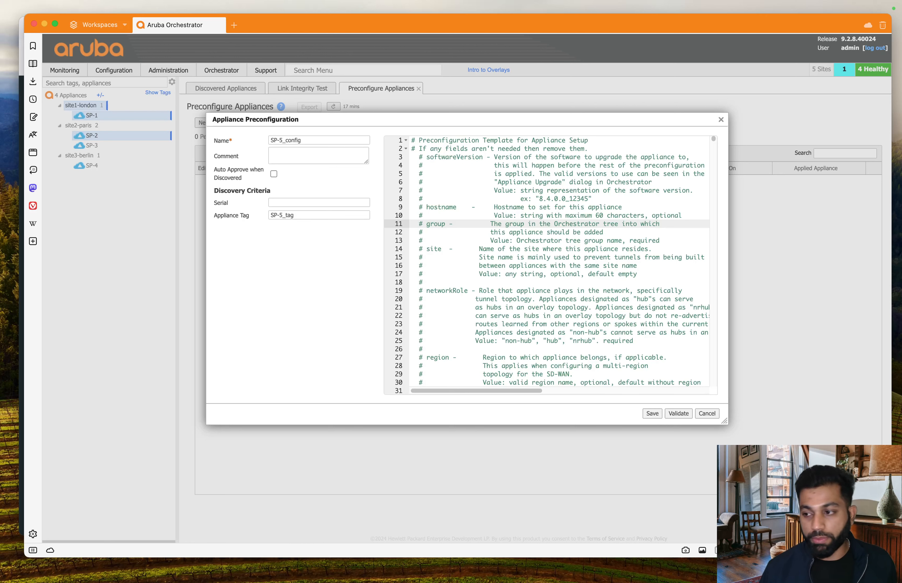
key("super+Tab")
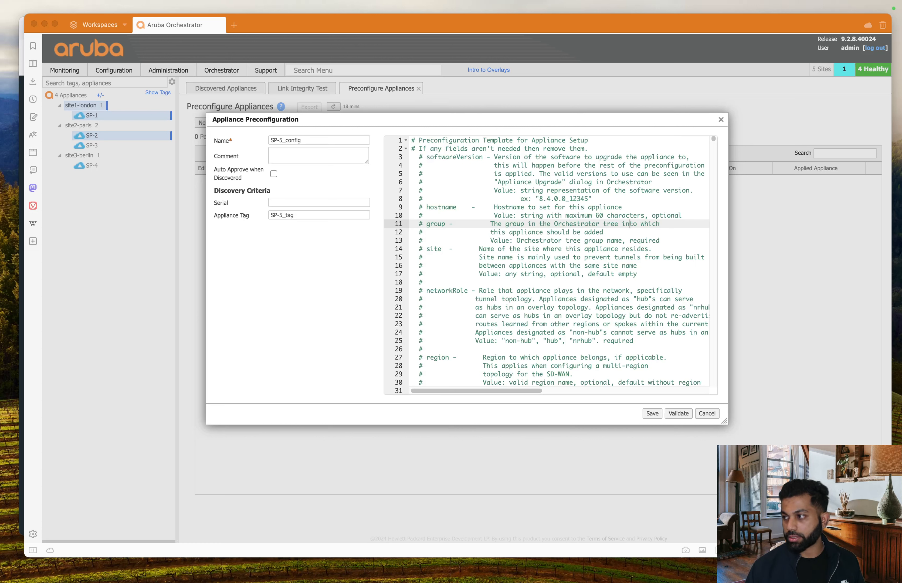
left_click(762, 201)
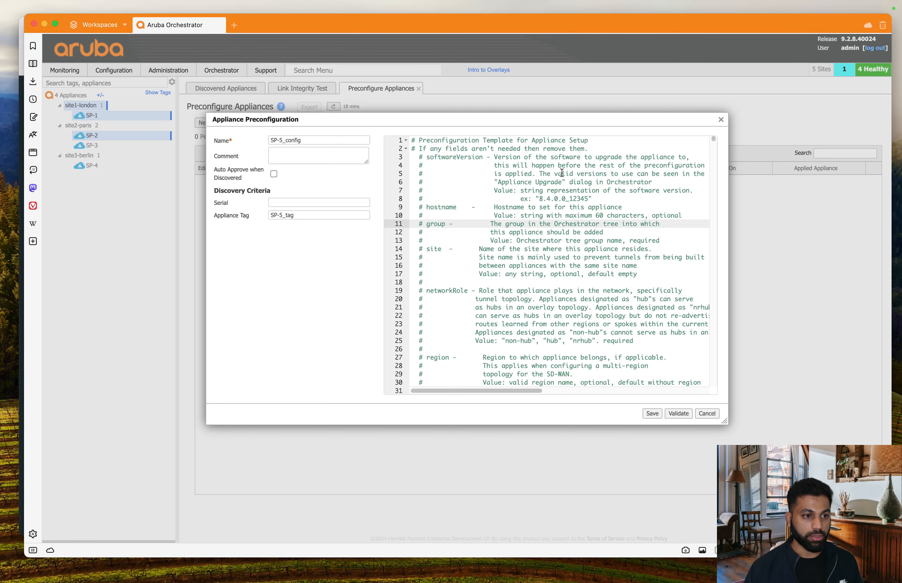
scroll(562, 173, "down", 8)
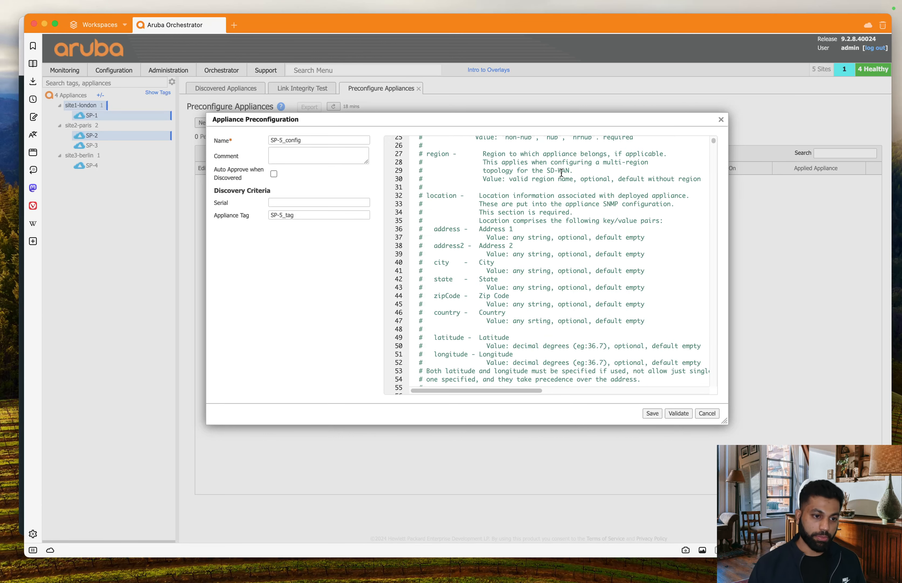
scroll(561, 173, "down", 7)
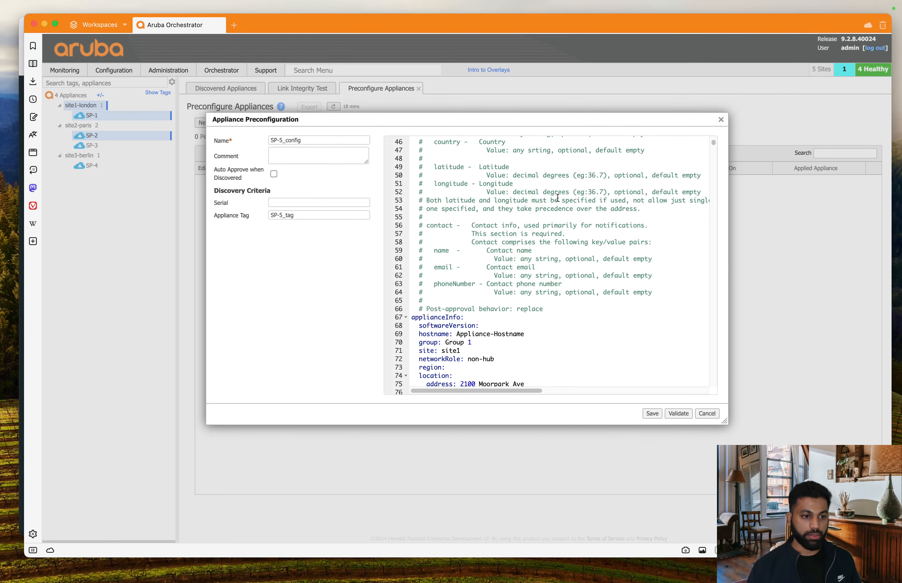
scroll(559, 189, "down", 7)
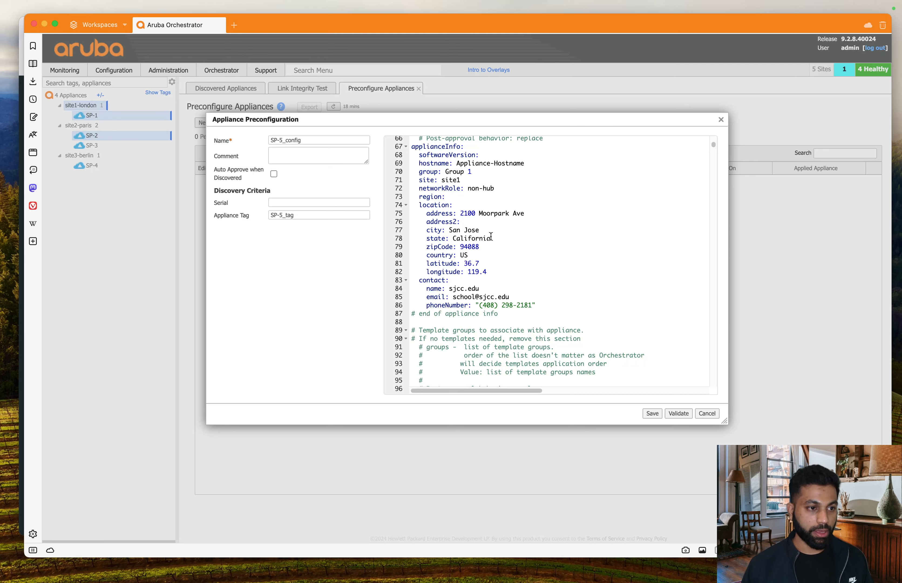
left_click(508, 223)
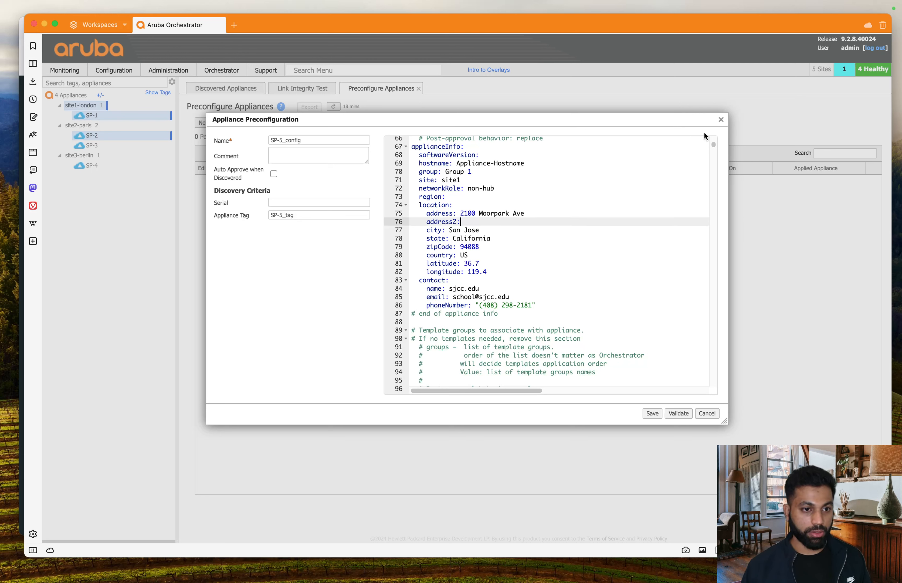
left_click_drag(714, 146, 713, 138)
Step: Delete the softwareVersion line from the YAML template
scroll(653, 233, "down", 20)
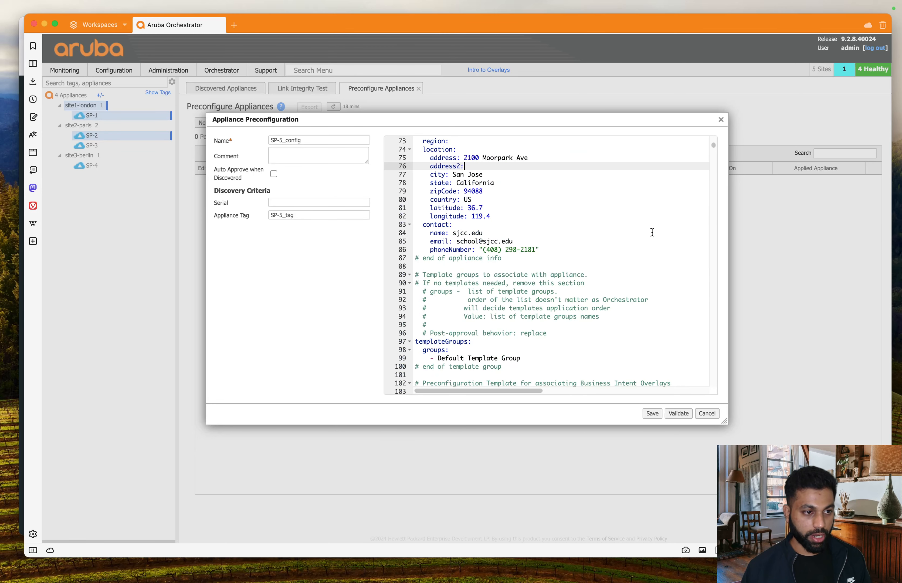
scroll(652, 233, "up", 4)
scroll(652, 232, "up", 4)
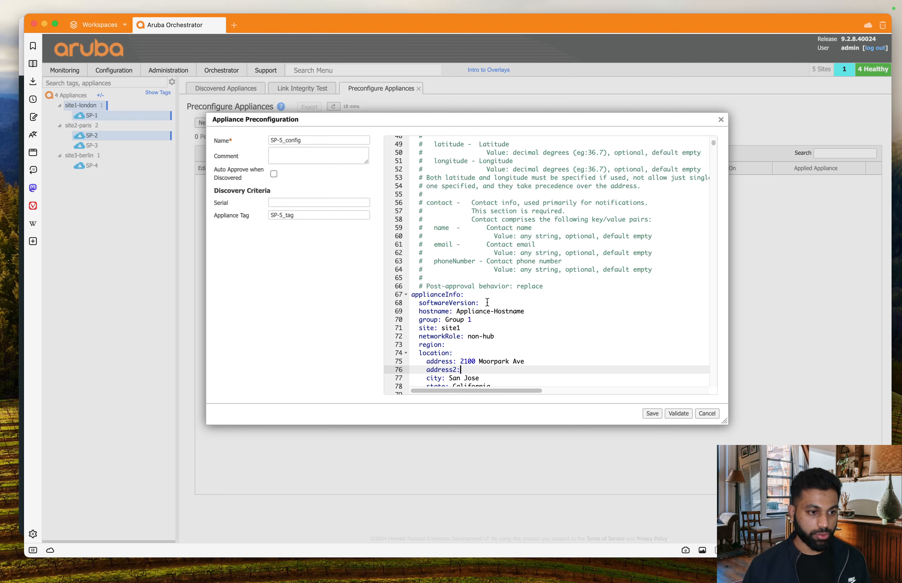
left_click_drag(481, 303, 405, 305)
key("BackSpace")
key("BackSpace")
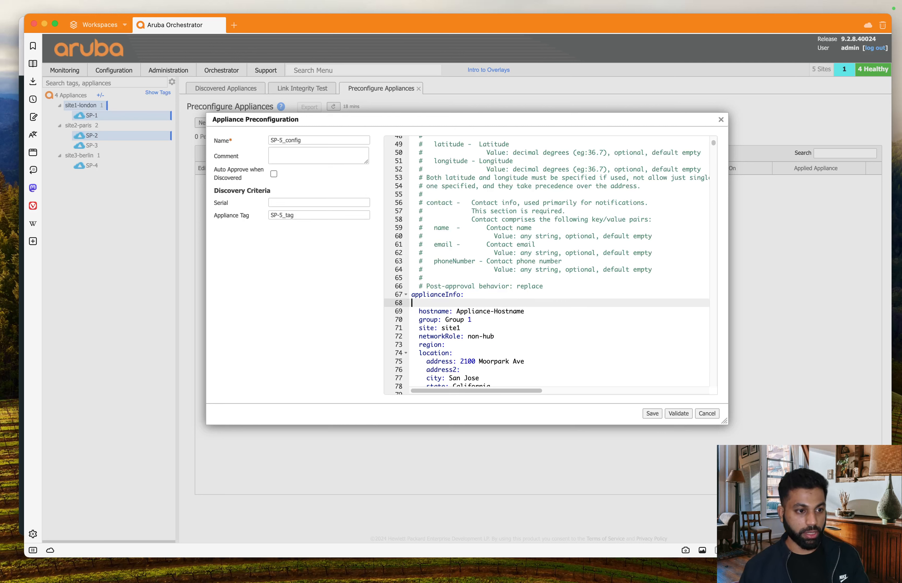
Step: Replace the Appliance-Hostname placeholder with SP-5
left_click_drag(457, 303, 525, 303)
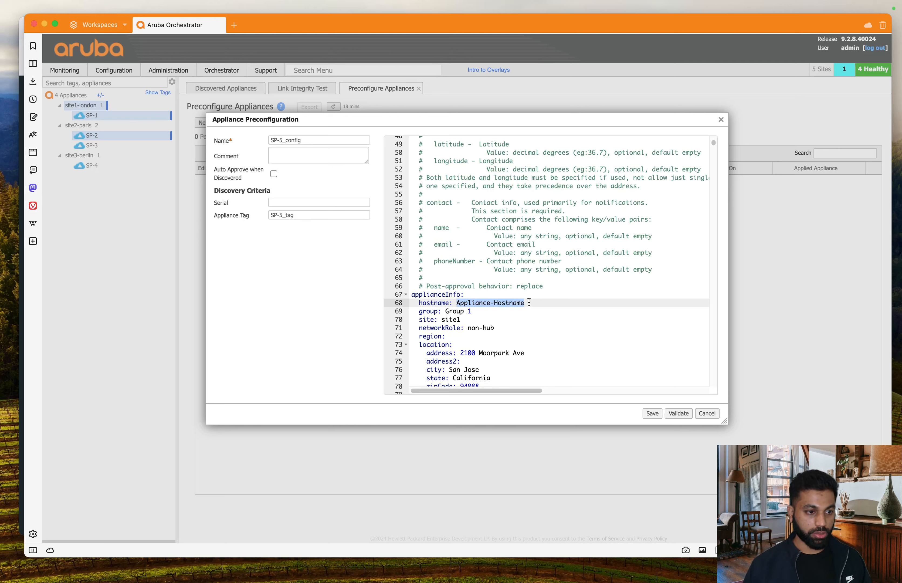
type("Sp")
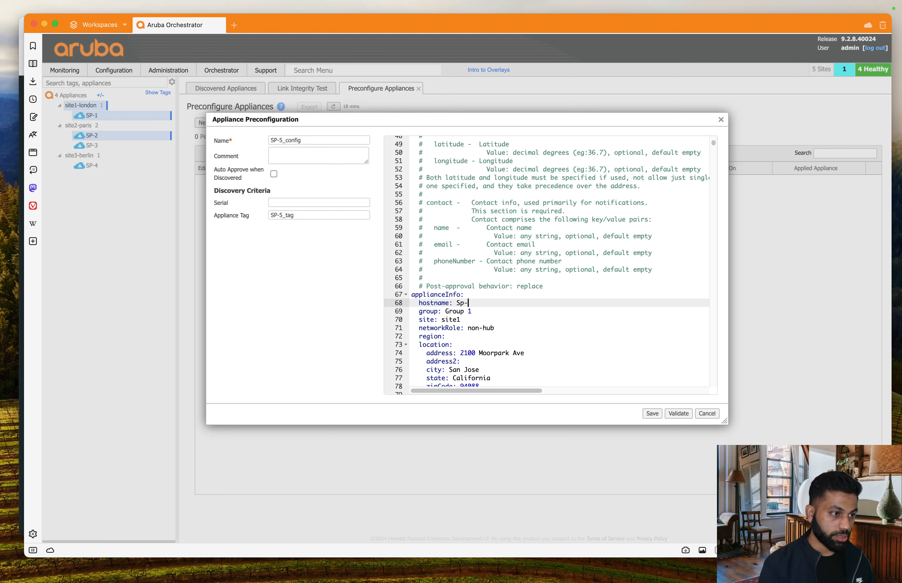
type("-5")
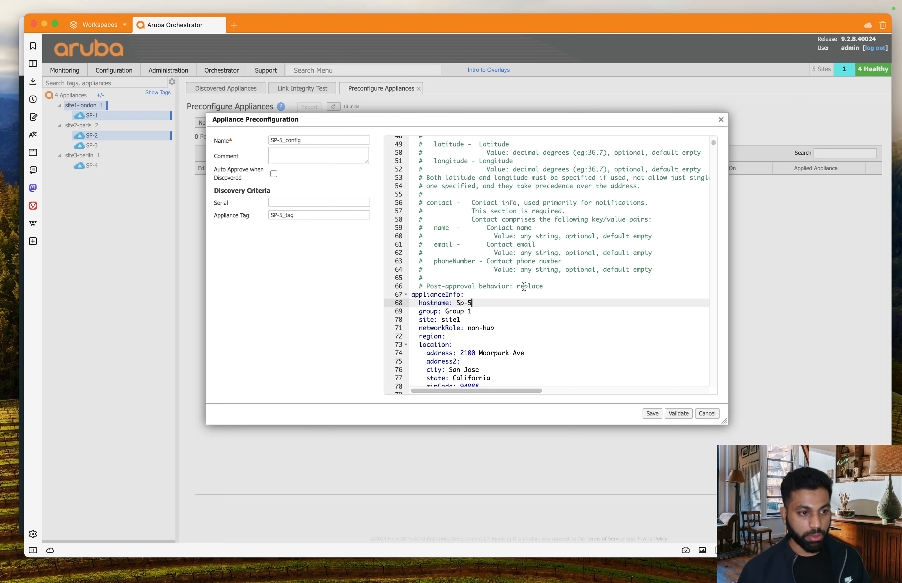
key("Left")
key("Left")
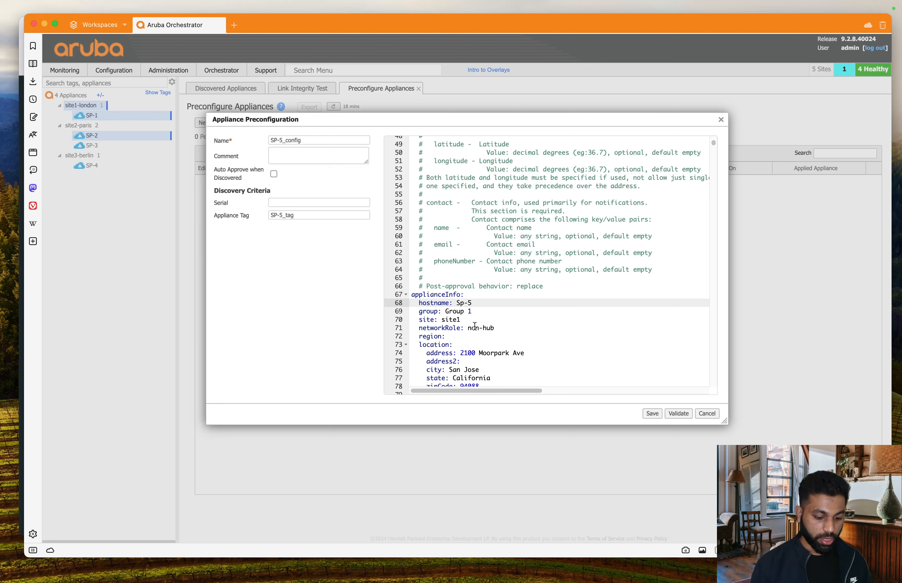
key("BackSpace")
type("P")
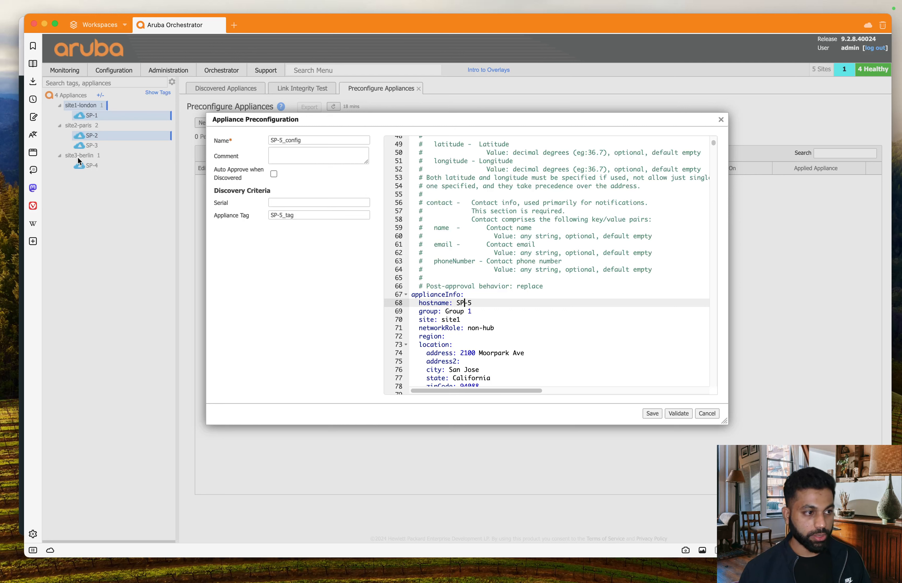
Step: Change the group from Group 1 to site3-berlin, leaving site site1
left_click(484, 312)
left_click_drag(445, 312, 499, 311)
type("site")
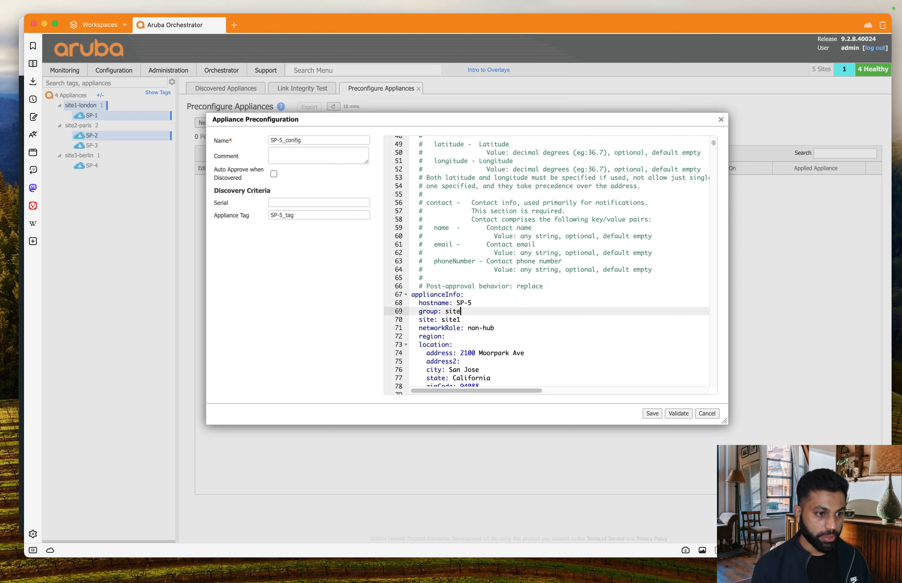
type("3")
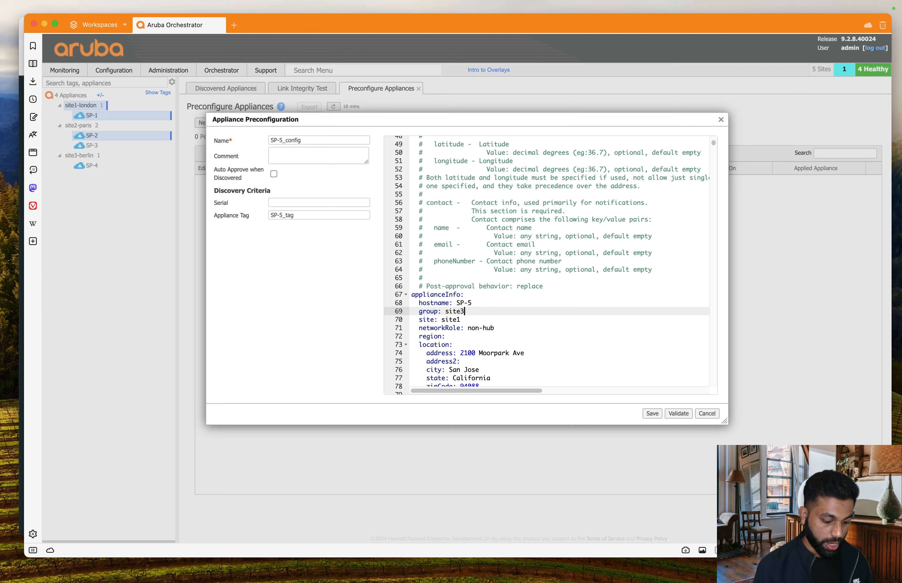
type("-berlin")
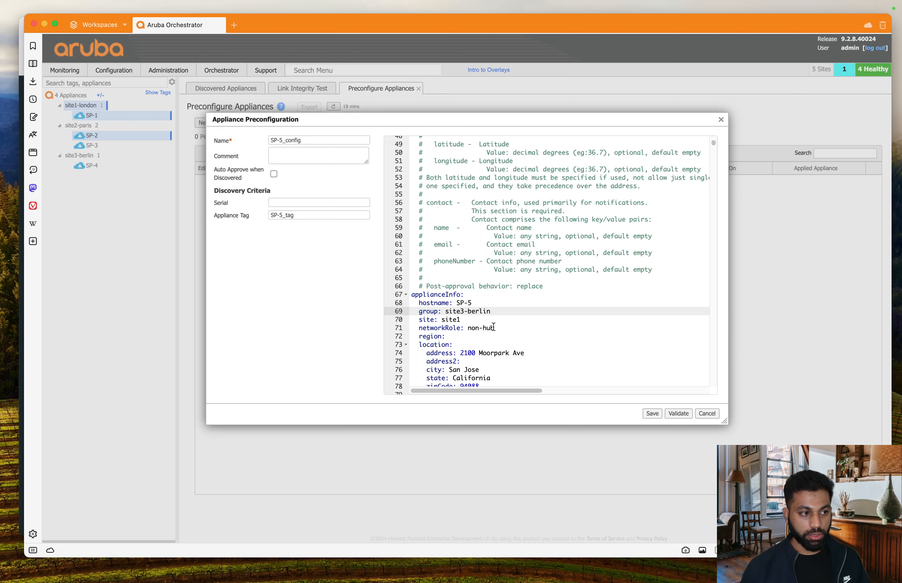
left_click(481, 328)
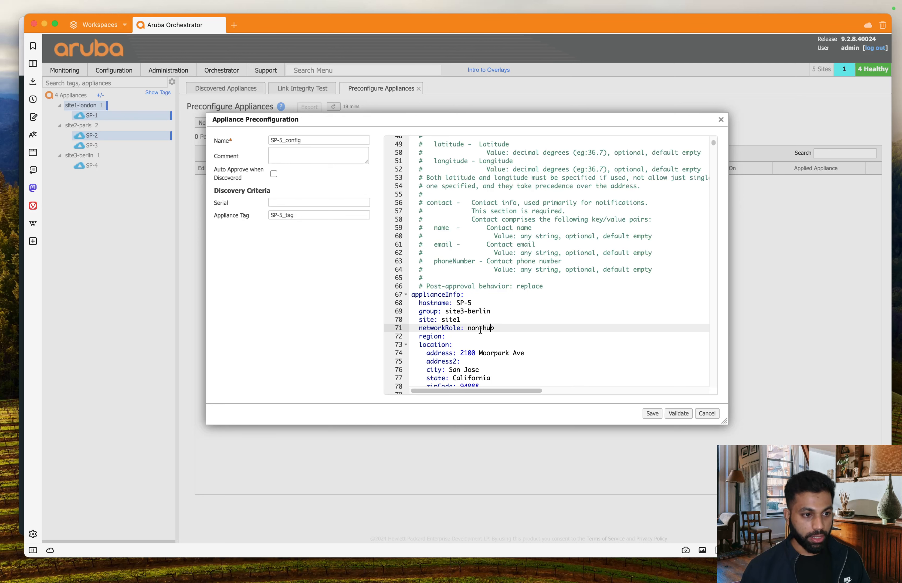
left_click(467, 320)
scroll(503, 320, "down", 5)
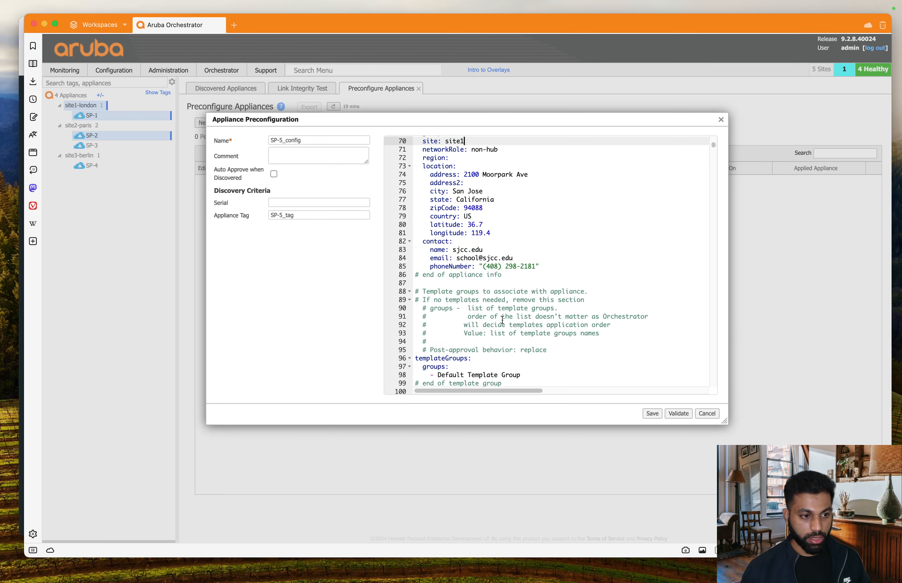
scroll(512, 282, "up", 5)
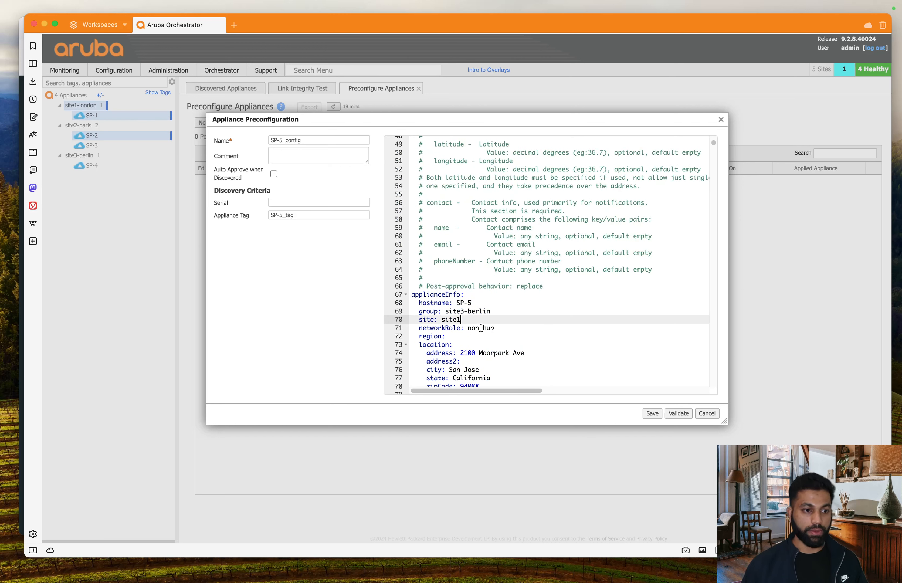
scroll(481, 326, "down", 5)
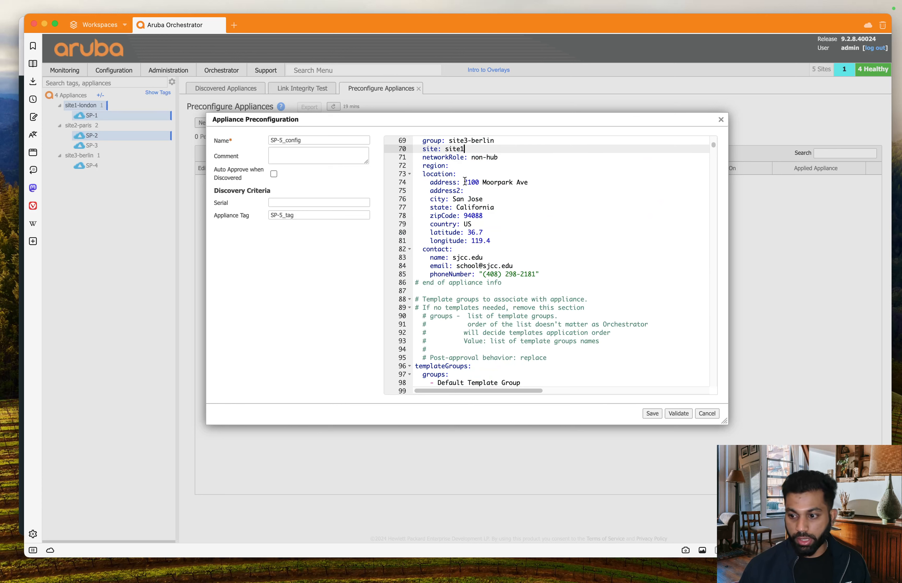
Step: Clear the street address, state and zipCode, and set city berlin and country germany
left_click_drag(465, 181, 528, 184)
key("BackSpace")
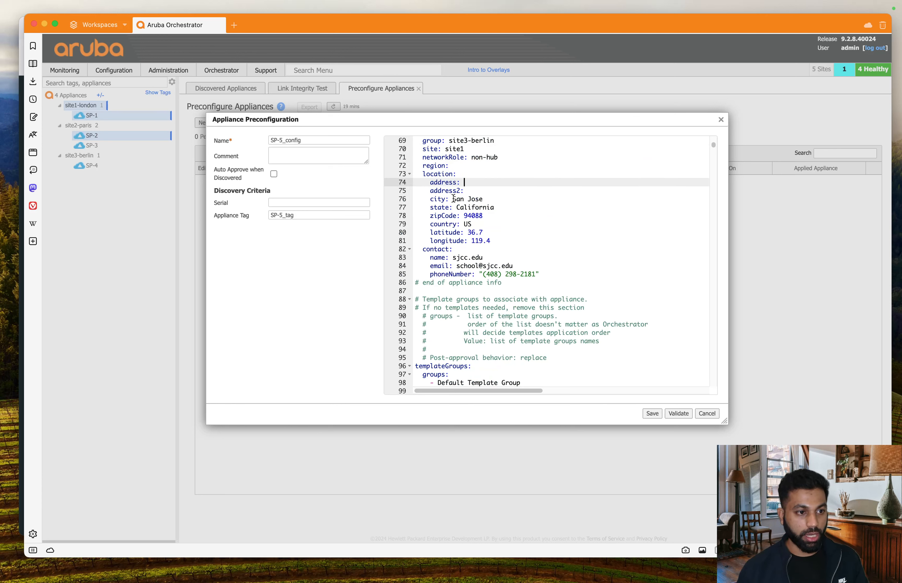
left_click_drag(453, 198, 490, 201)
type("berlin")
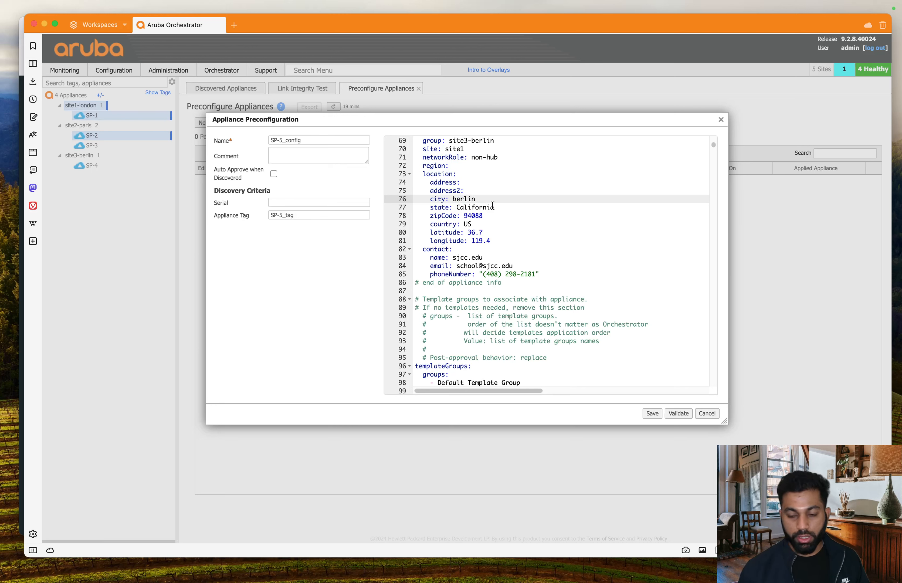
left_click_drag(456, 207, 511, 214)
key("BackSpace")
key("BackSpace")
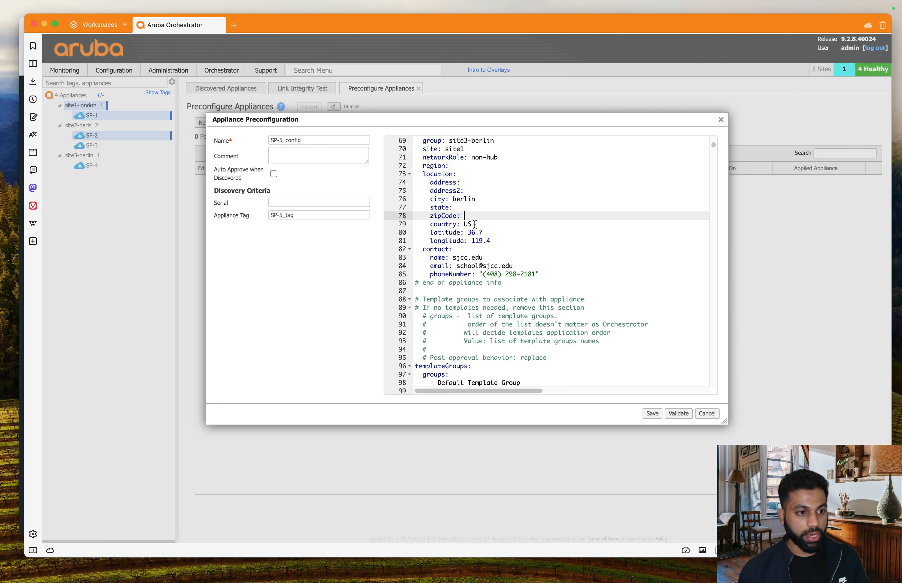
left_click(475, 224)
key("BackSpace")
key("BackSpace")
type("germany")
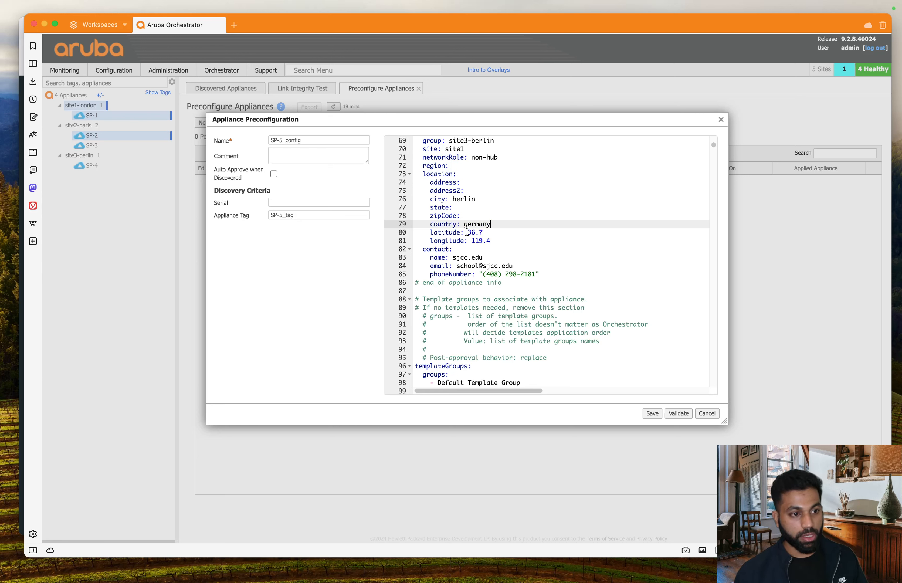
Step: Remove the latitude and longitude lines from the location block
left_click_drag(468, 231, 508, 231)
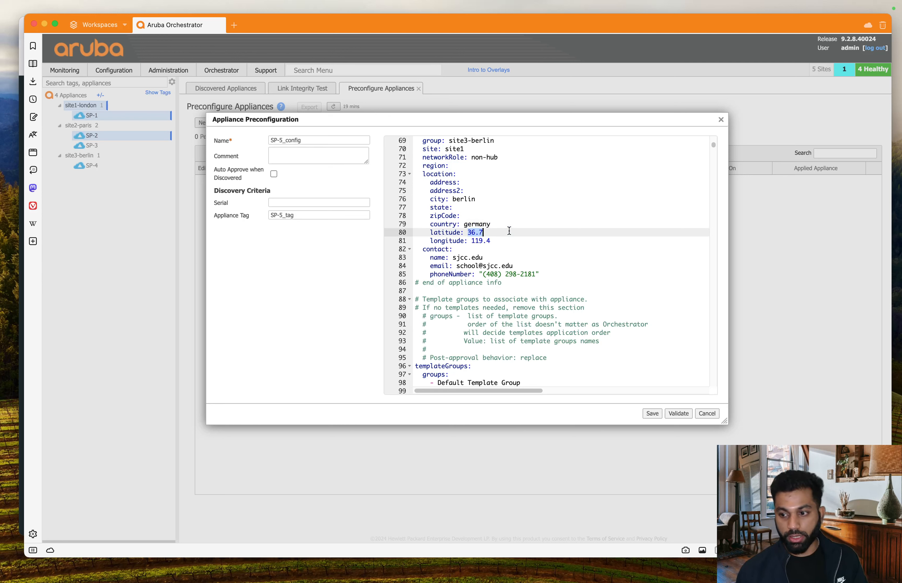
key("BackSpace")
left_click_drag(470, 241, 377, 237)
key("BackSpace")
key("BackSpace")
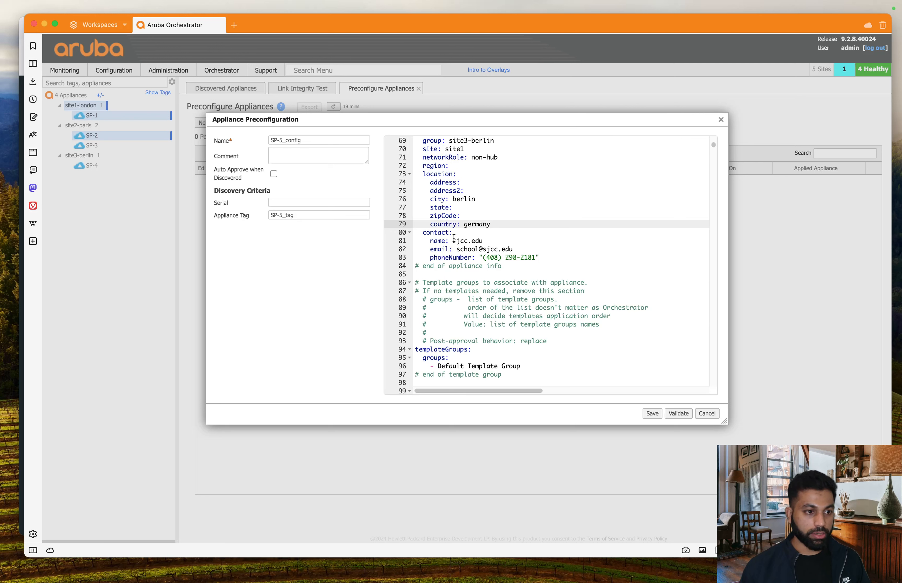
Step: Clear the contact name and email values
left_click_drag(453, 241, 516, 238)
key("BackSpace")
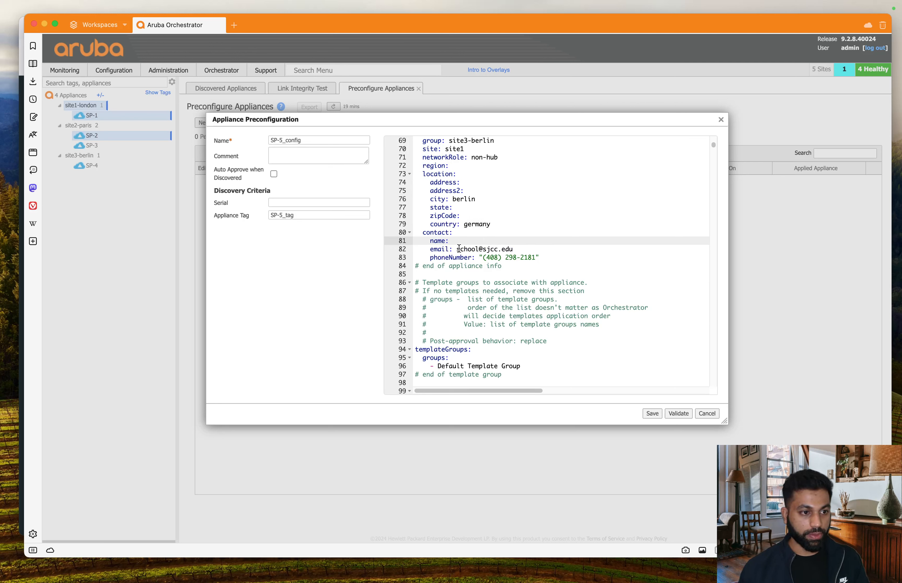
left_click_drag(457, 249, 572, 257)
key("BackSpace")
key("BackSpace")
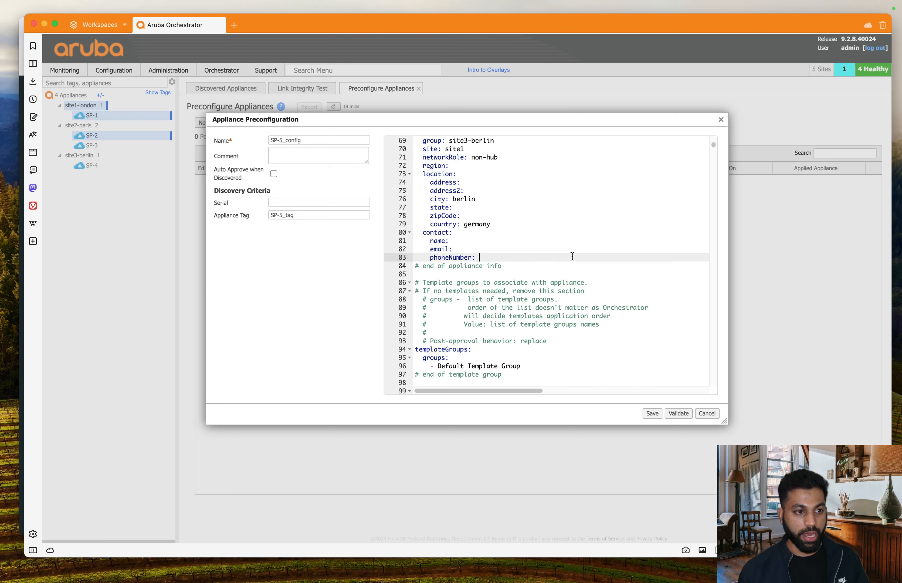
scroll(573, 256, "down", 5)
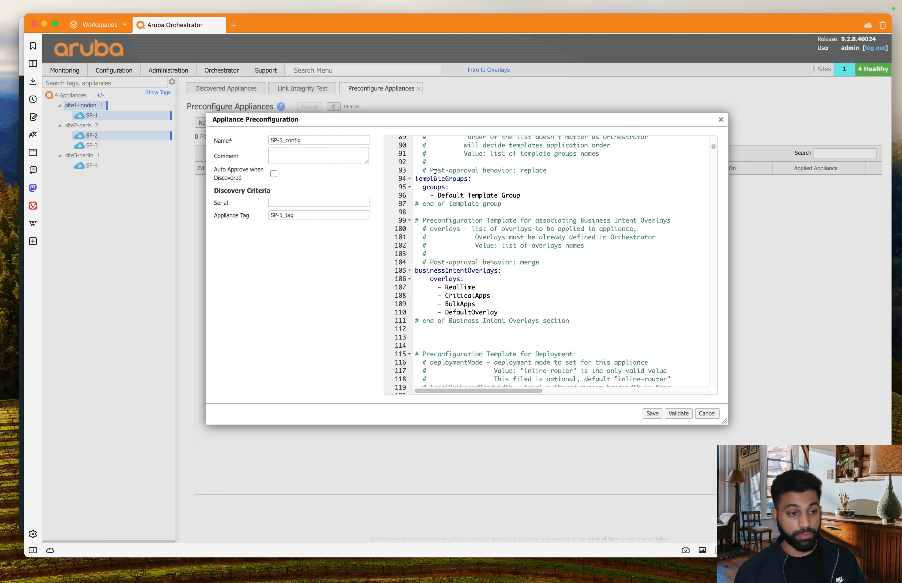
left_click(524, 196)
left_click_drag(532, 194, 401, 179)
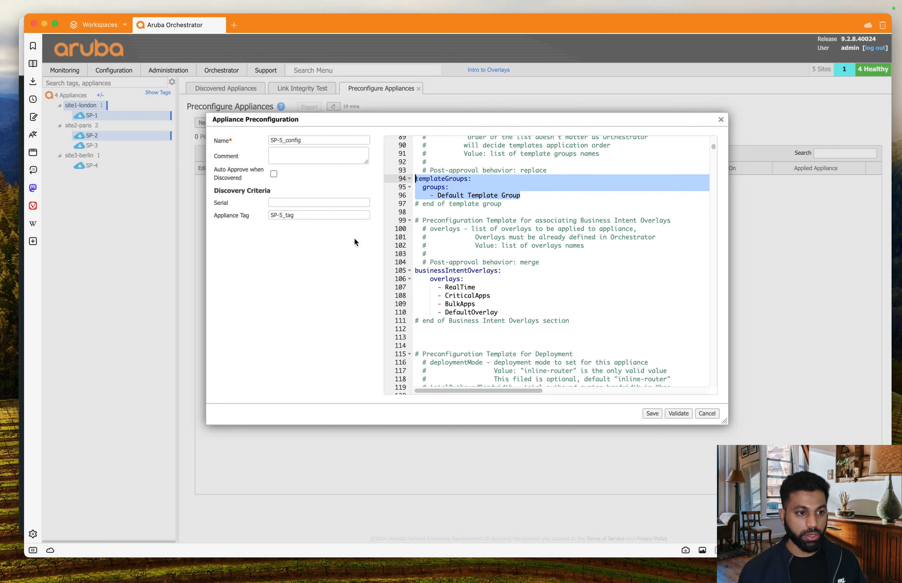
left_click(502, 302)
left_click_drag(499, 312, 384, 273)
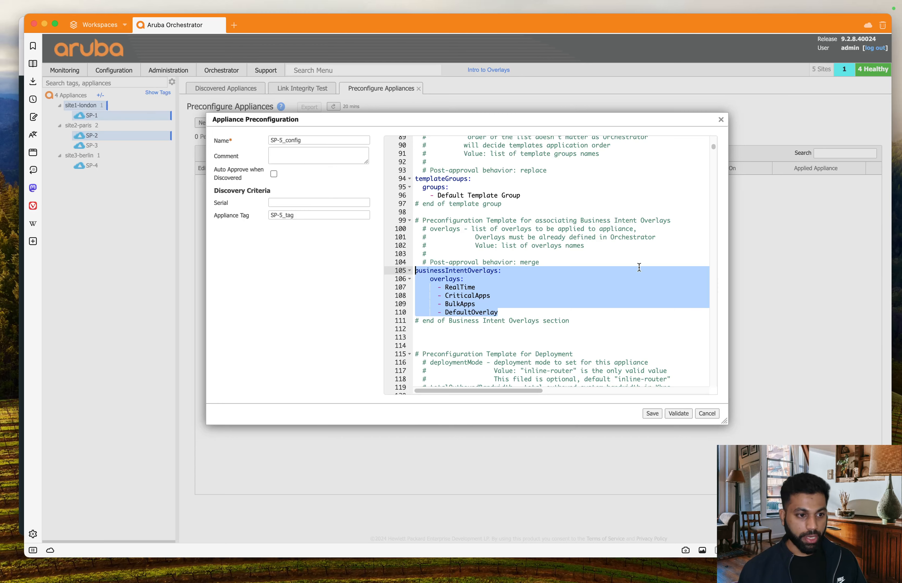
left_click(626, 246)
scroll(622, 251, "down", 9)
scroll(622, 251, "down", 20)
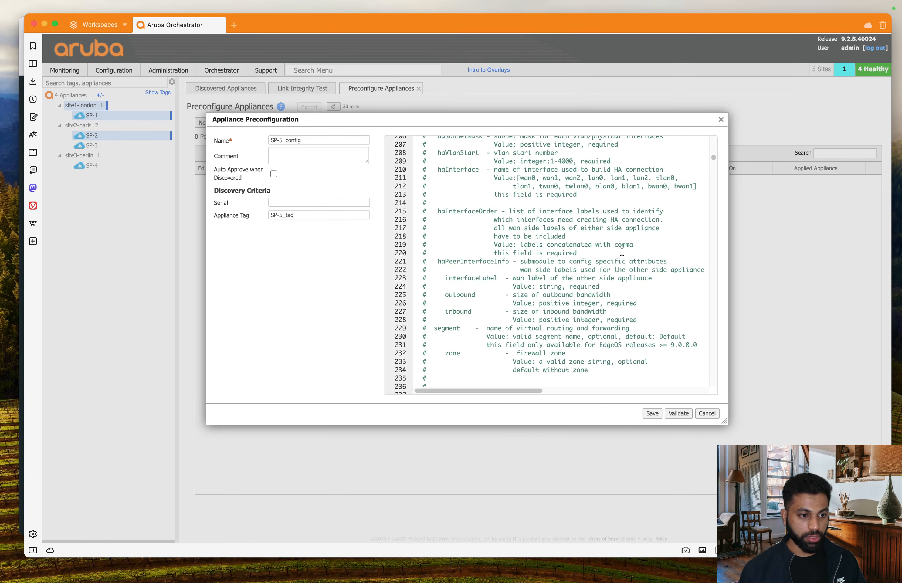
scroll(622, 253, "down", 20)
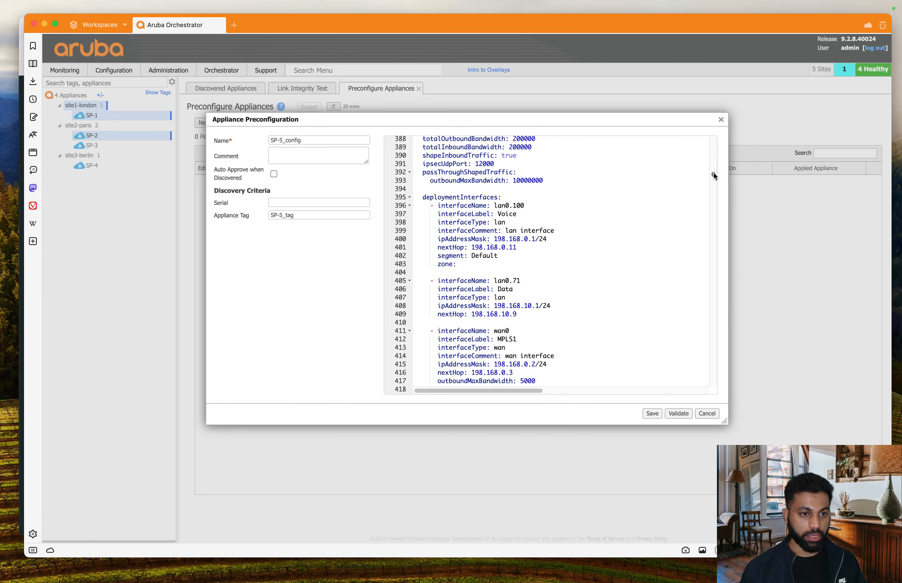
Step: Change totalOutboundBandwidth and totalInboundBandwidth from 200000 to 8000
scroll(715, 173, "up", 3)
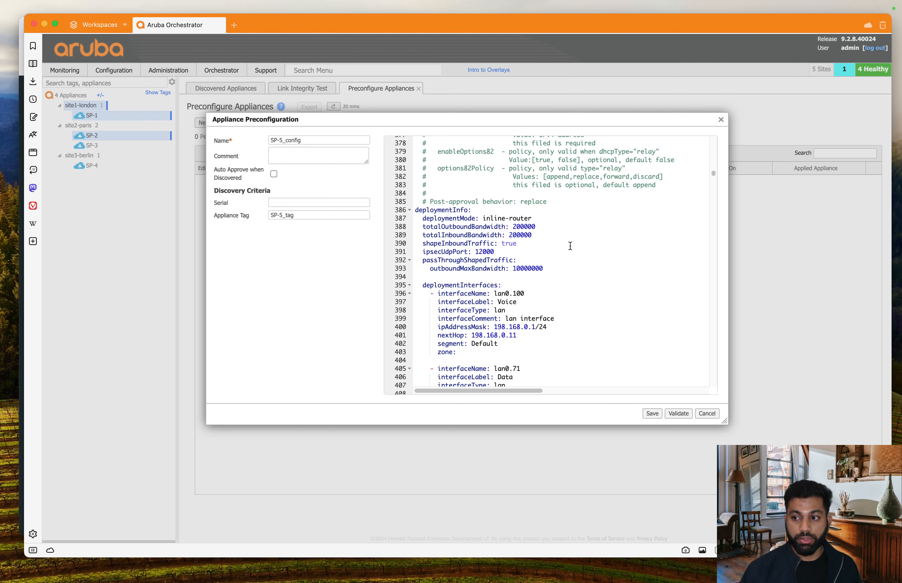
left_click(463, 218)
left_click_drag(463, 219, 547, 220)
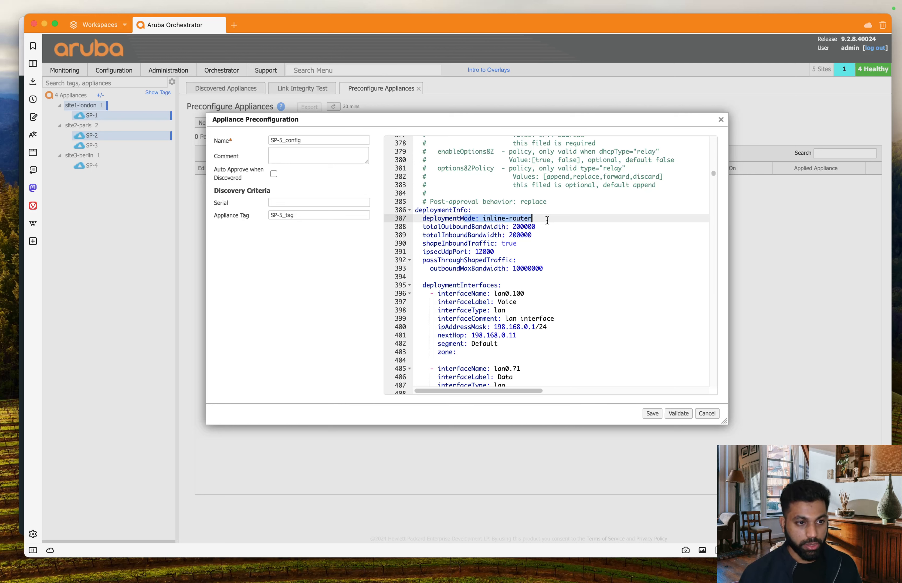
left_click(551, 227)
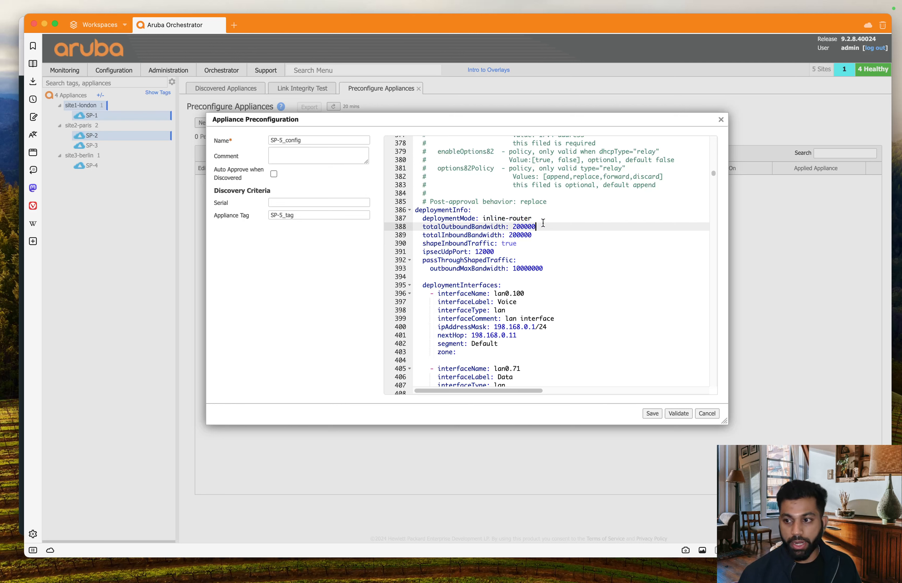
left_click_drag(536, 227, 513, 227)
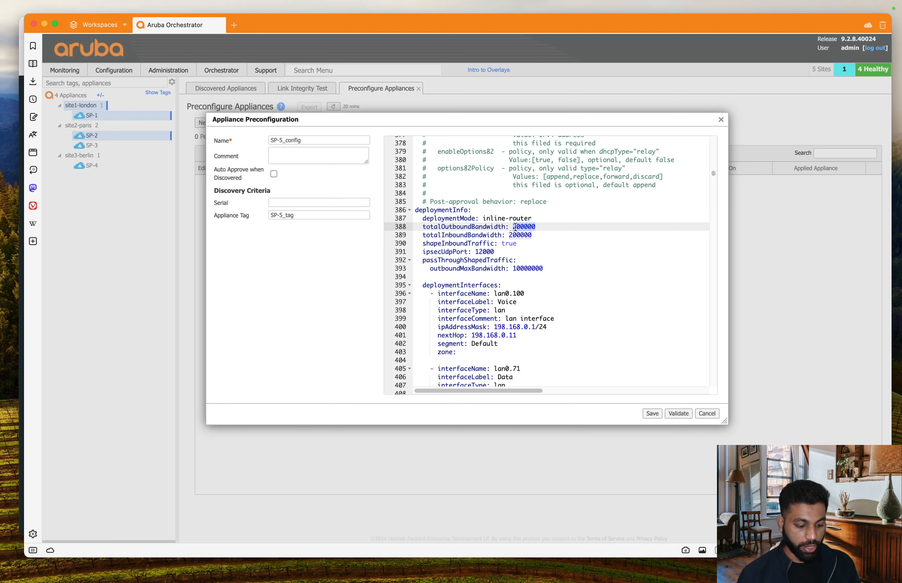
type("8000")
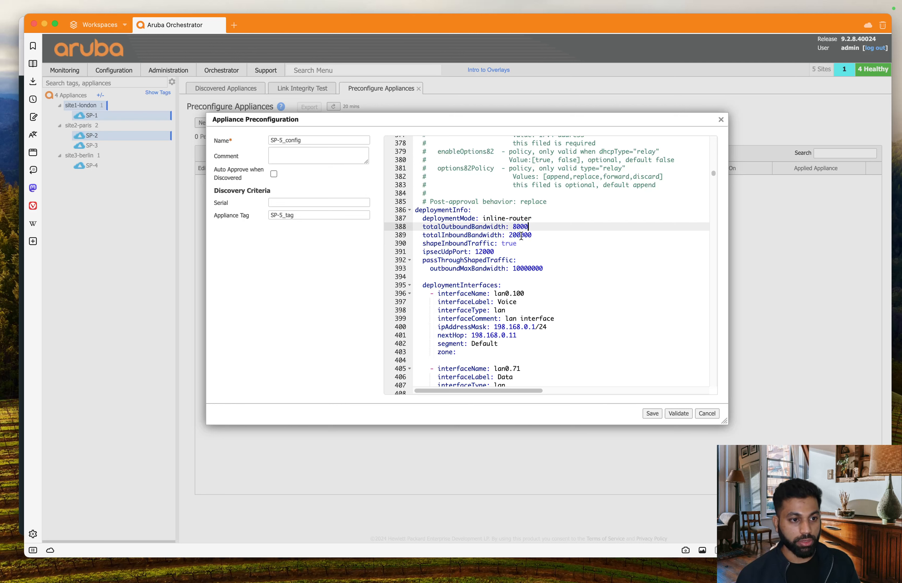
left_click_drag(509, 235, 535, 234)
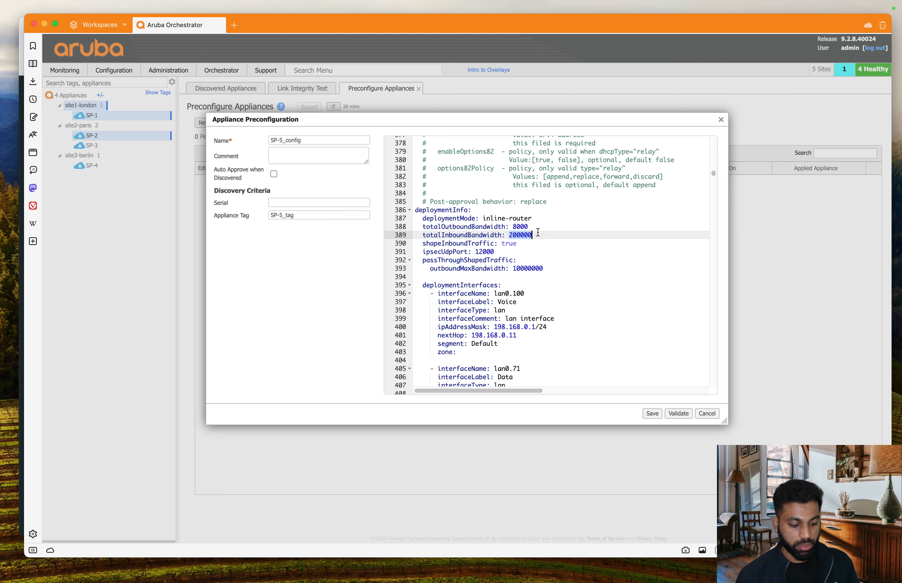
type("8000")
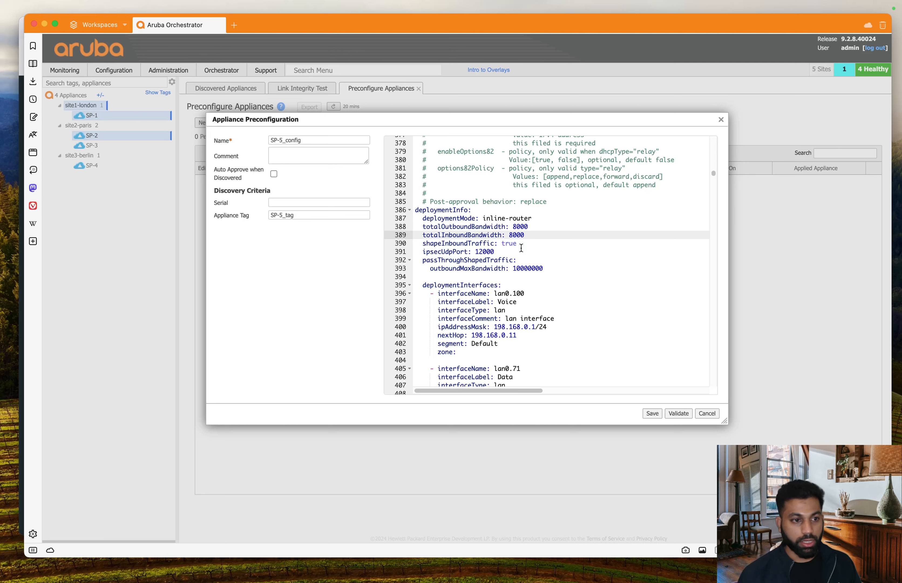
Step: Delete the ipsecUdpPort and passThroughShapedTraffic lines from deploymentInfo
left_click_drag(423, 252, 570, 267)
key("BackSpace")
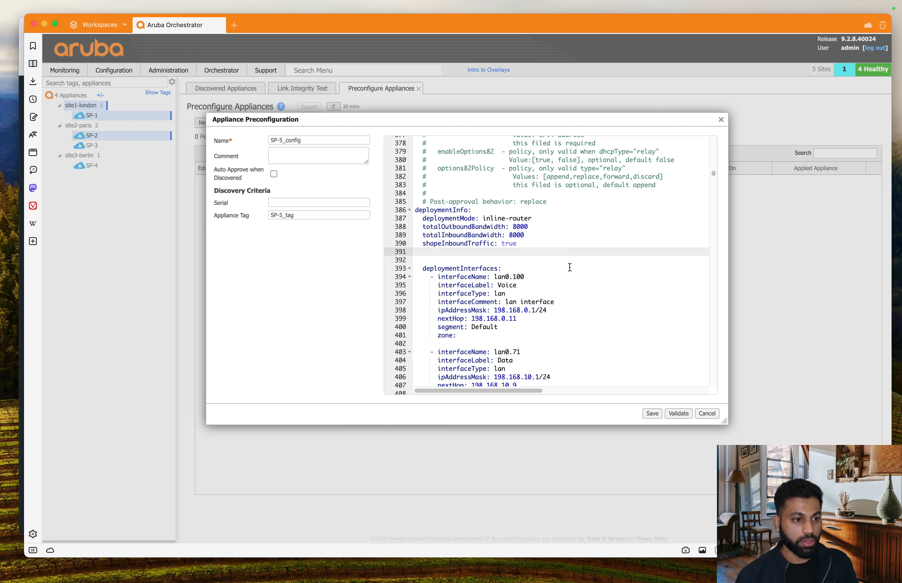
scroll(537, 261, "down", 5)
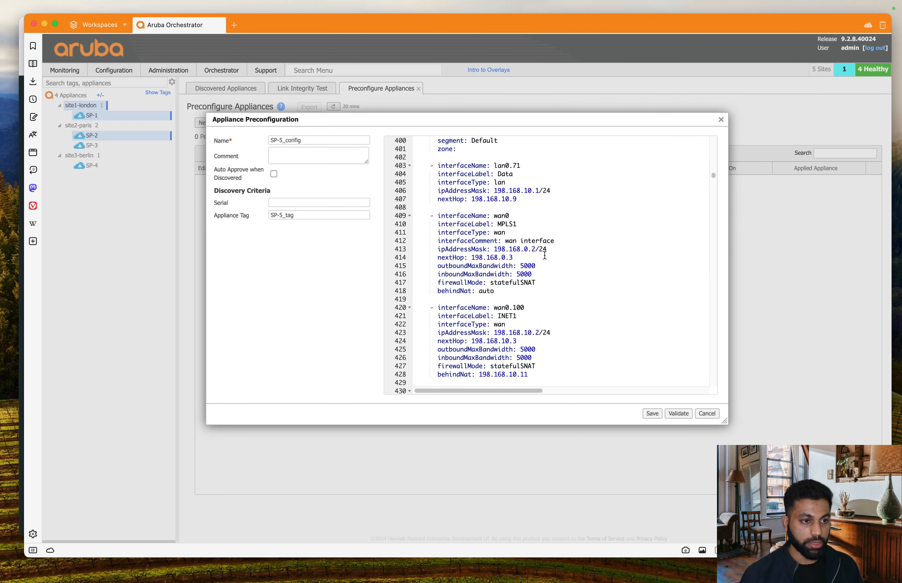
scroll(545, 256, "up", 6)
scroll(545, 256, "down", 2)
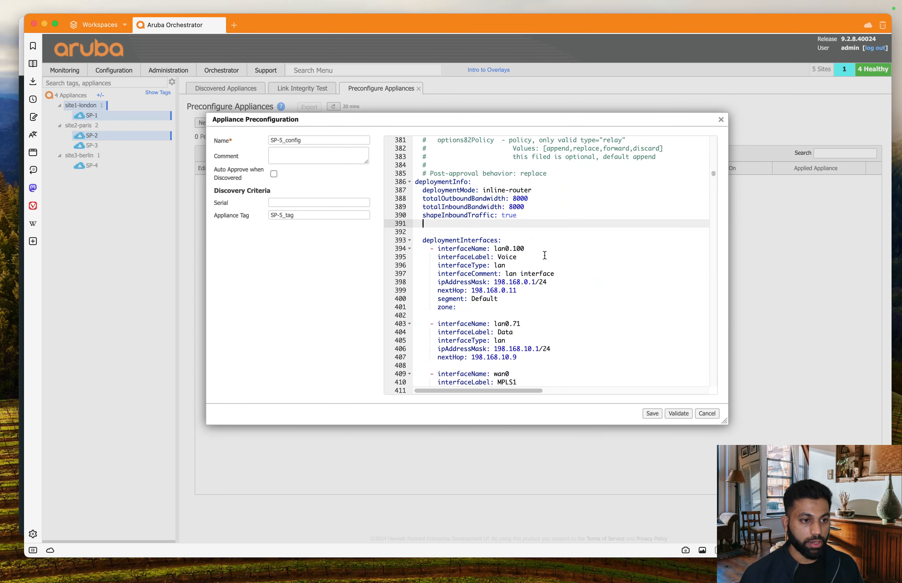
left_click(548, 248)
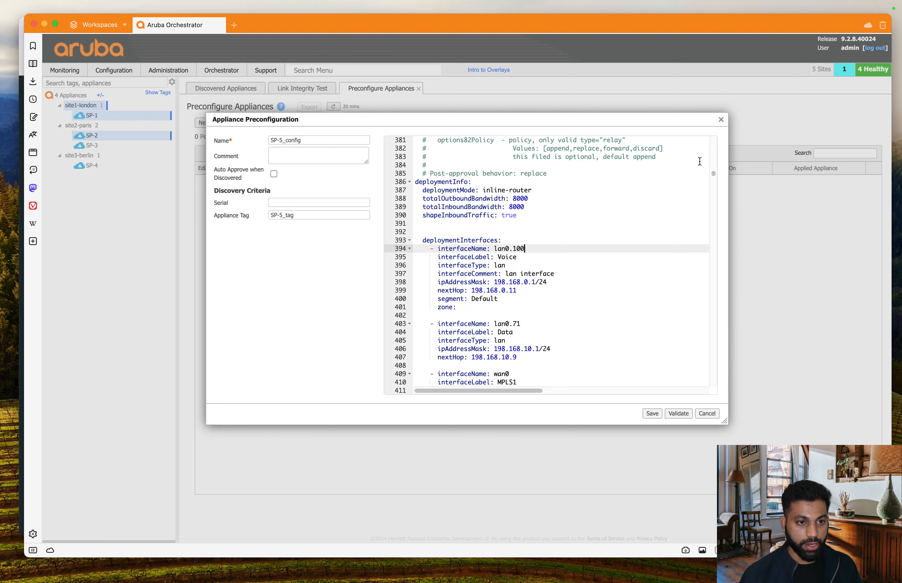
scroll(714, 175, "down", 4)
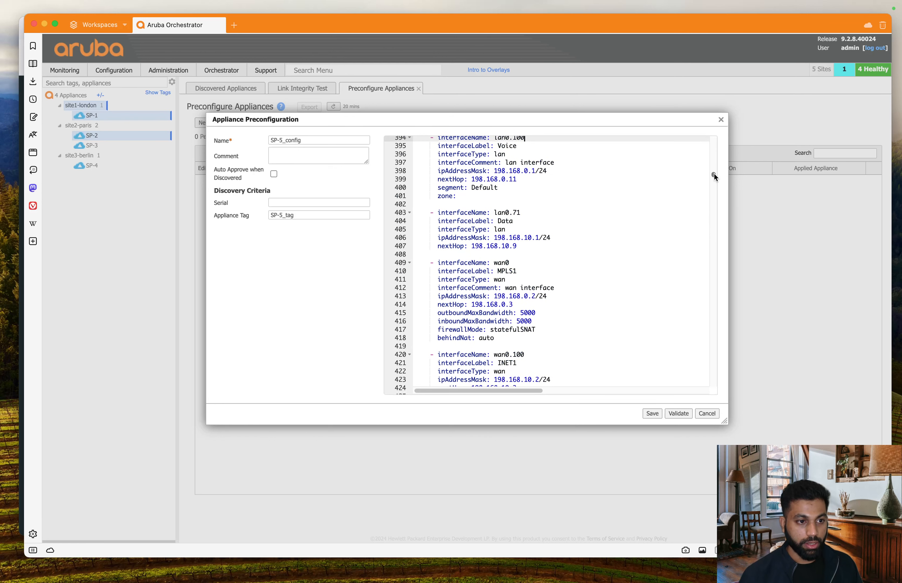
scroll(714, 172, "up", 6)
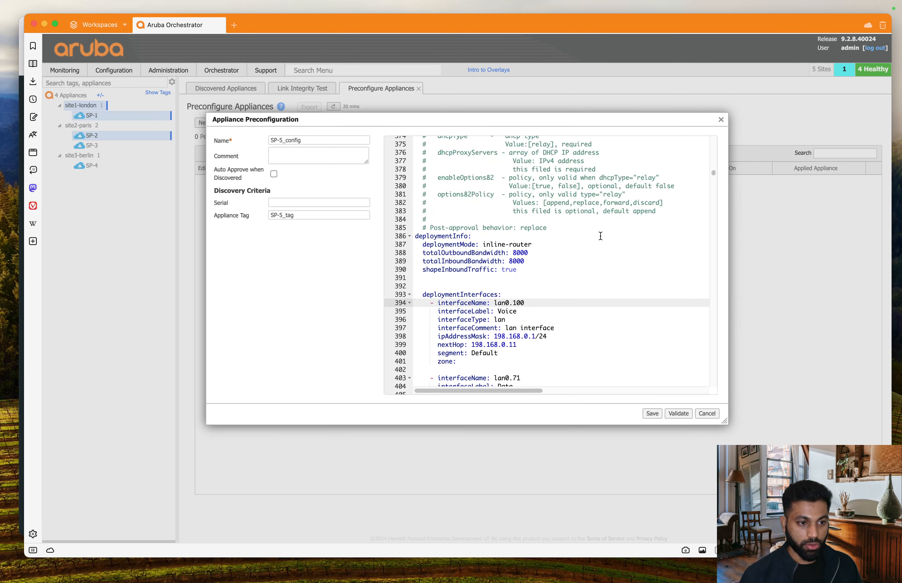
left_click(574, 293)
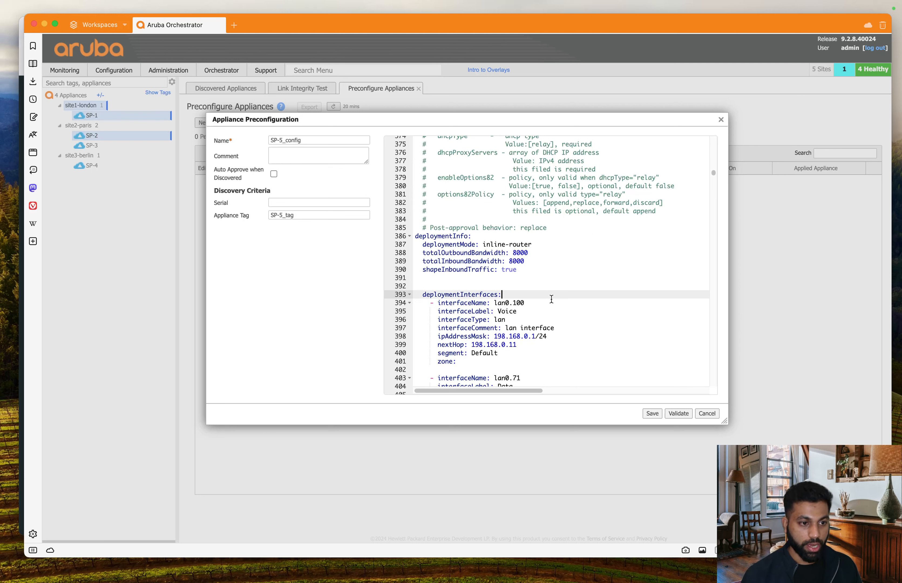
Step: Rename interface lan0.100 to lan0, relabel it Data, and select its nextHop, segment and zone lines
left_click(554, 301)
key("BackSpace")
key("BackSpace")
key("BackSpace")
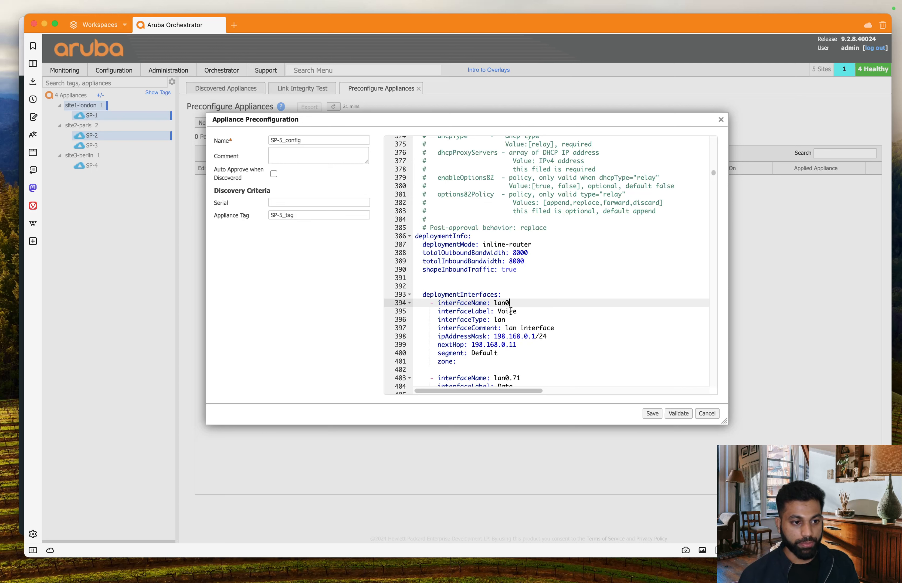
double_click(511, 311)
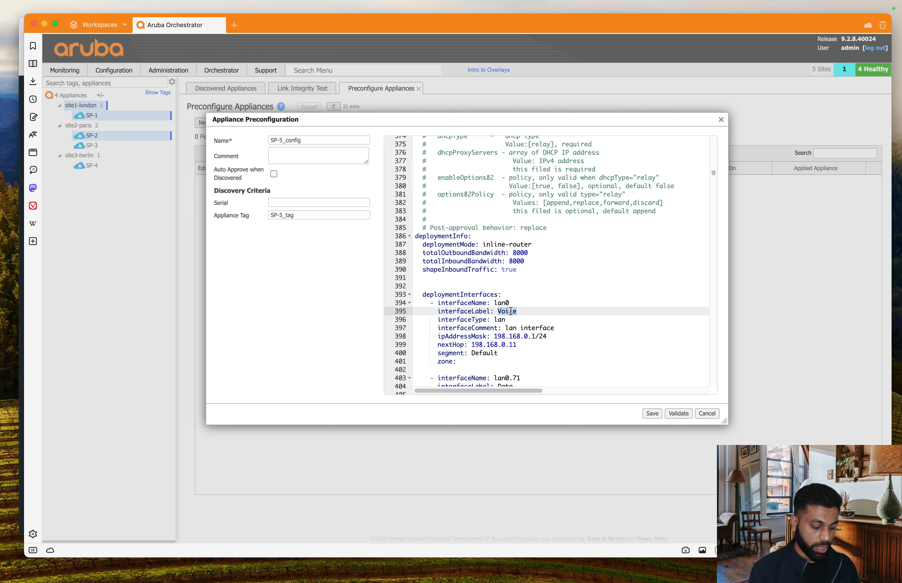
type("Data")
left_click(524, 320)
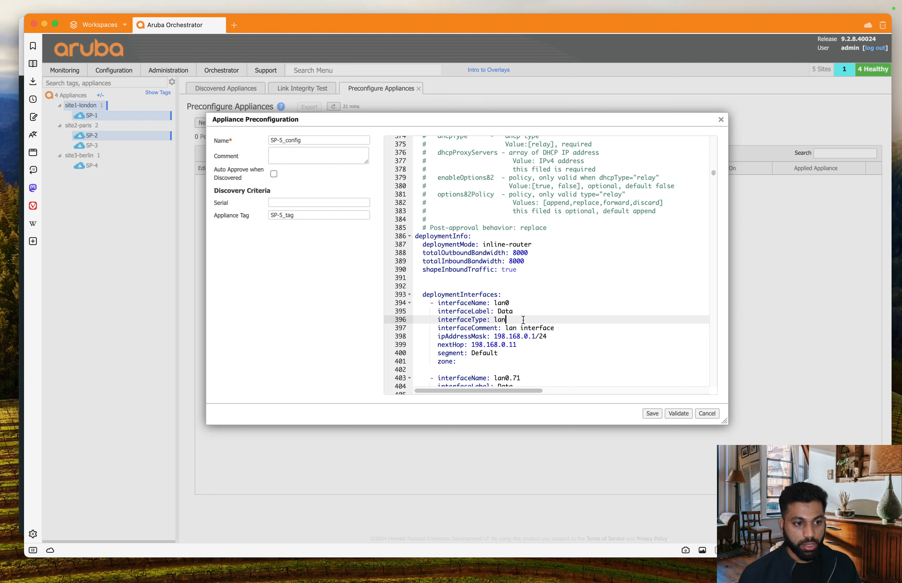
left_click(571, 327)
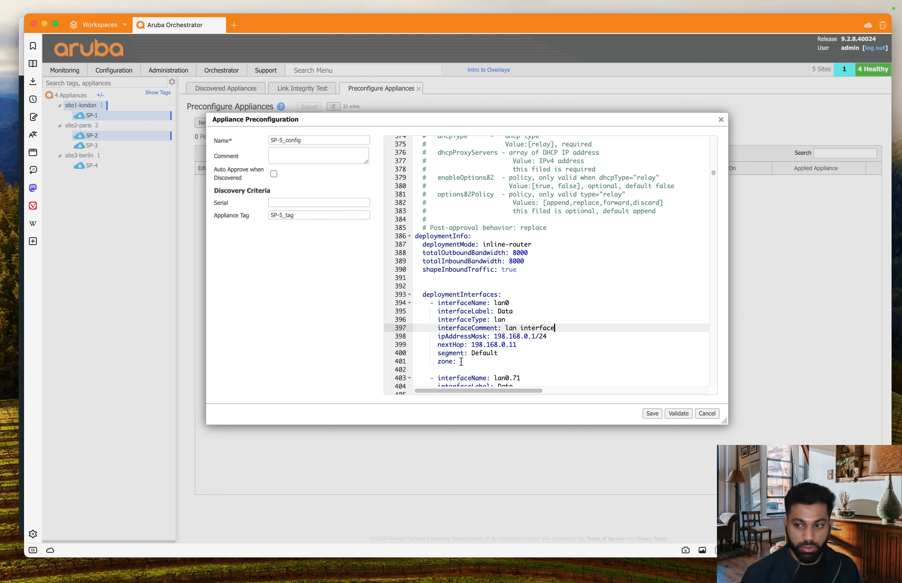
left_click_drag(463, 361, 404, 349)
Step: Delete the nextHop, segment and zone lines and check SP-5's Berlin subnet in the EVE topology
key("BackSpace")
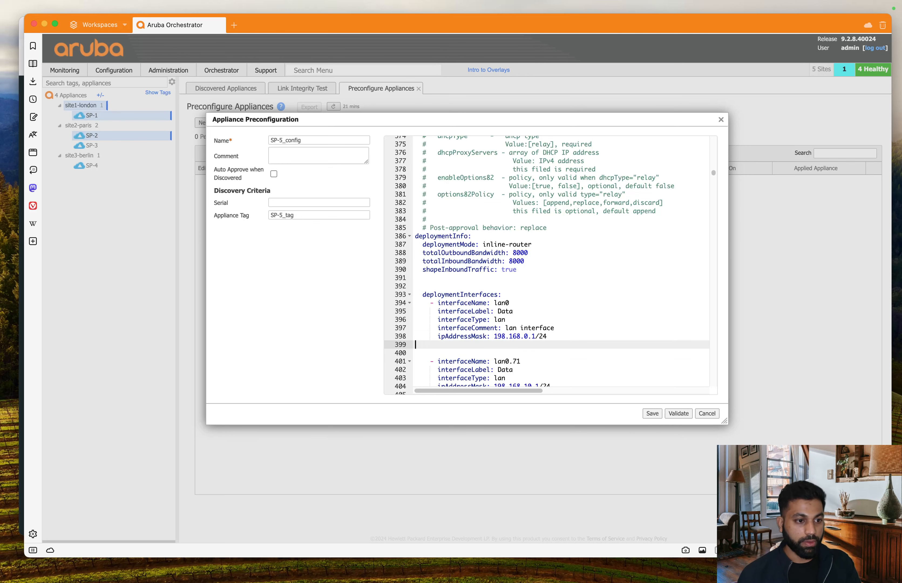
key("ctrl+Up")
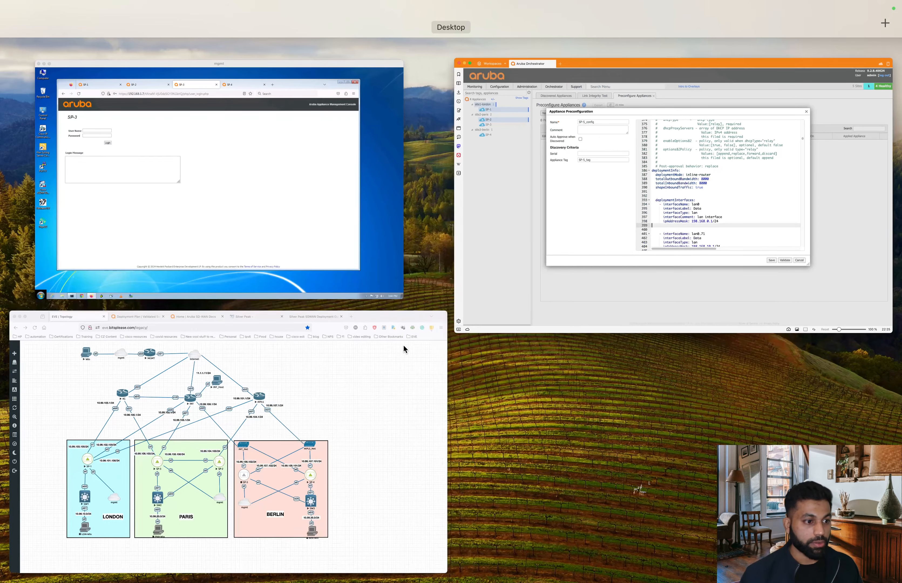
left_click(355, 499)
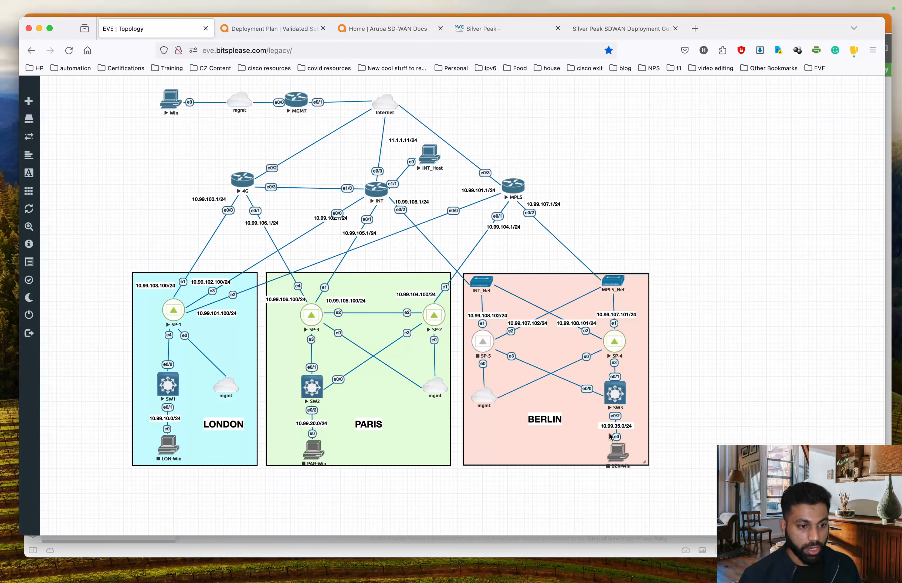
key("ctrl+Up")
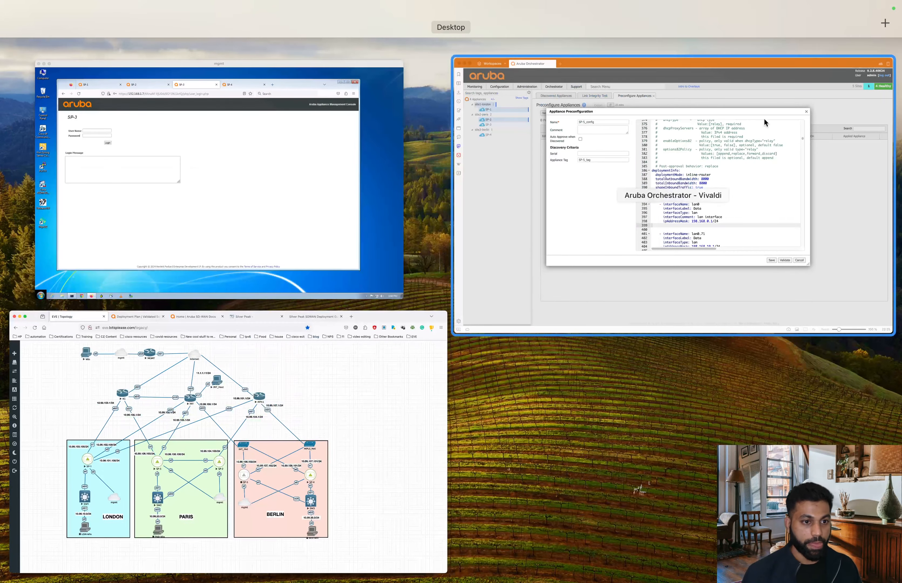
left_click(739, 186)
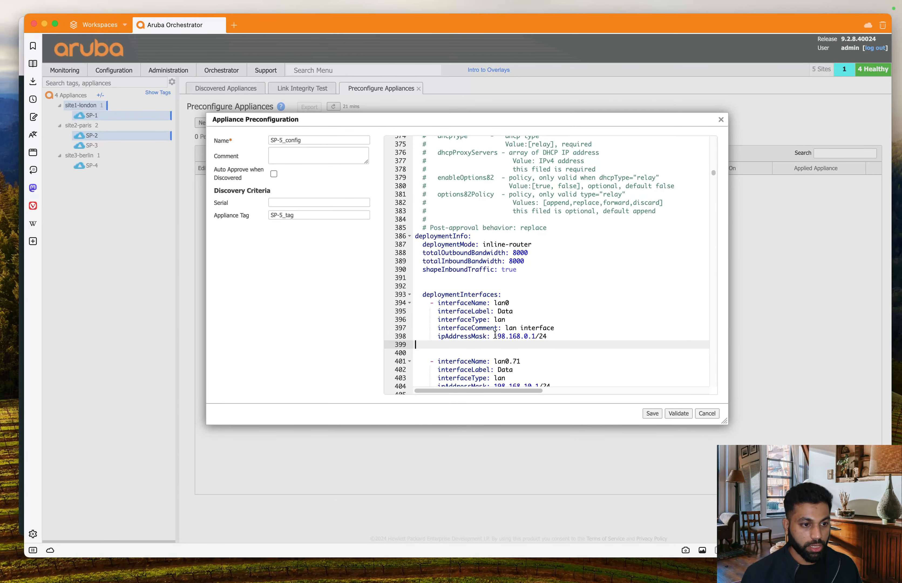
Step: Replace lan0's address 198.168.0.1/24 with 10.99.35.102/24
left_click_drag(494, 336, 548, 336)
type("10")
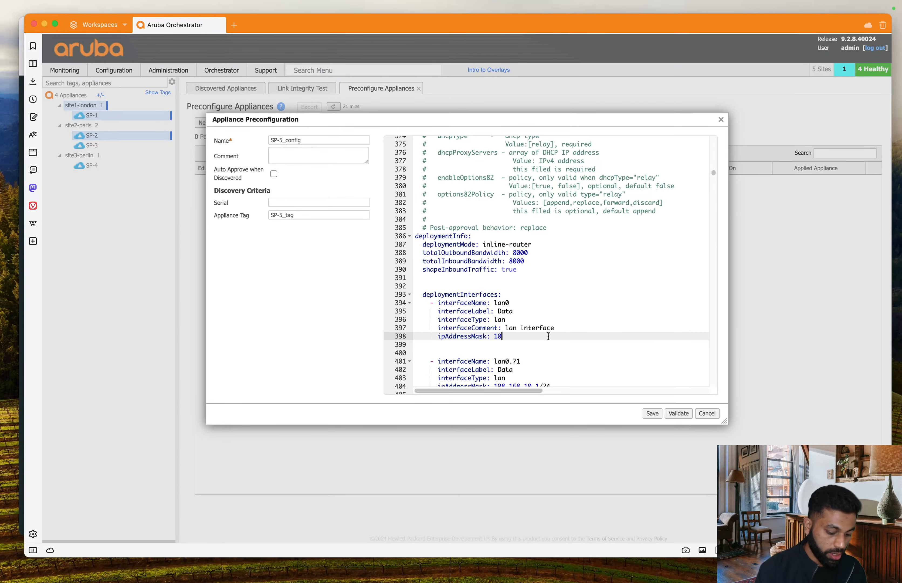
type(".99.35")
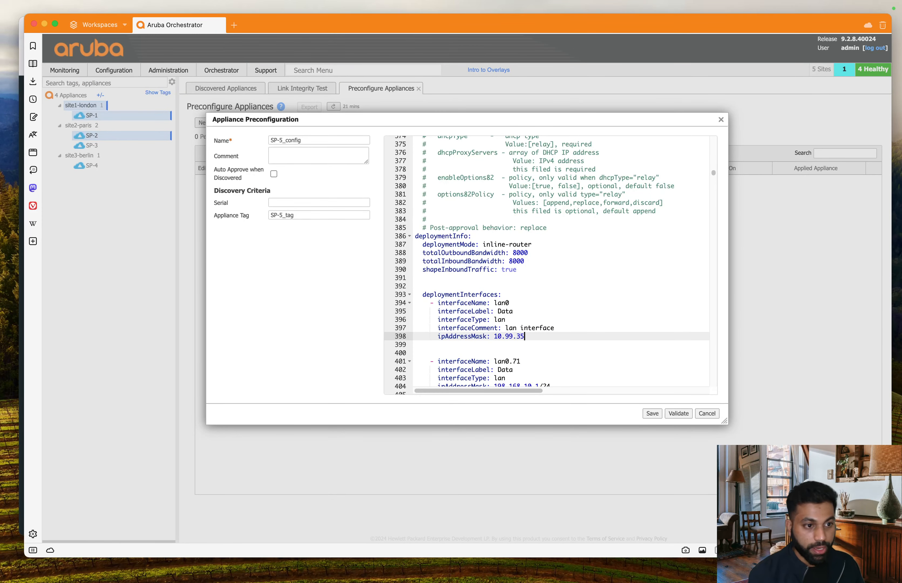
type(".")
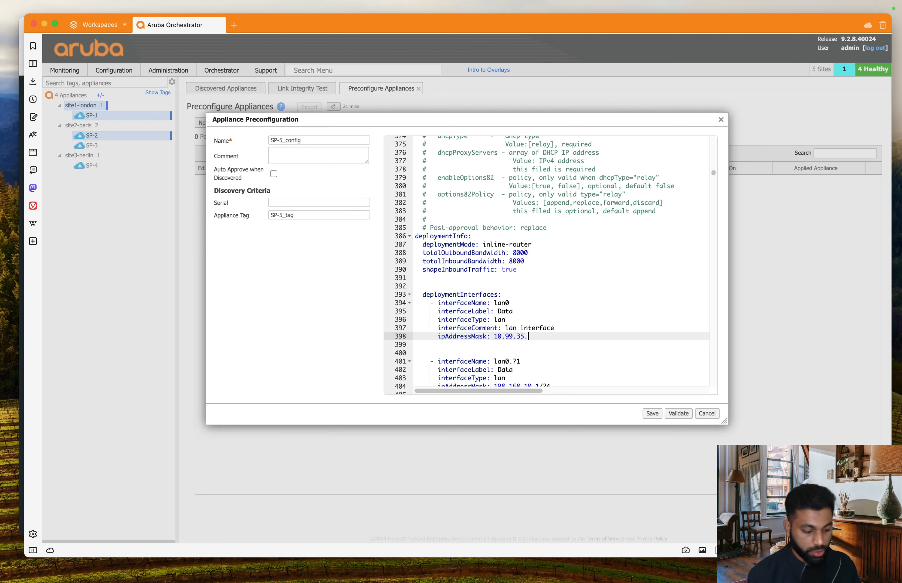
type("102/2")
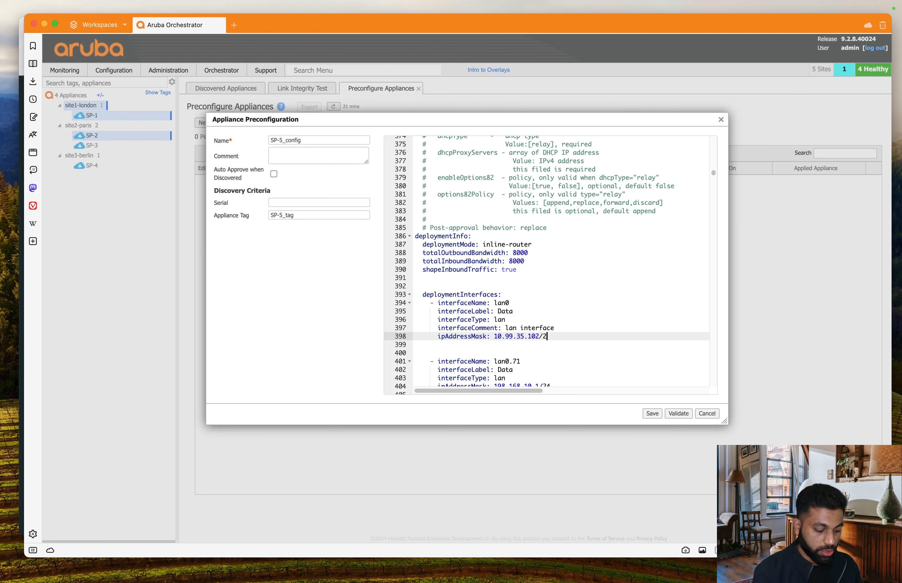
type("4")
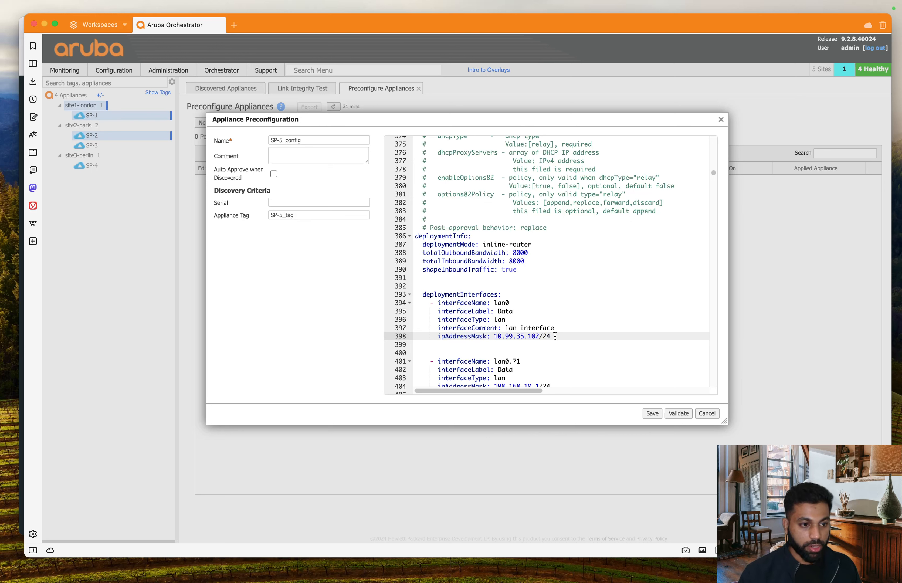
left_click(647, 296)
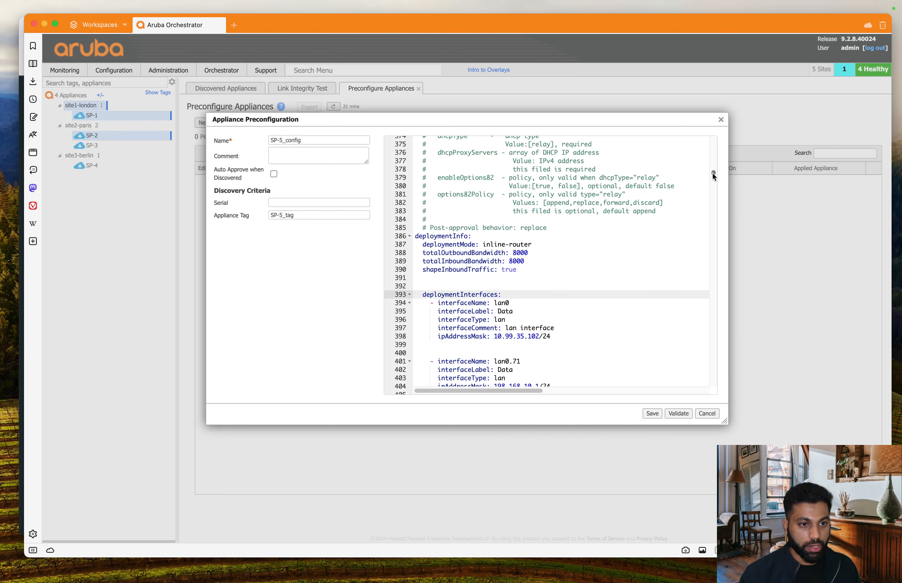
Step: Rename the second interface from lan0.71 to lan0.131 and relabel it Voice
scroll(713, 173, "down", 4)
scroll(714, 173, "down", 3)
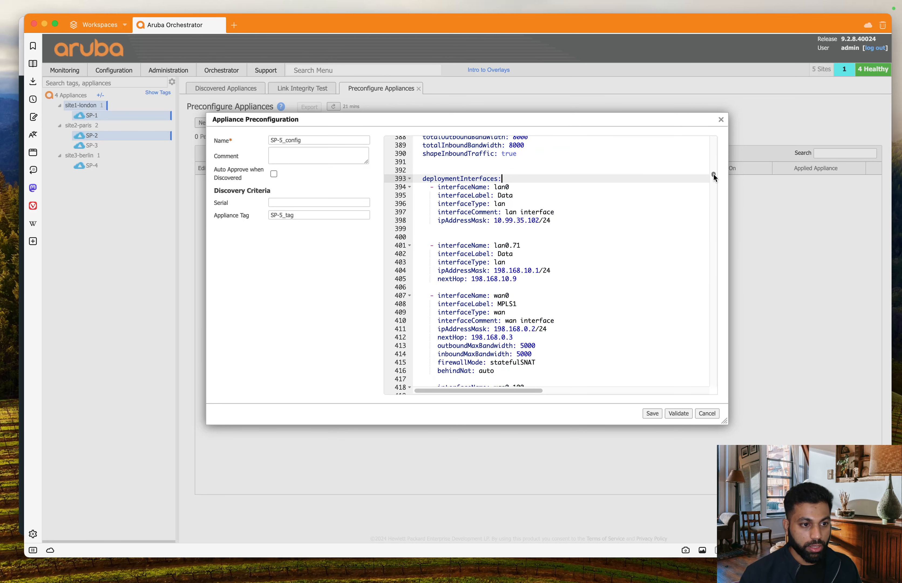
left_click(537, 244)
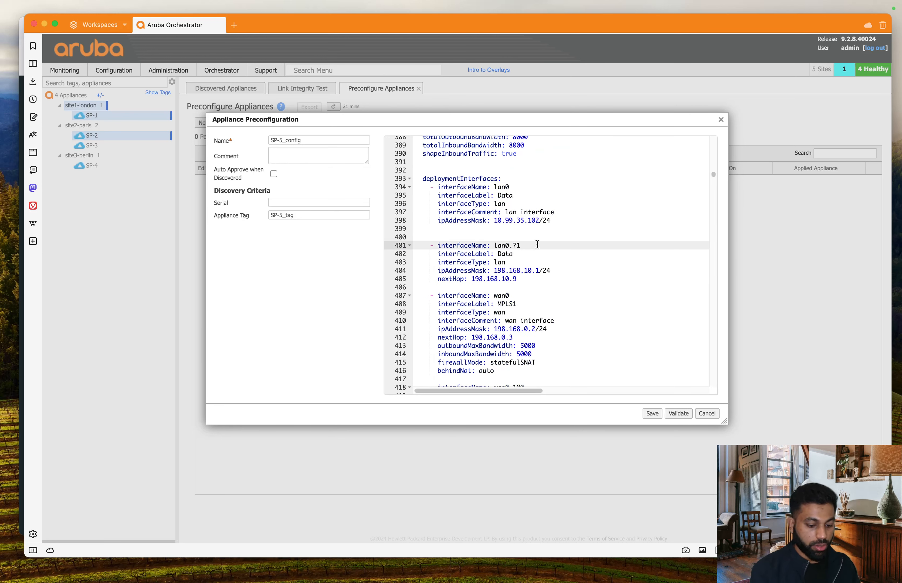
key("BackSpace")
key("BackSpace")
type("131")
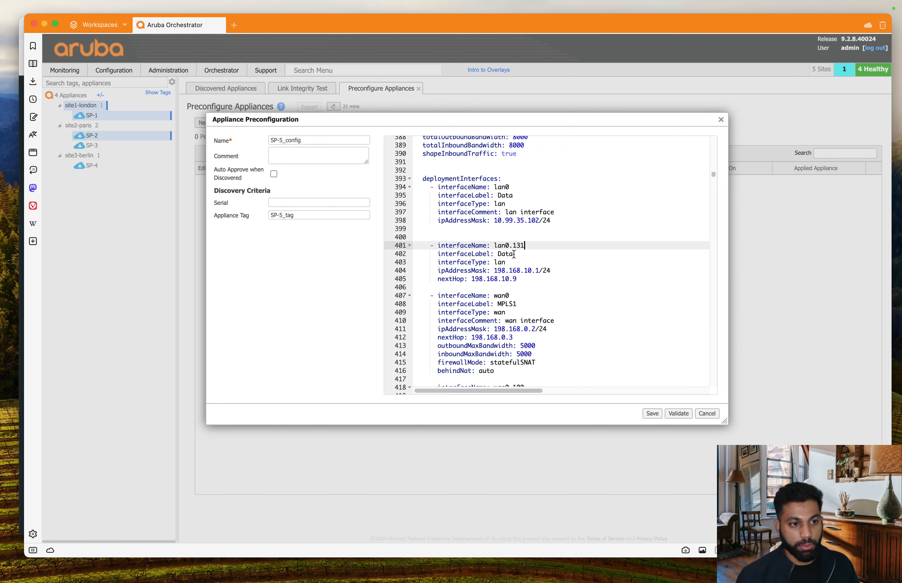
double_click(514, 254)
type("Vo")
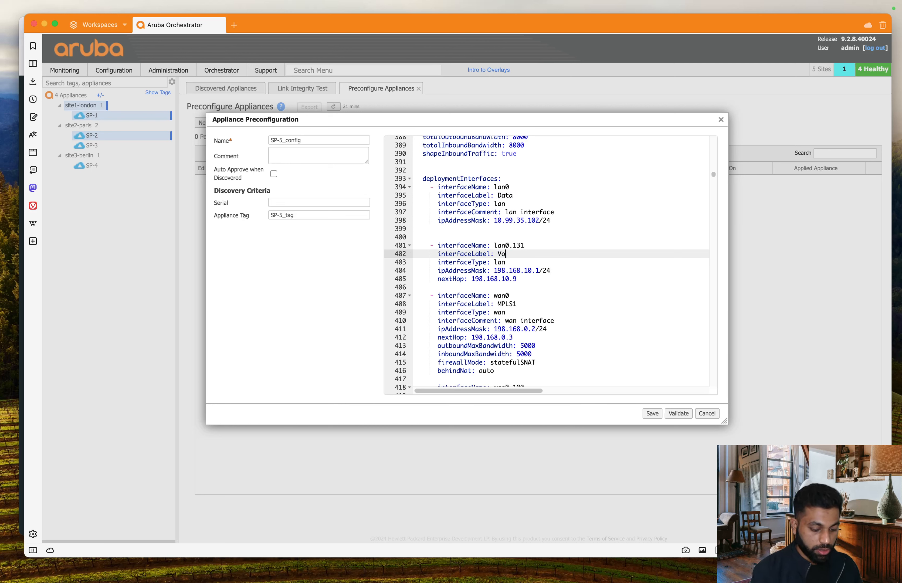
type("ice")
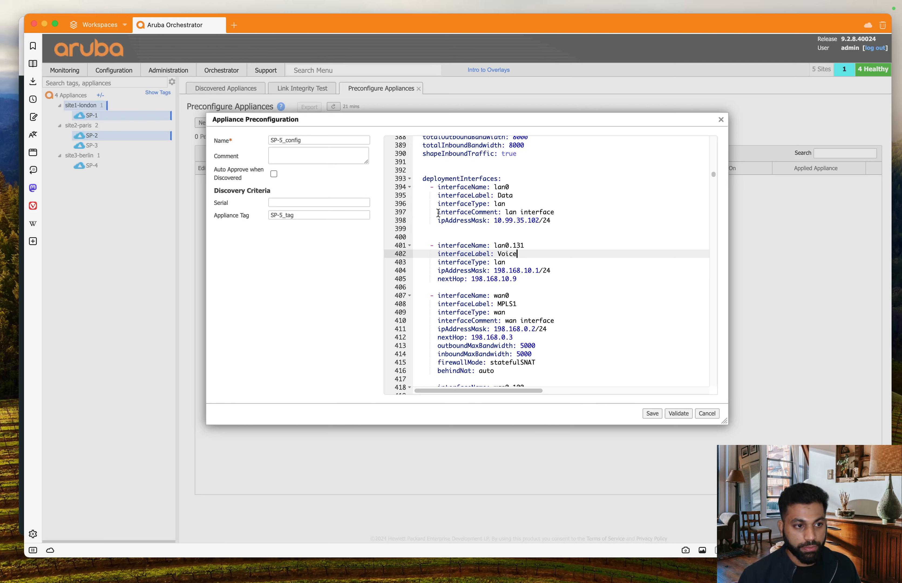
Step: Copy lan0's interfaceComment line onto a new line under the second interface's type
left_click(438, 212)
left_click_drag(438, 212, 574, 213)
key("super+c")
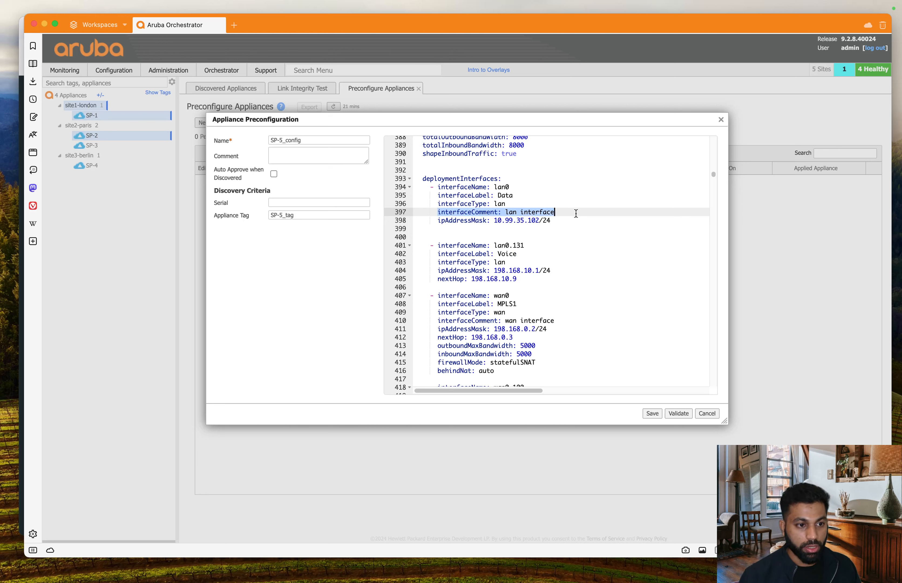
left_click(524, 262)
key("Return")
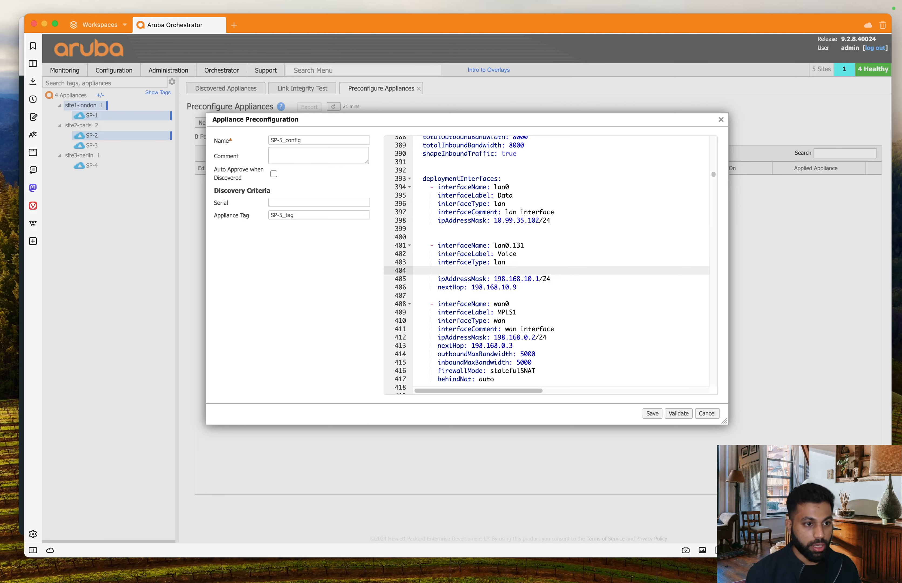
key("super+v")
Step: Delete the second interface's nextHop and change its address to 10.99.38.102/24
left_click_drag(494, 220, 551, 220)
key("super+c")
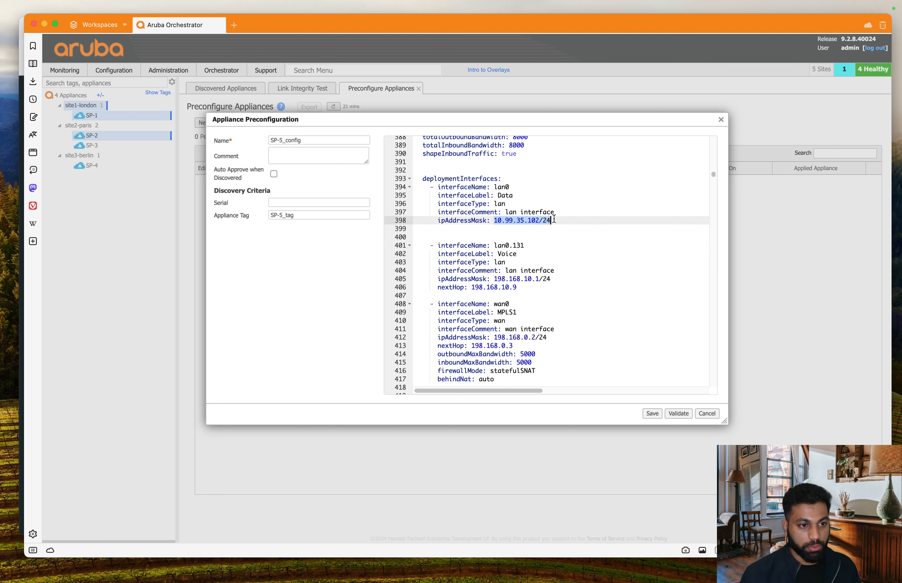
left_click_drag(517, 286, 399, 287)
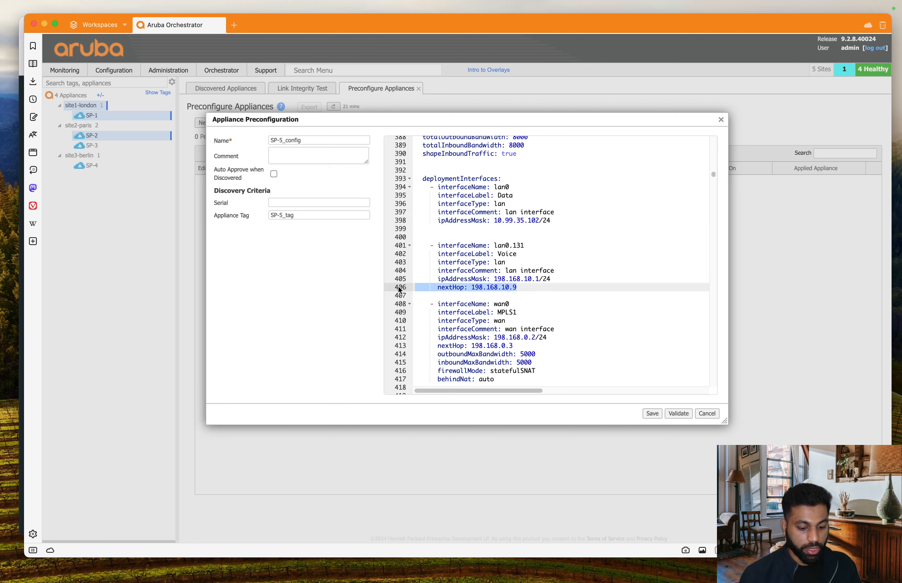
key("BackSpace")
left_click_drag(495, 279, 592, 280)
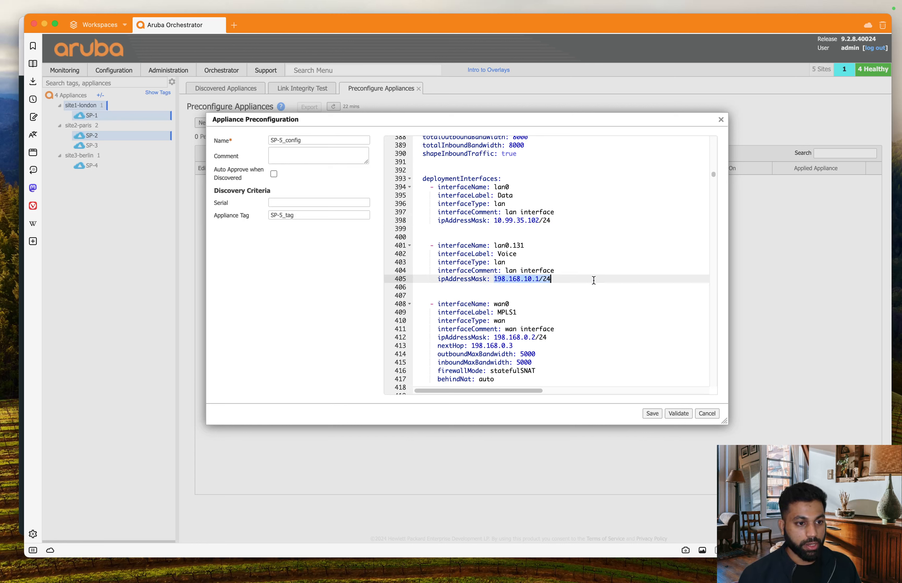
key("super+v")
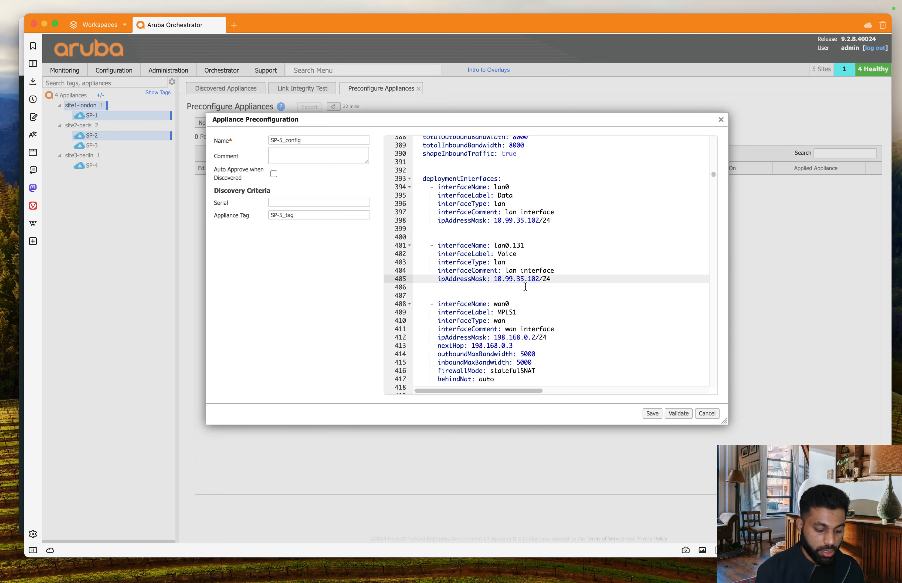
left_click(525, 279)
key("BackSpace")
type("8")
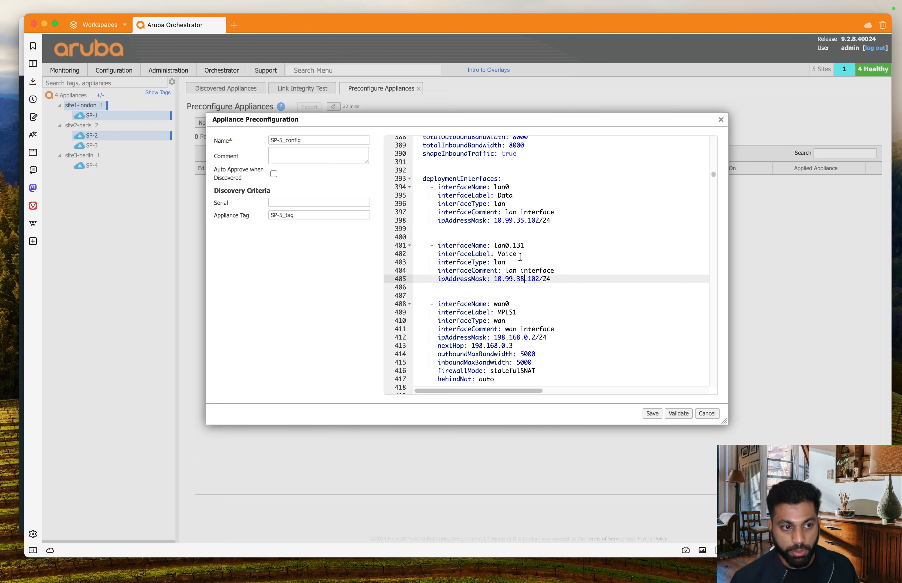
Step: Duplicate the lan0.131 interface block directly below itself in the YAML
left_click_drag(557, 279, 384, 251)
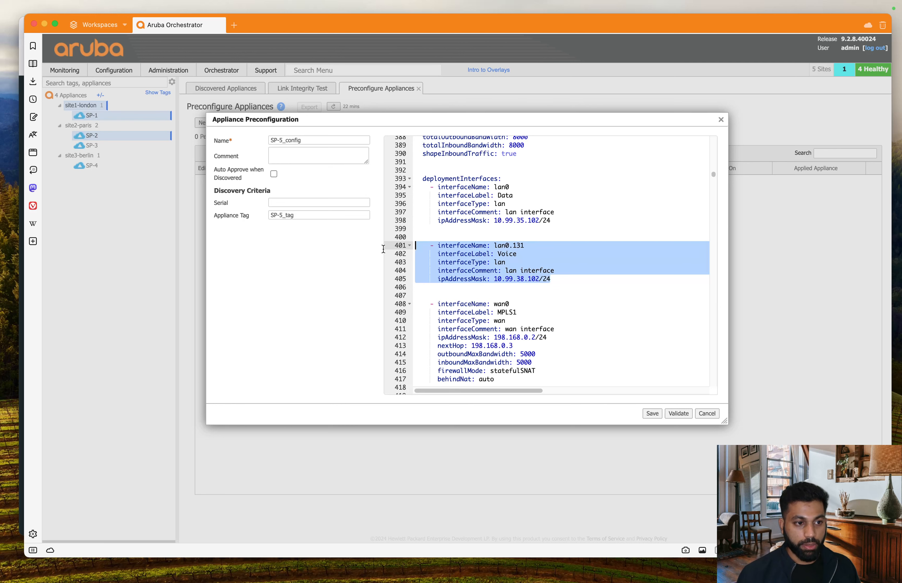
key("super+c")
left_click(564, 280)
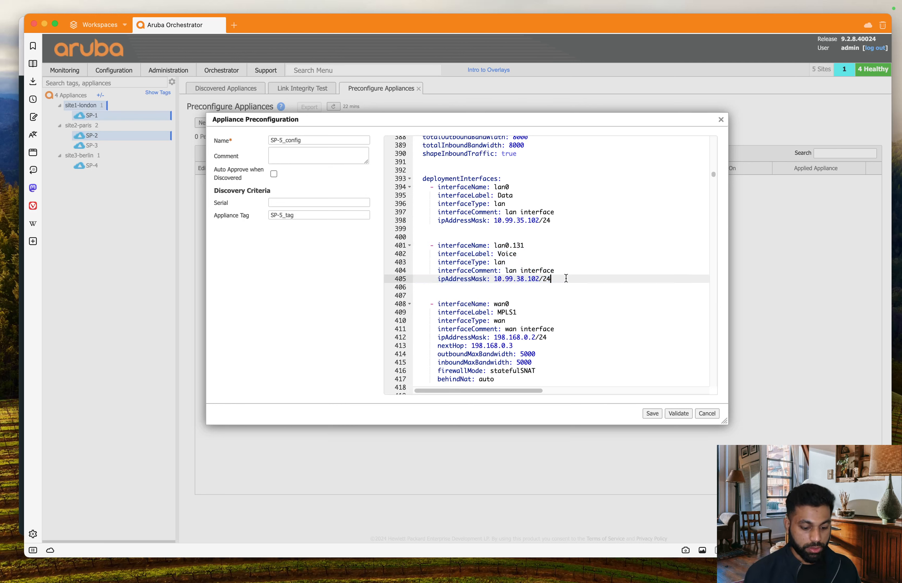
key("Return")
key("Return")
key("super+v")
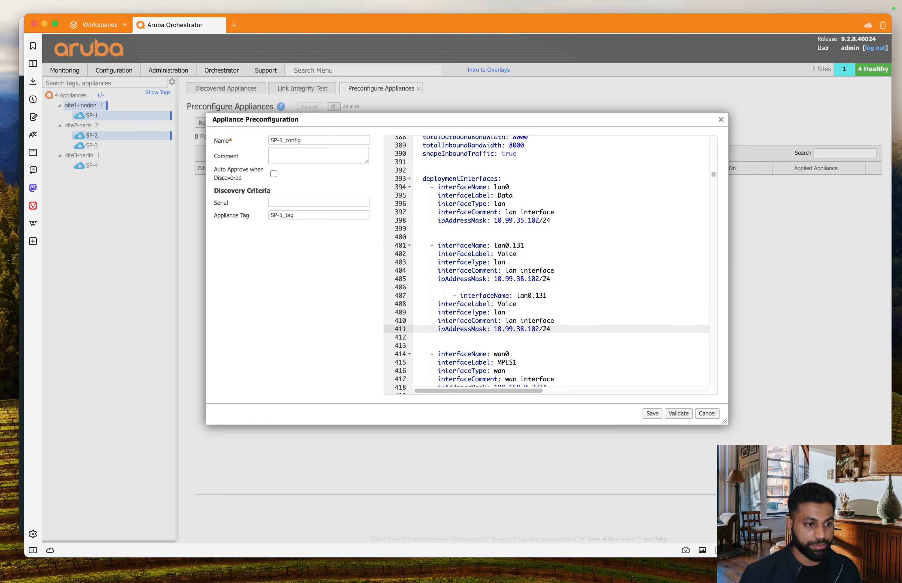
left_click(453, 295)
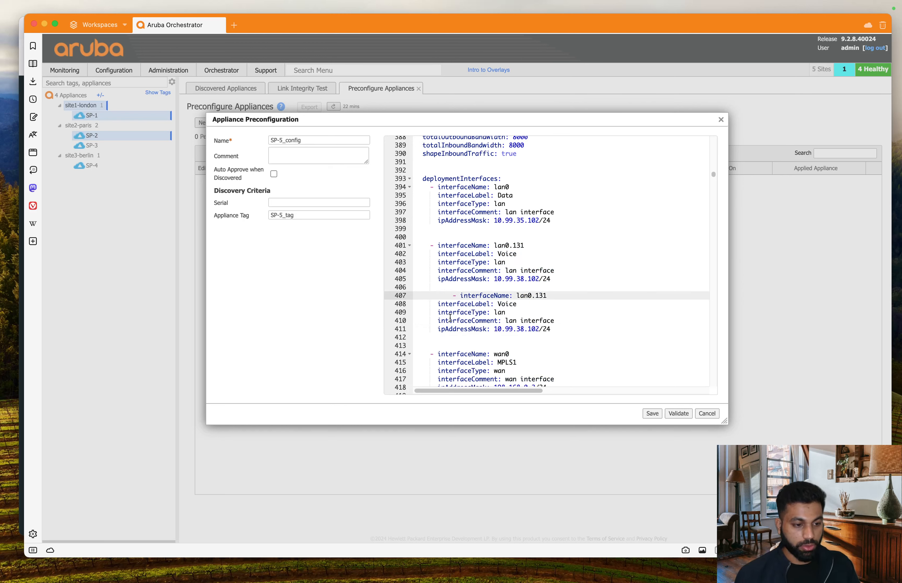
key("BackSpace")
key("BackSpace")
key("BackSpace")
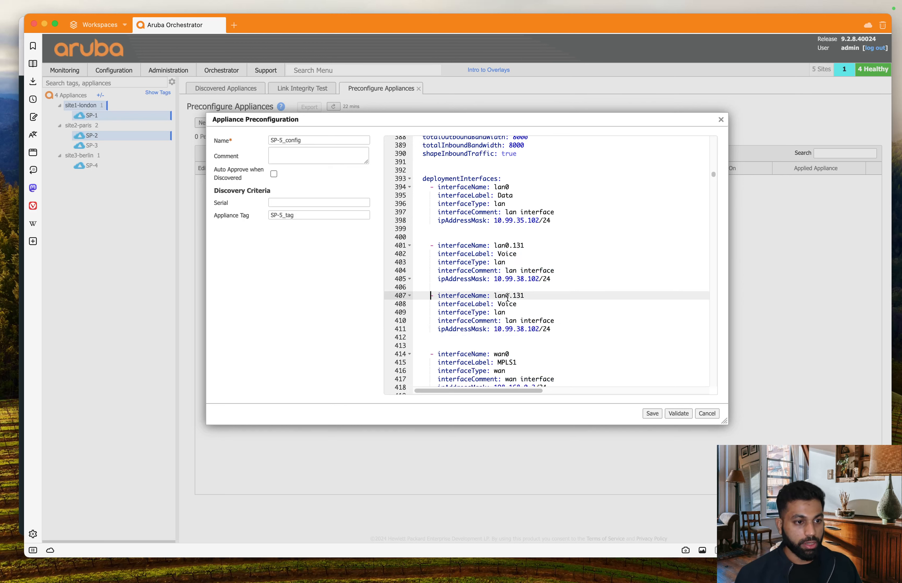
Step: Rename the copy to lan0.132 and relabel it from Voice to guestwifi
left_click(546, 288)
left_click(542, 295)
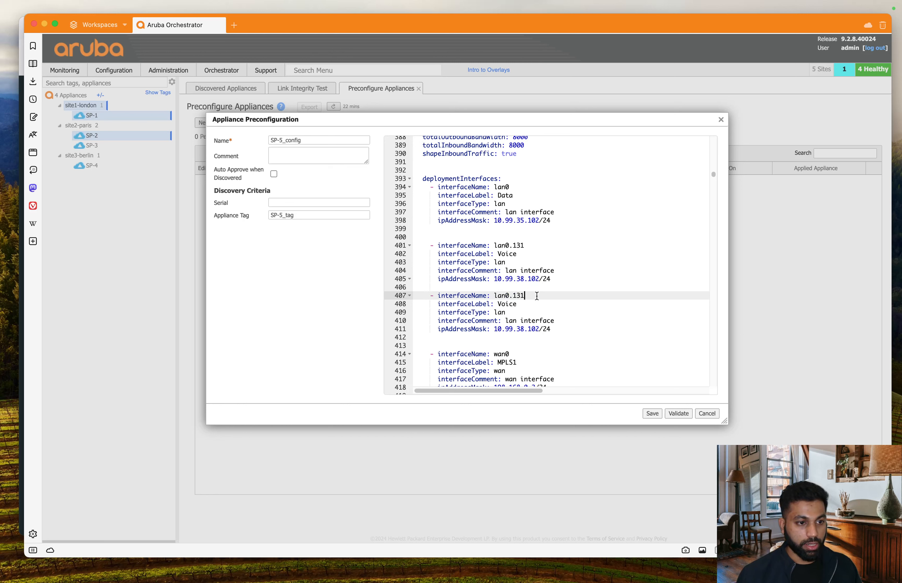
key("BackSpace")
type("2")
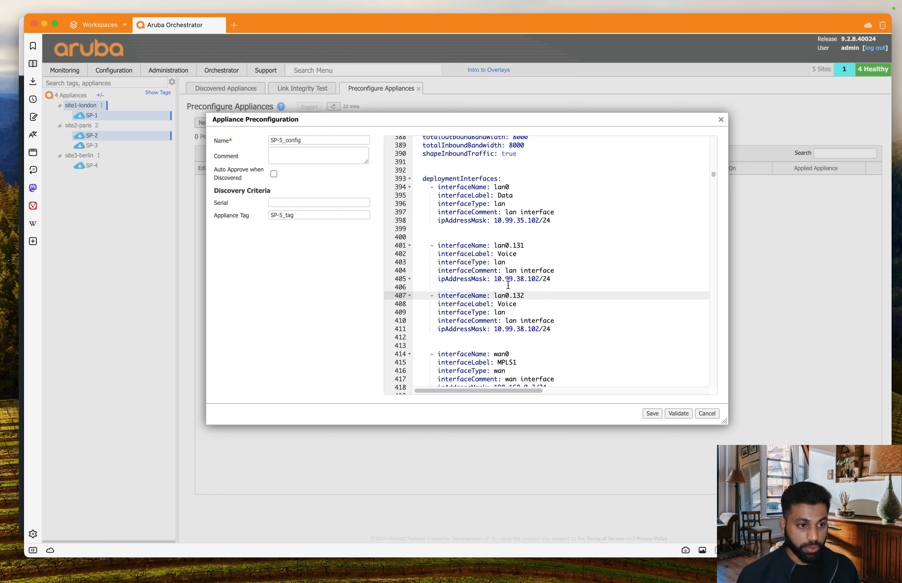
double_click(504, 306)
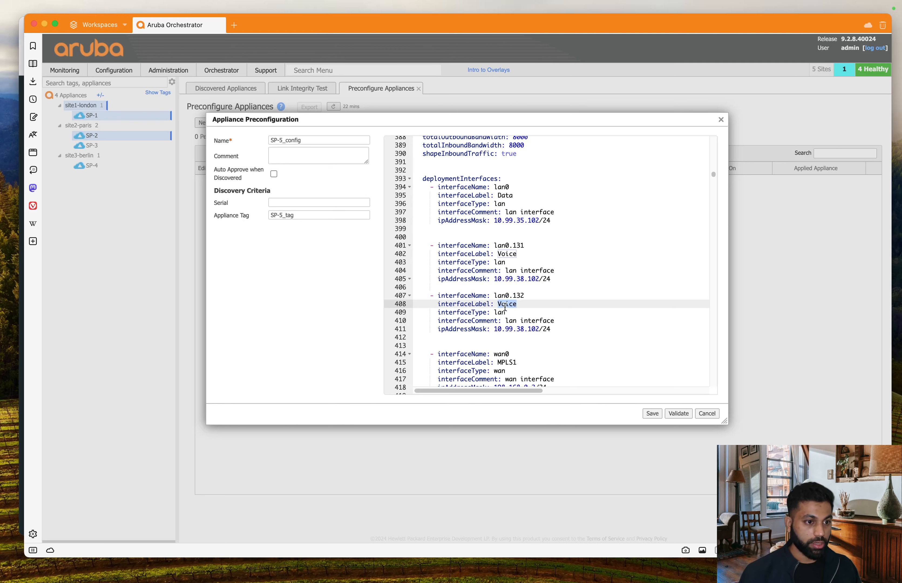
type("guest")
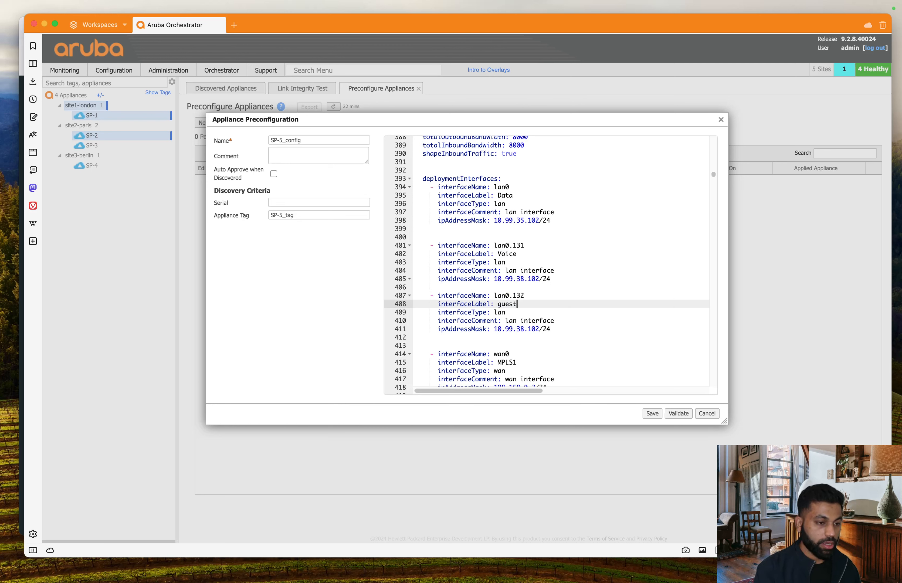
type("wifi")
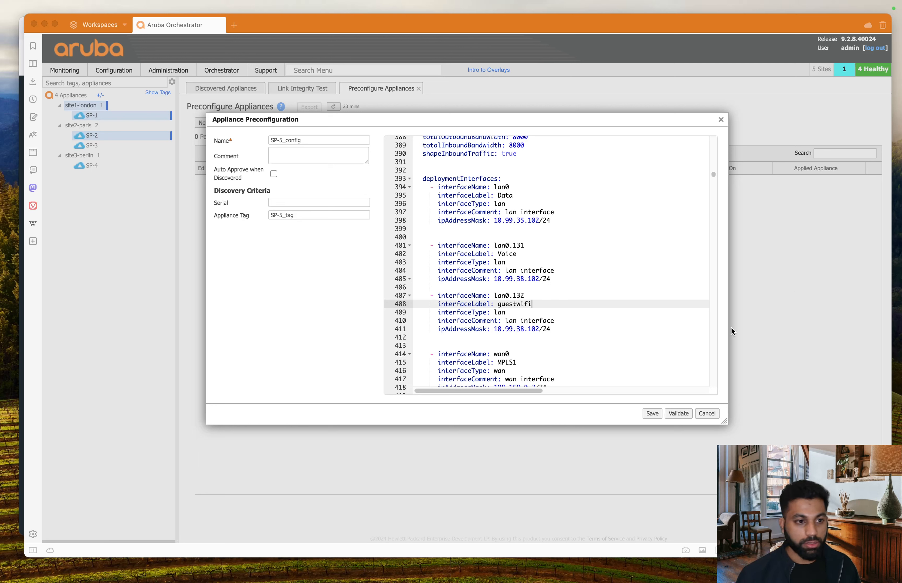
Step: Change the guestwifi interface address to 10.99.41.102/24
left_click(532, 319)
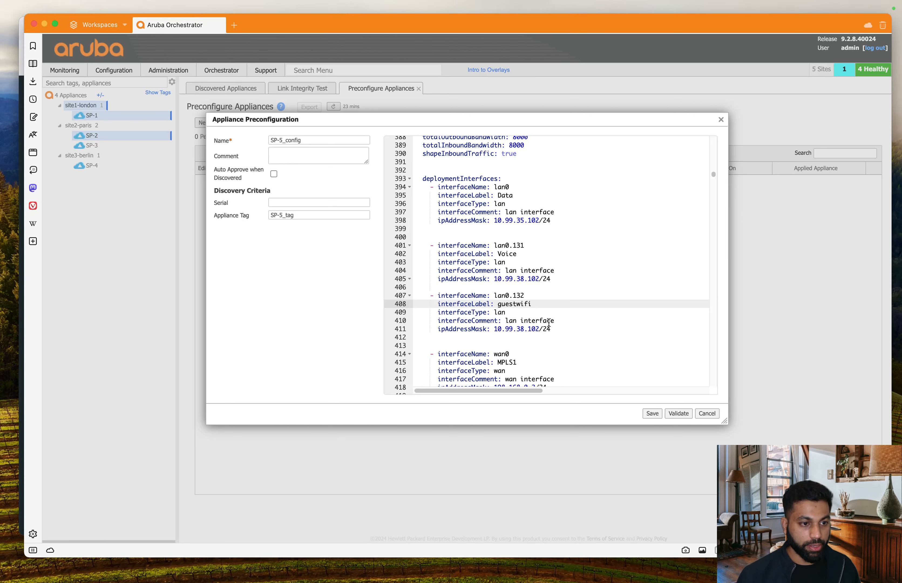
left_click(525, 329)
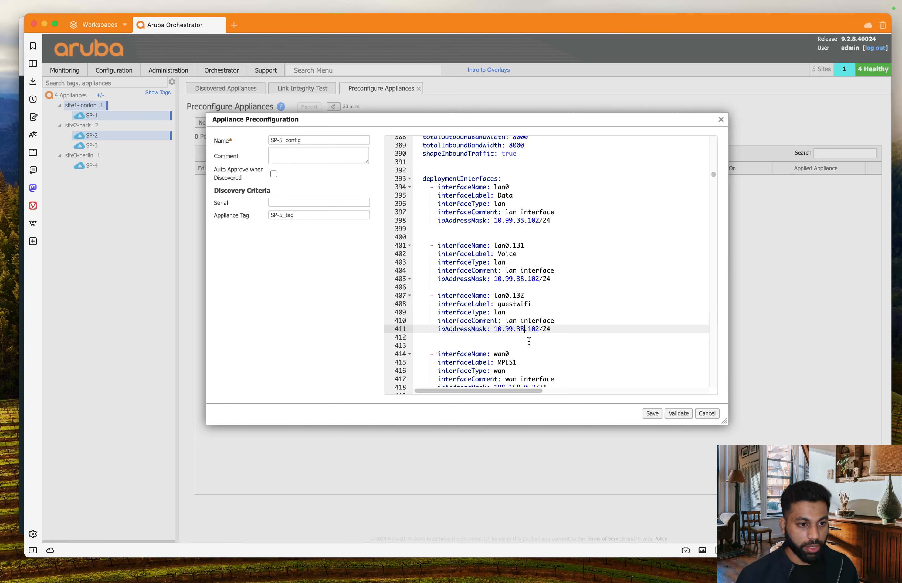
key("BackSpace")
key("BackSpace")
type("41")
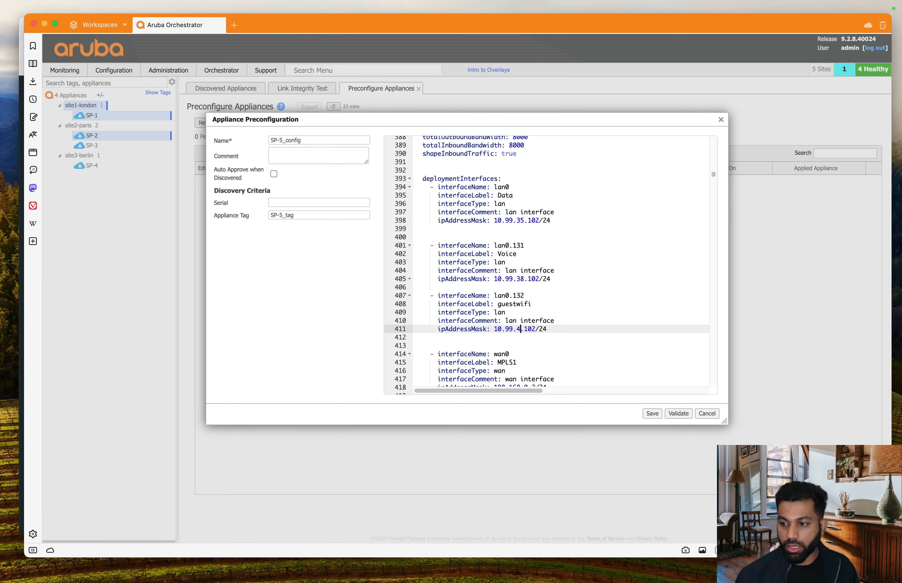
left_click(570, 331)
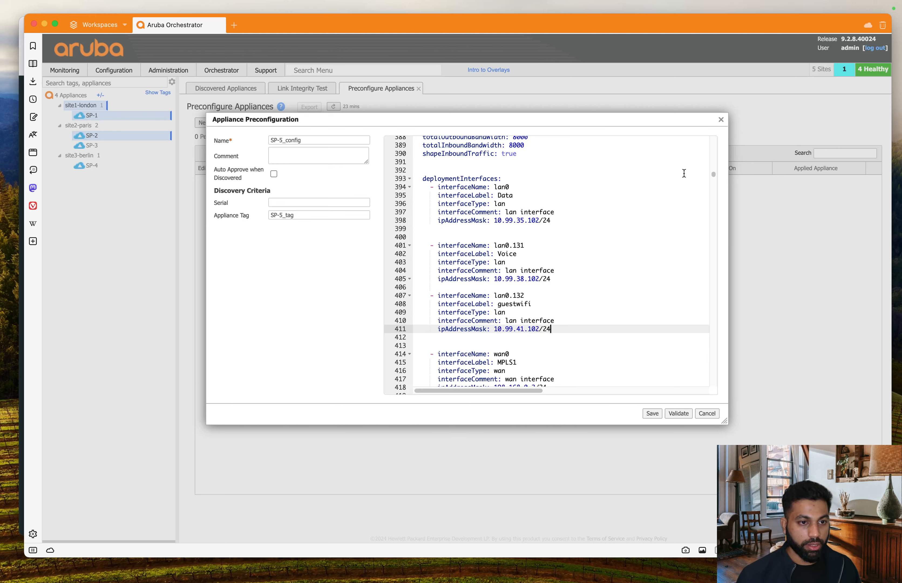
left_click_drag(714, 176, 714, 177)
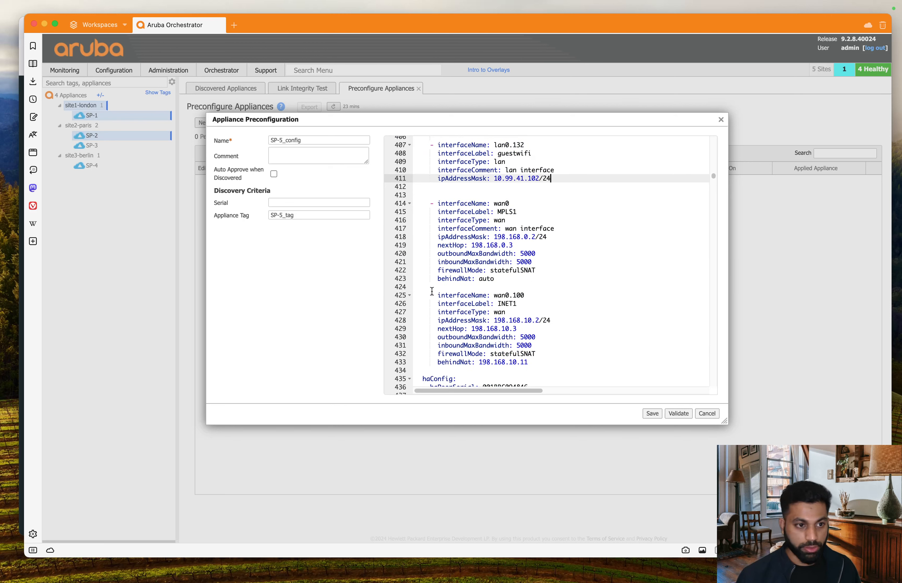
Step: Review the wan0 MPLS1 settings and replace its old 198.168.0.2/24 address
left_click(527, 207)
left_click(534, 212)
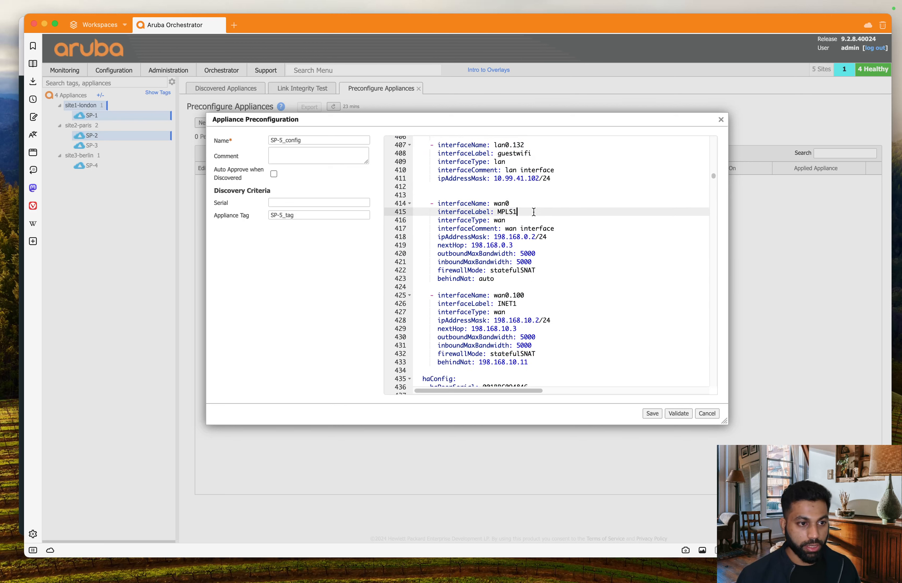
left_click(517, 221)
left_click(563, 228)
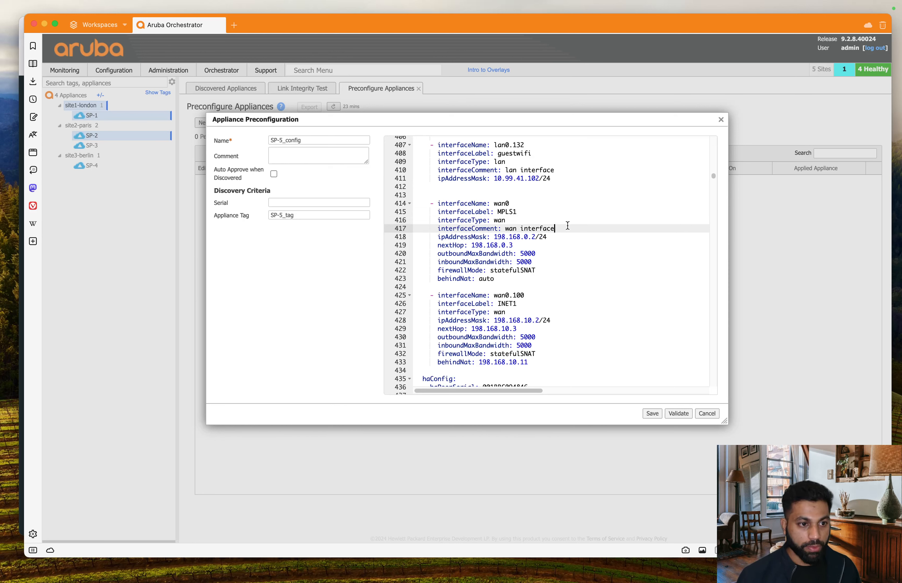
left_click_drag(495, 236, 554, 234)
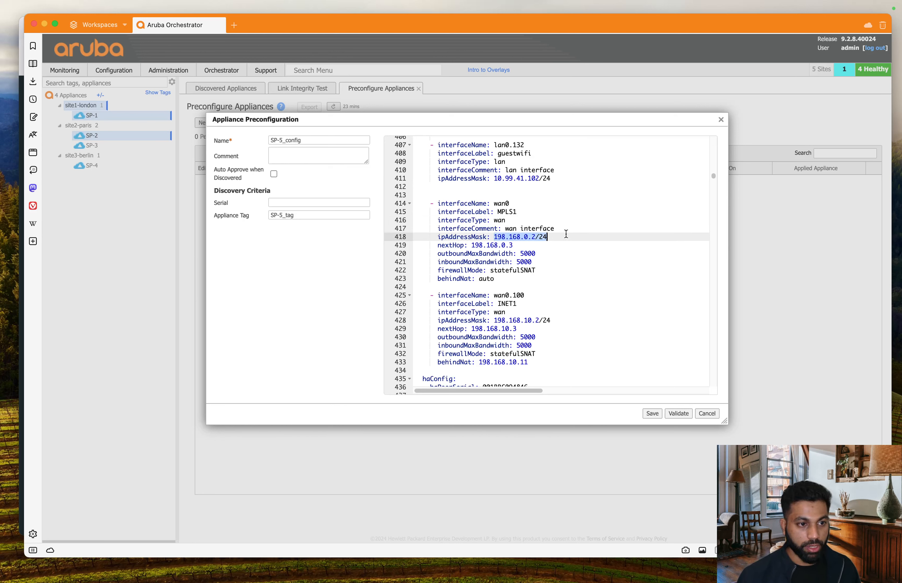
key("BackSpace")
type("10")
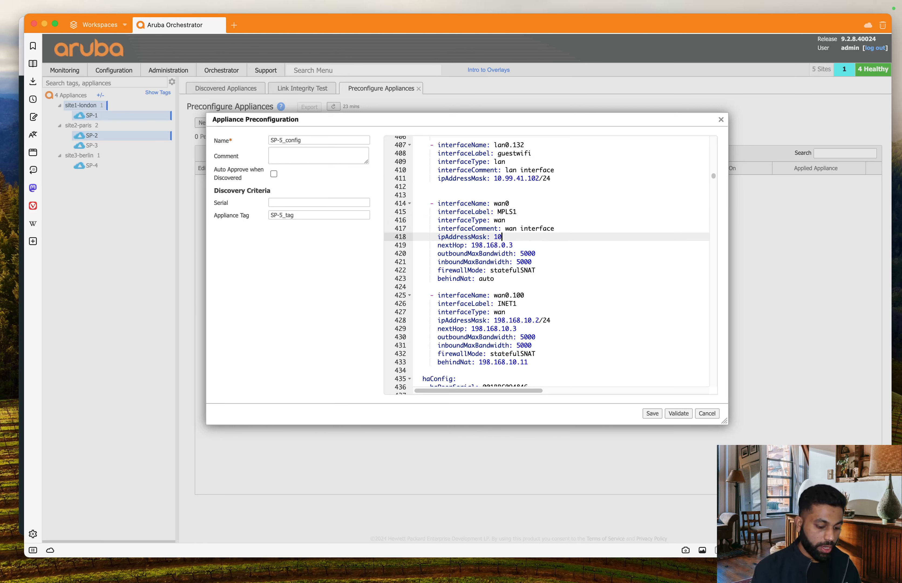
type(".99")
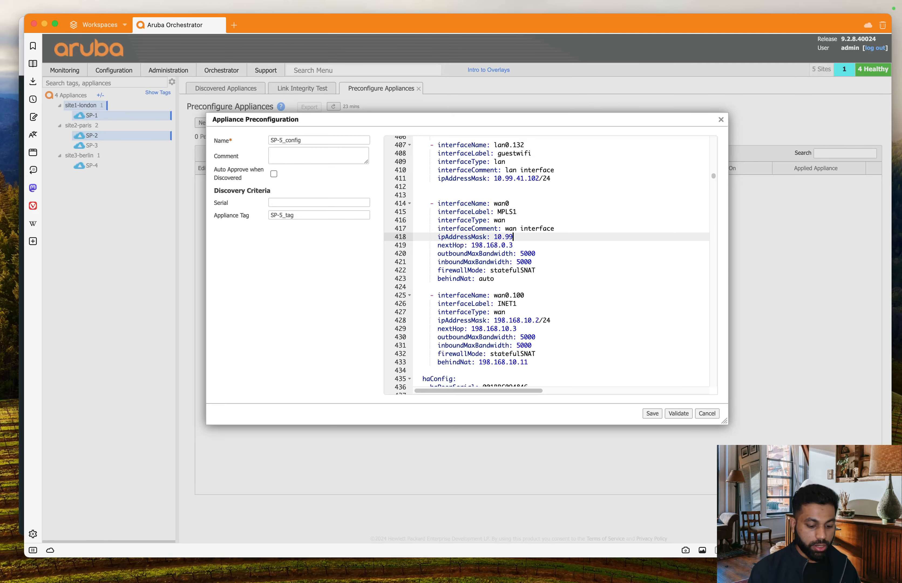
Step: Check SP-5's MPLS addressing on the lab topology and enter 10.99.107.102/24 for wan0
key("ctrl+Up")
left_click(339, 413)
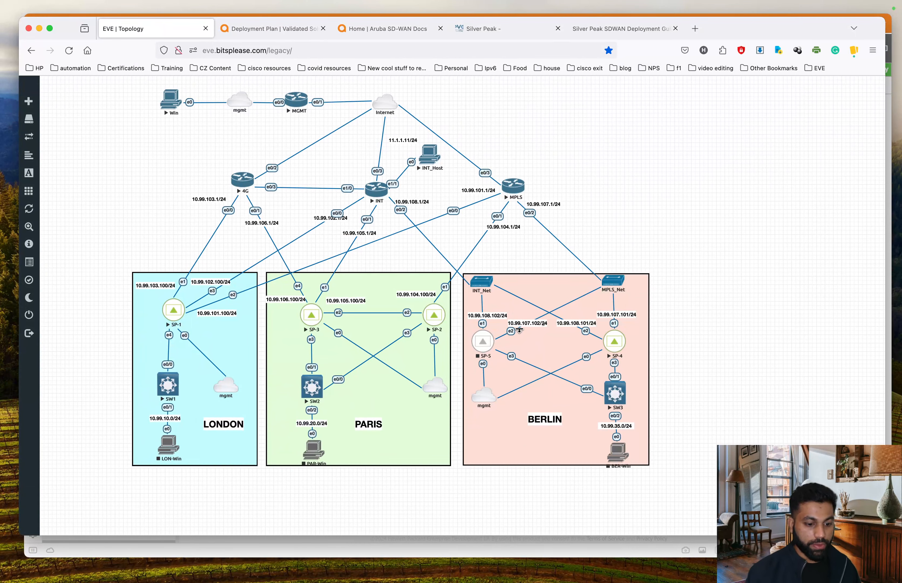
key("ctrl+Up")
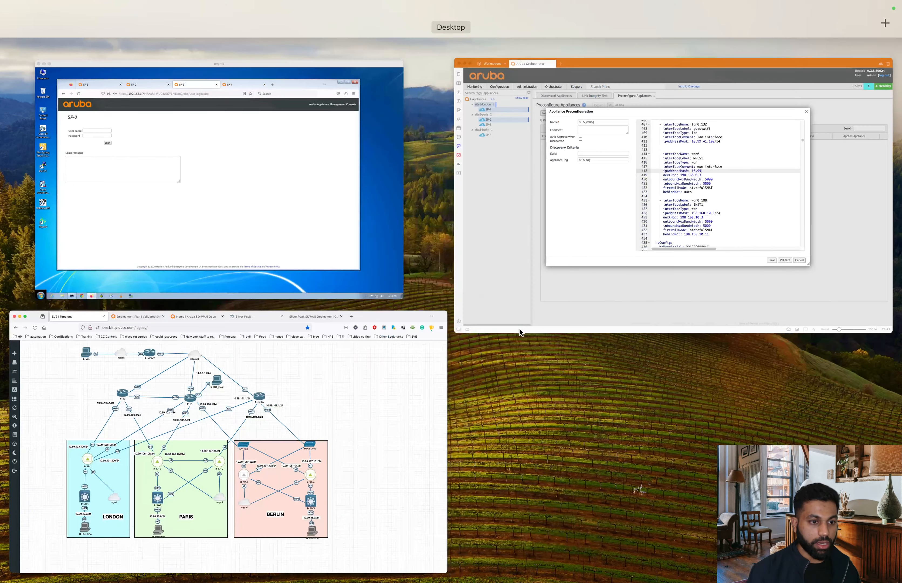
left_click(502, 235)
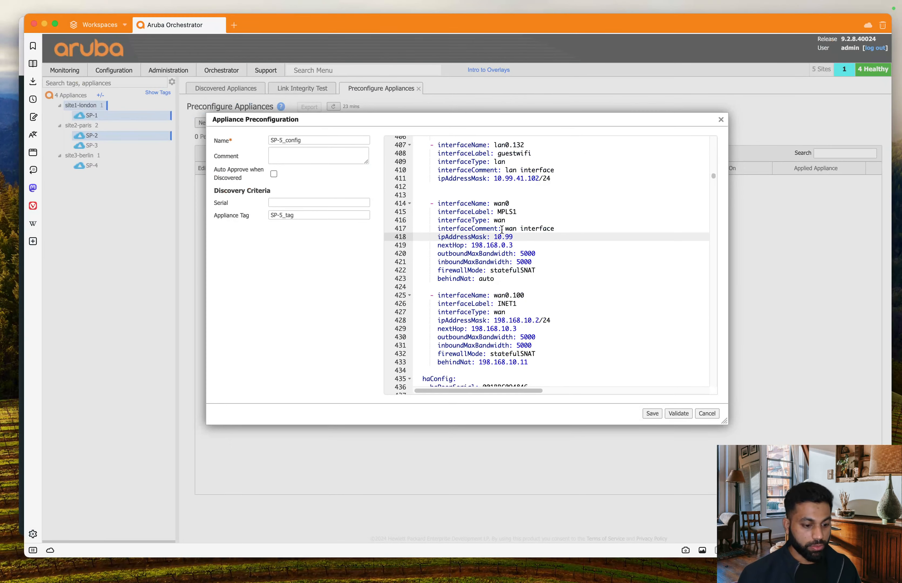
type(".107")
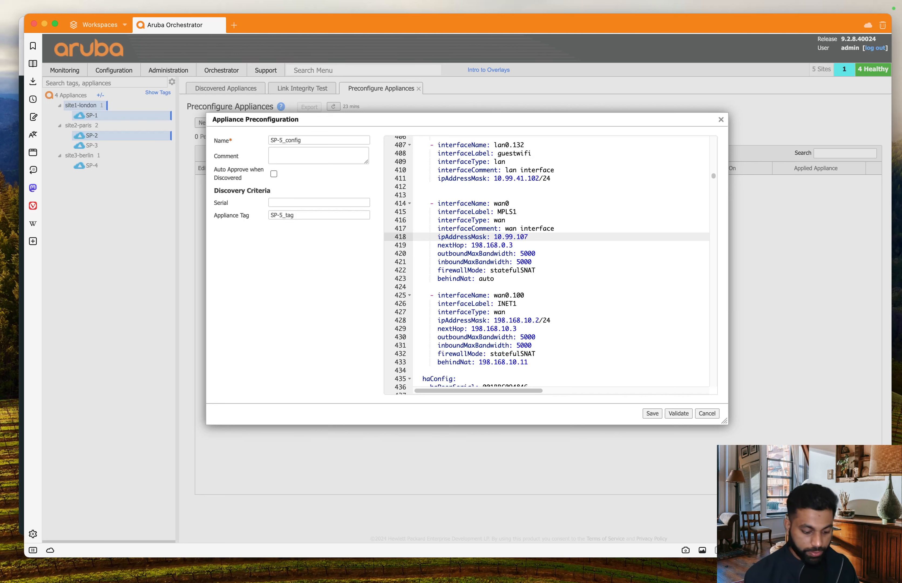
type(".102")
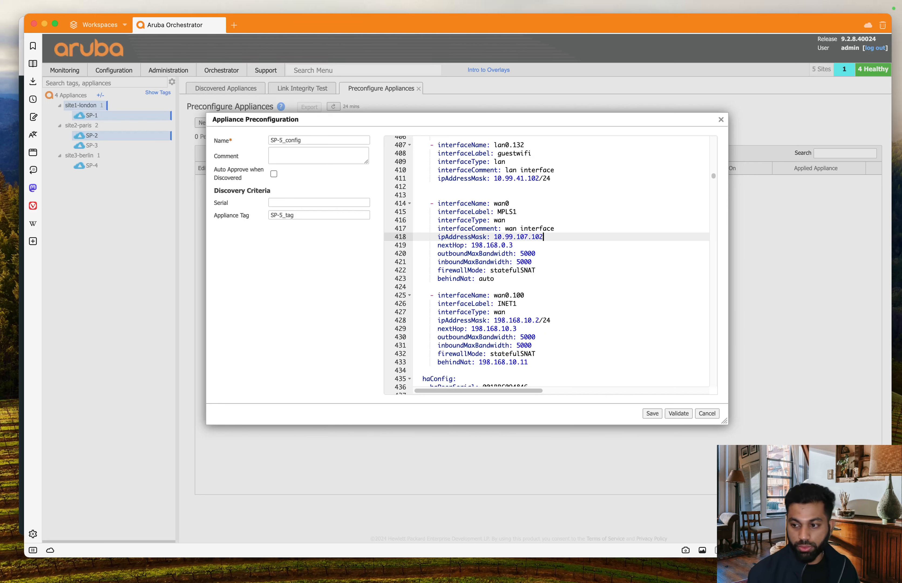
type("/25")
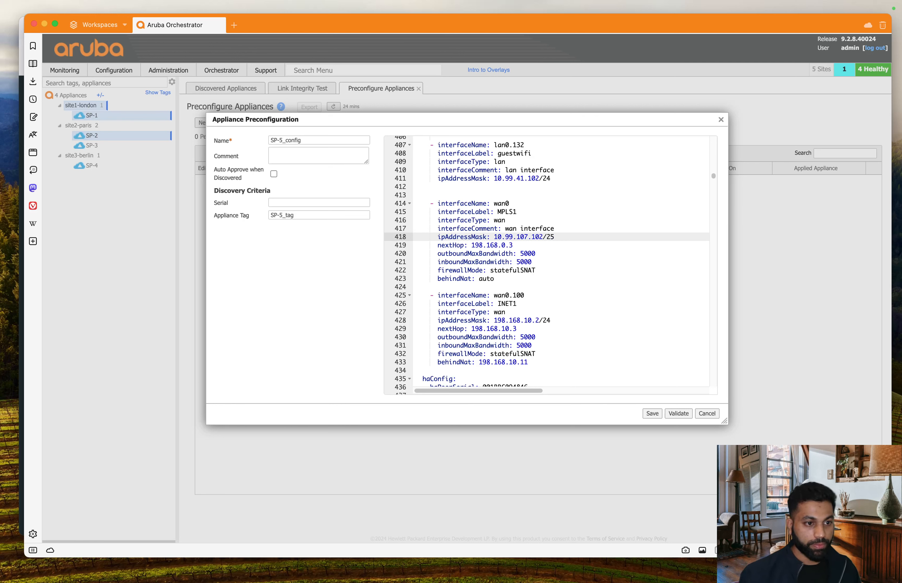
key("BackSpace")
type("4")
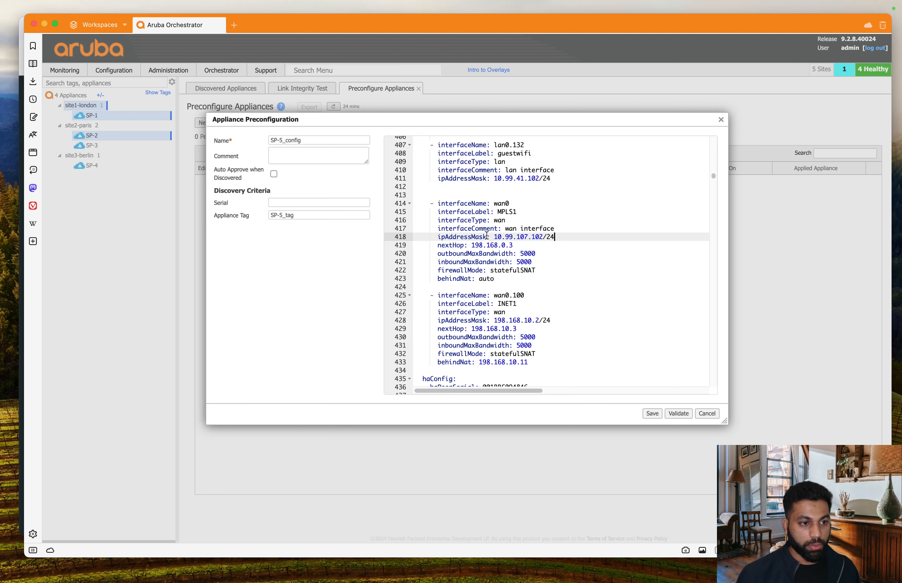
Step: Set wan0's next hop to 10.99.107.1 and both bandwidths to 4000
left_click_drag(494, 237, 535, 236)
key("super+c")
left_click_drag(471, 245, 543, 252)
key("super+v")
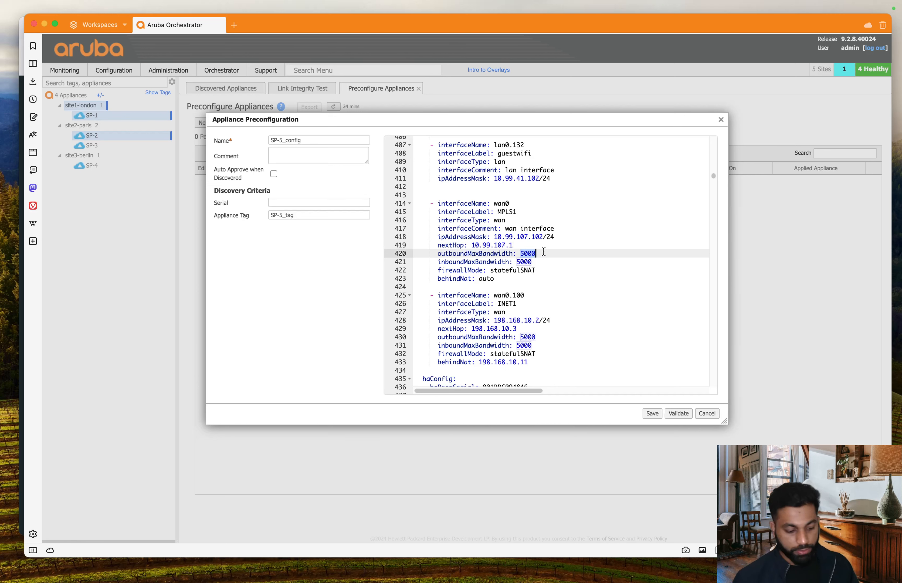
type("40")
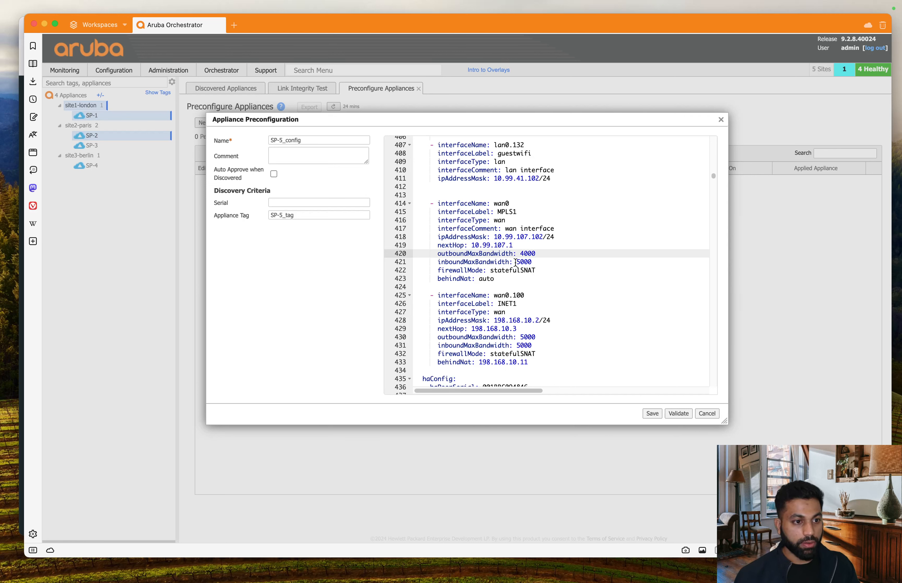
double_click(533, 261)
type("4000")
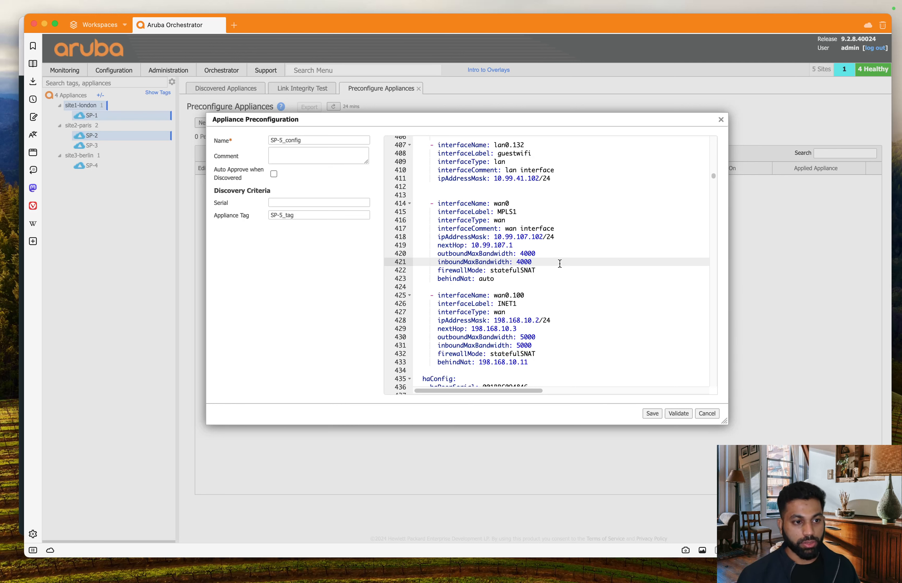
Step: Change wan0's firewallMode to All and clear the behindNat value auto
left_click(550, 270)
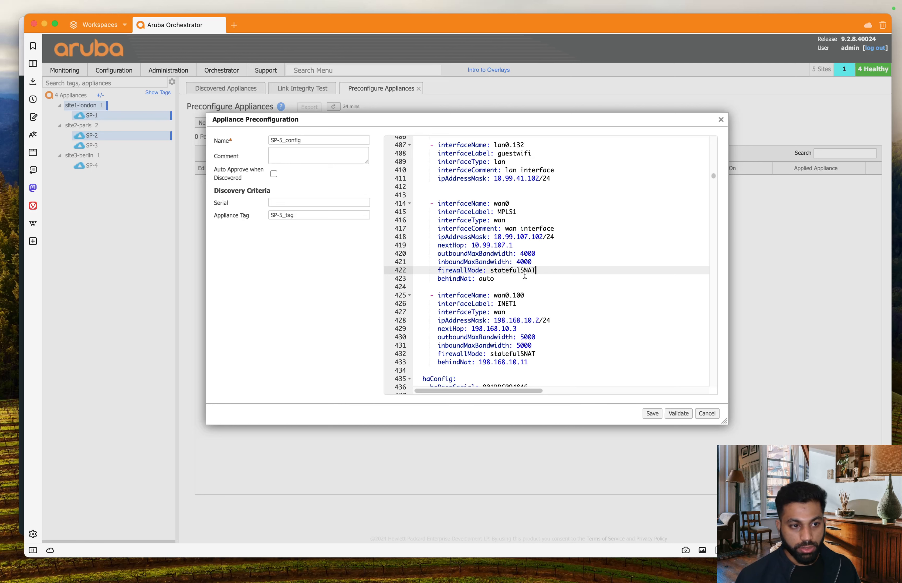
left_click_drag(490, 270, 564, 270)
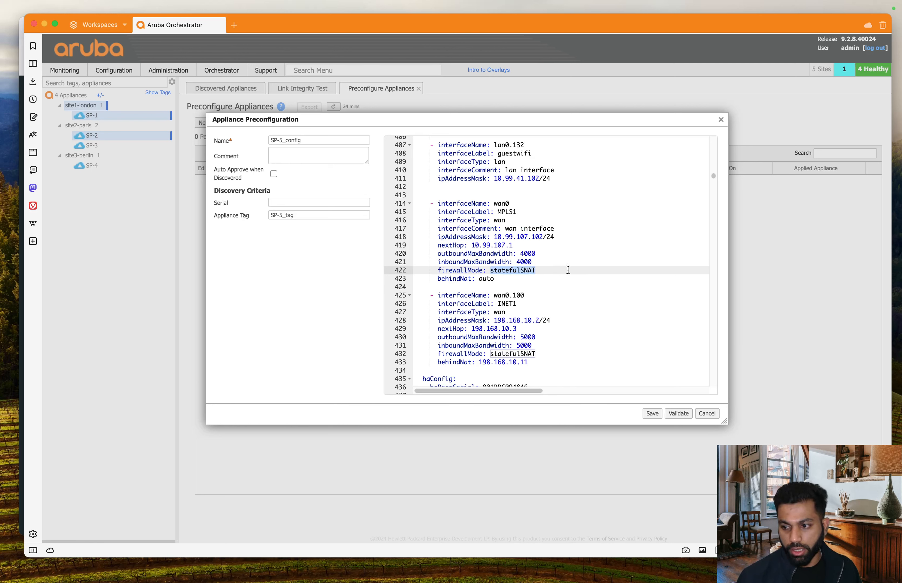
type("All")
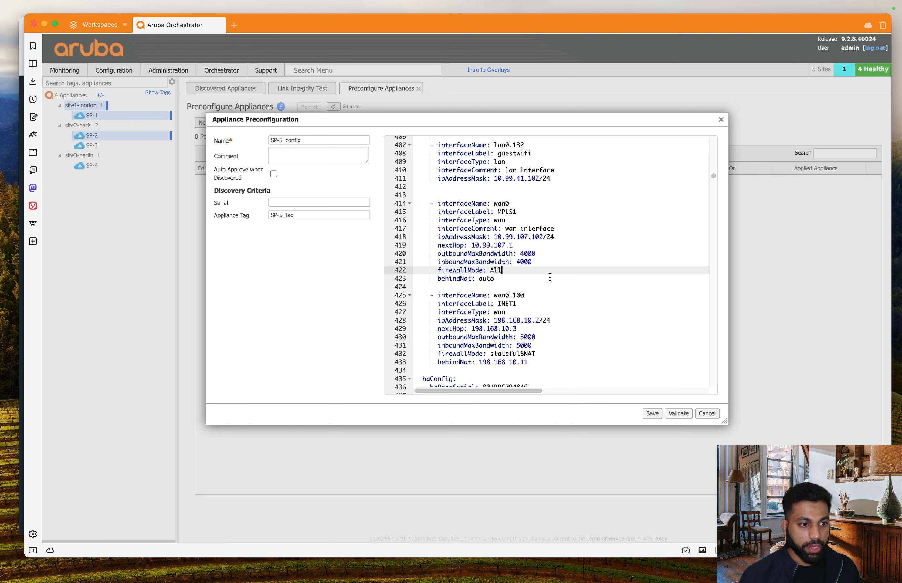
double_click(486, 279)
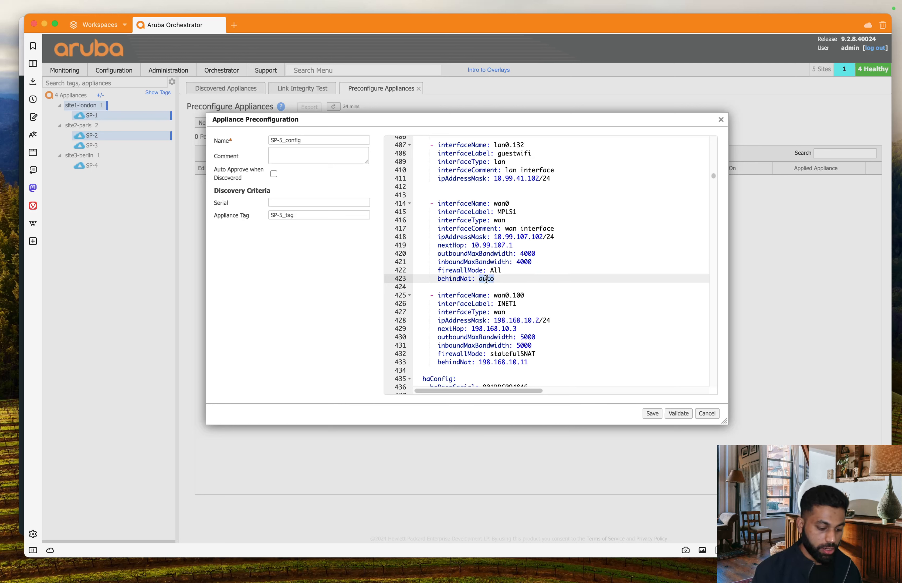
type("nn")
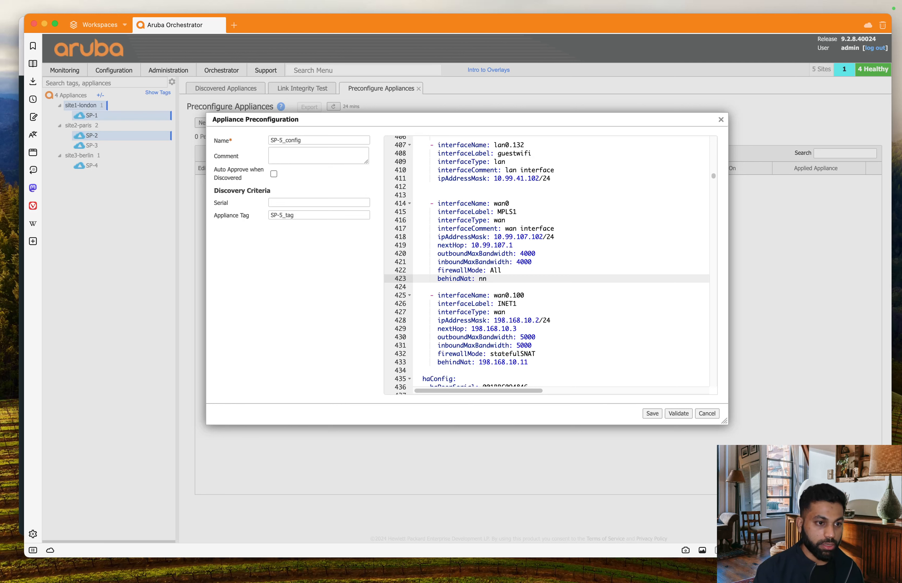
key("BackSpace")
key("BackSpace")
Step: Set behindNat to none and paste a copy of the wan0 block beneath it
type("none")
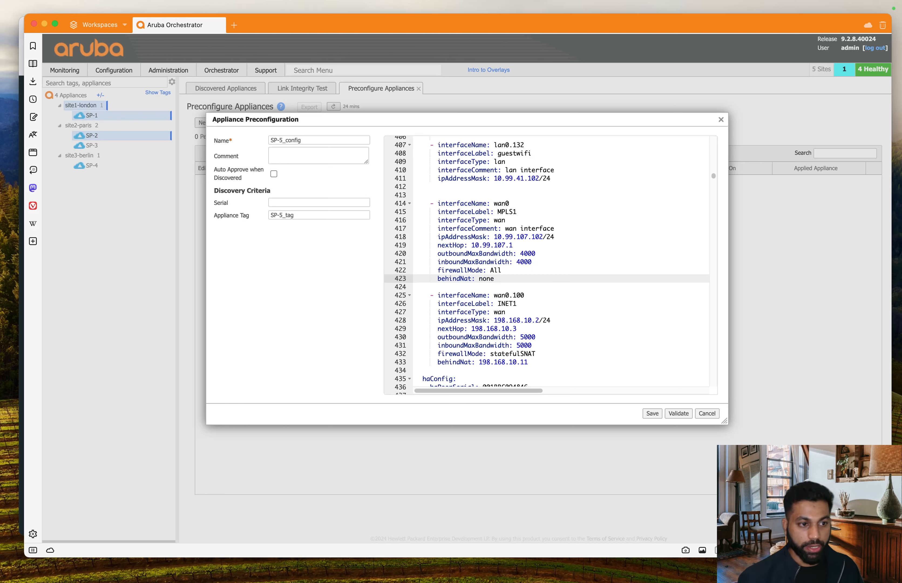
left_click_drag(499, 279, 430, 195)
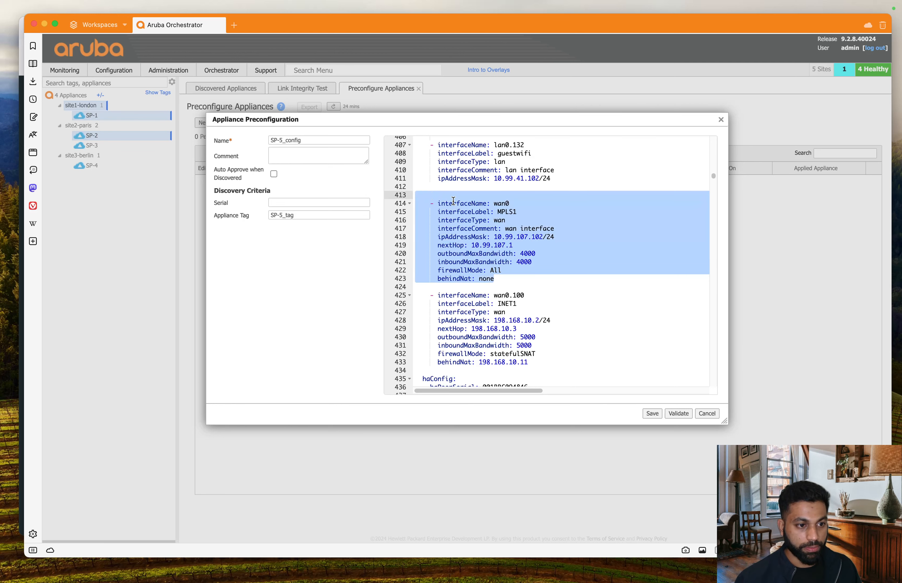
left_click_drag(495, 280, 415, 203)
key("super+c")
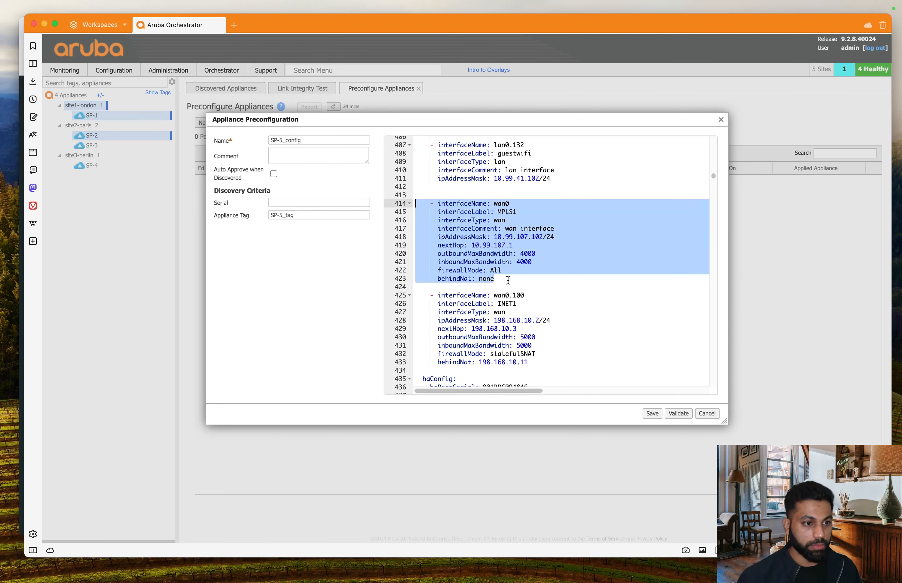
left_click(508, 280)
key("Return")
key("Return")
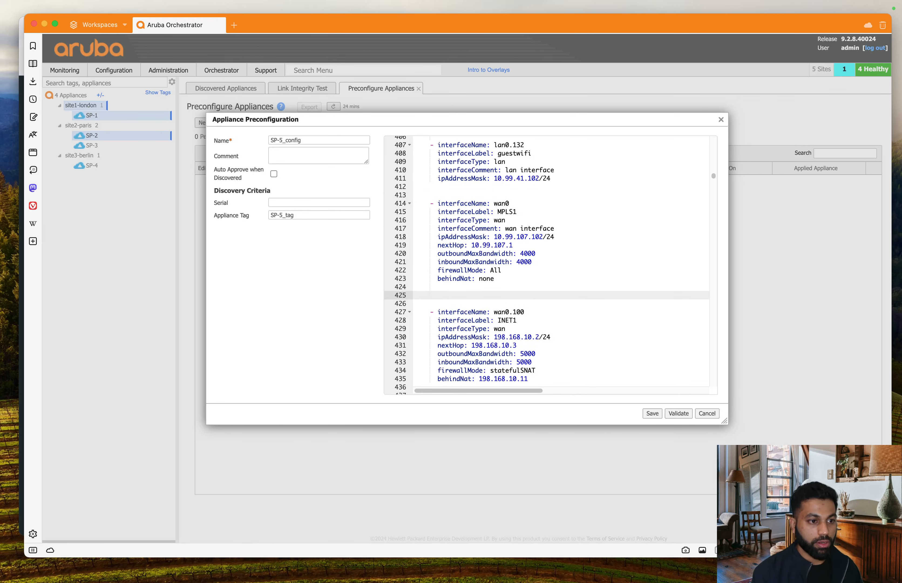
key("super+v")
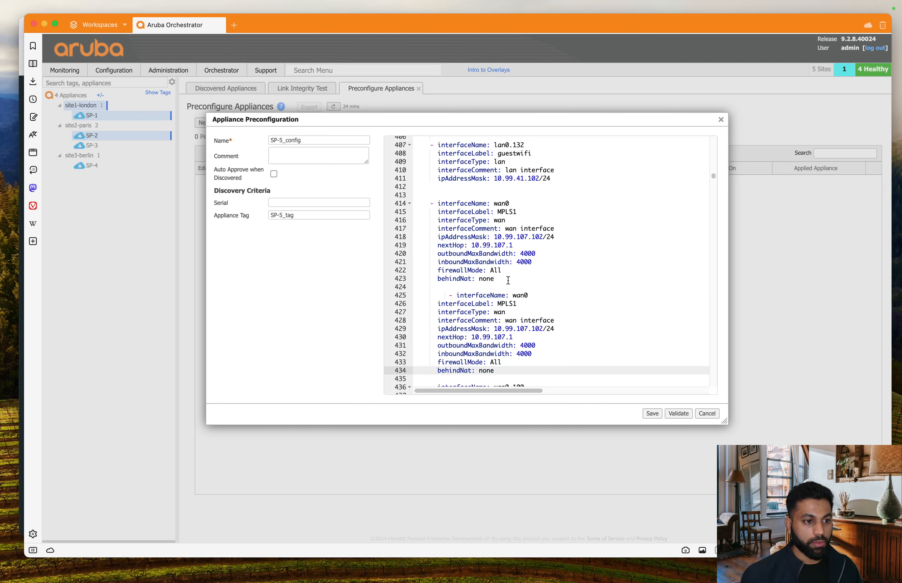
Step: Fix the copied block's indentation and rename it wan1 with label INET1
left_click(448, 295)
key("BackSpace")
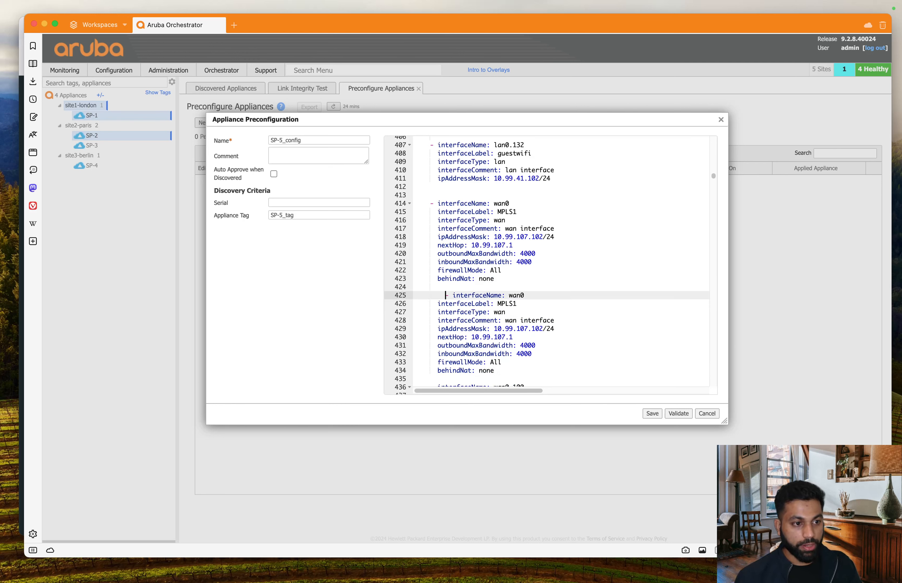
key("BackSpace")
key("BackSpace")
left_click(537, 289)
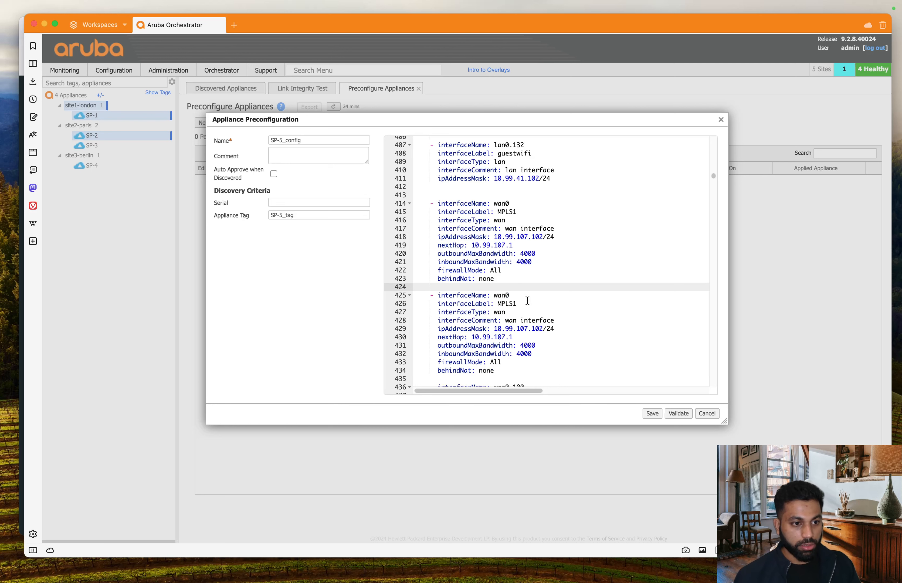
left_click(527, 296)
key("BackSpace")
type("1")
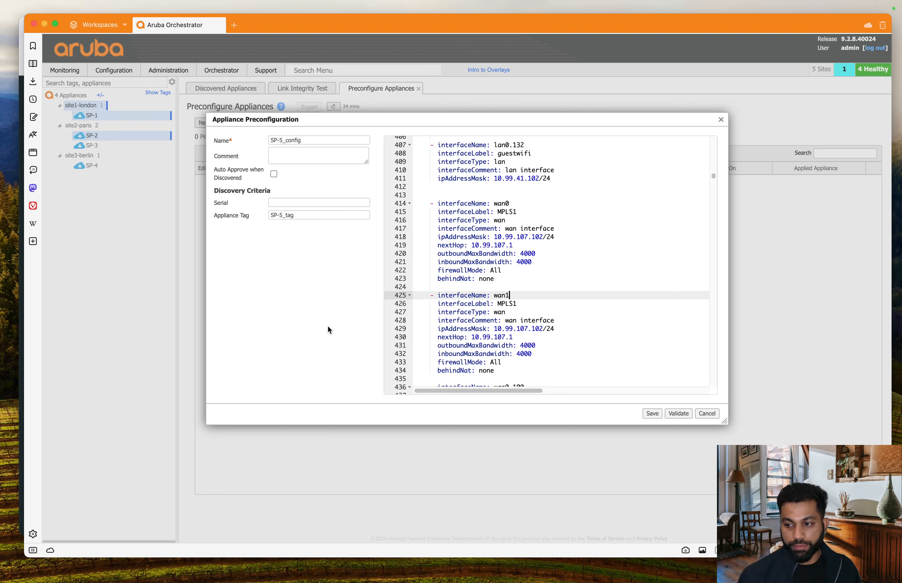
double_click(505, 304)
type("INET1")
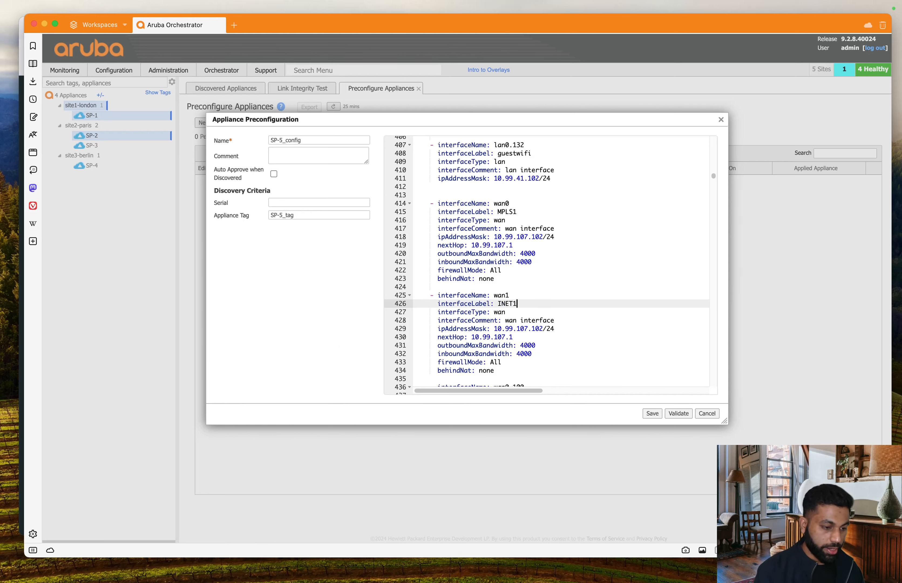
Step: Change wan1's address to 10.99.108.102/24 and next hop to 10.99.108.1
left_click(527, 328)
key("BackSpace")
type("8")
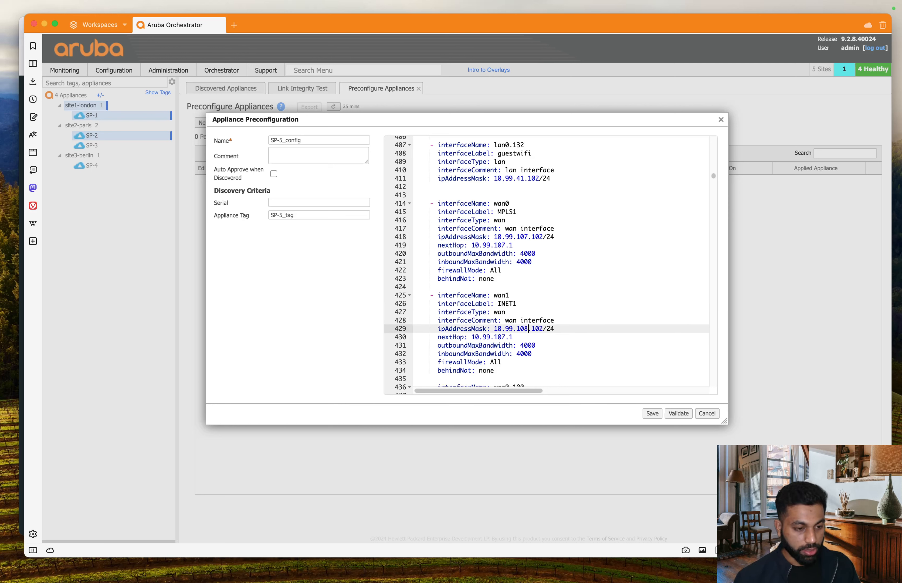
left_click(506, 336)
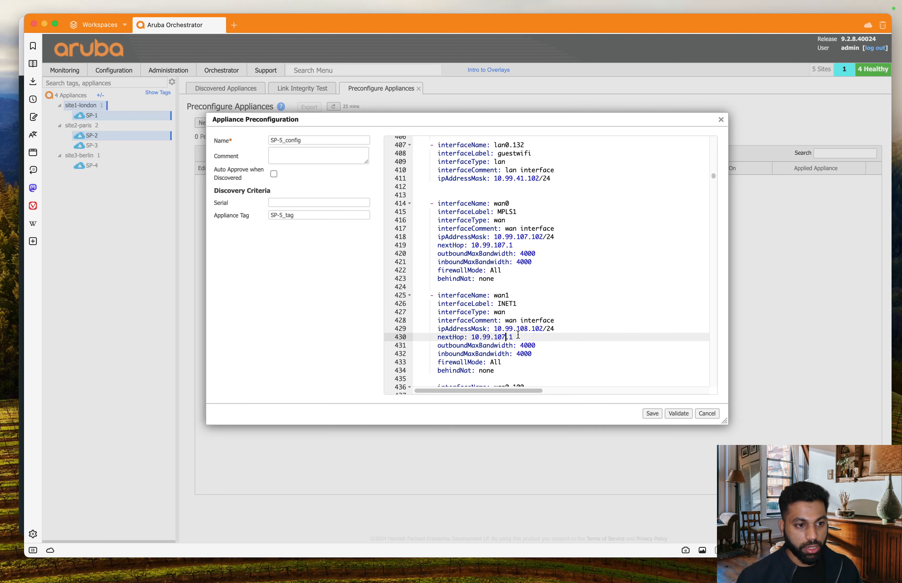
key("BackSpace")
type("8")
left_click(534, 345)
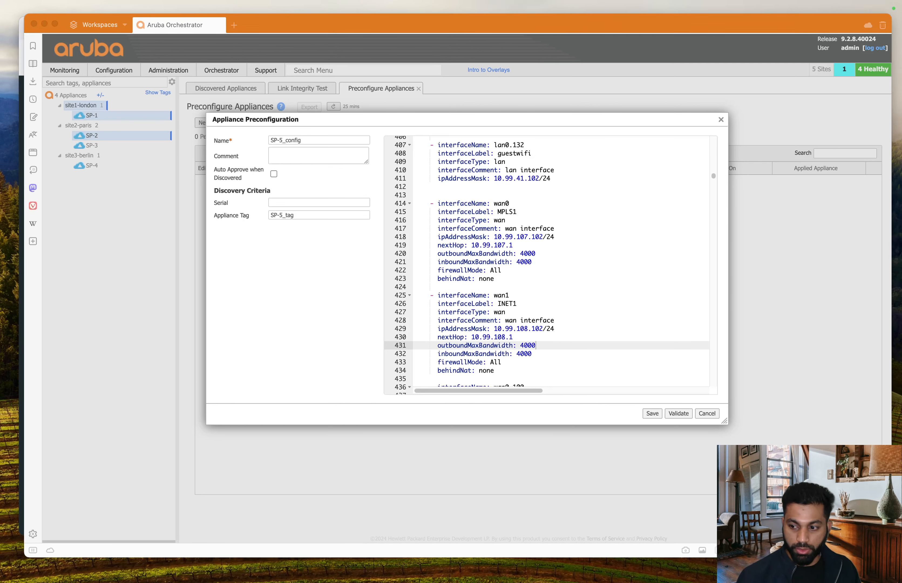
Step: Replace wan1's firewallMode All with statefulSNAT
left_click(555, 327)
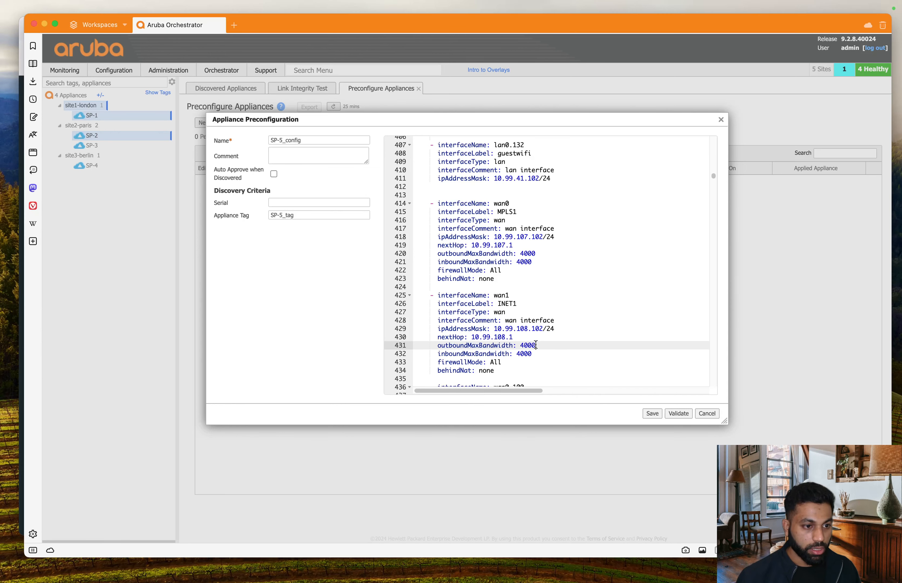
double_click(491, 363)
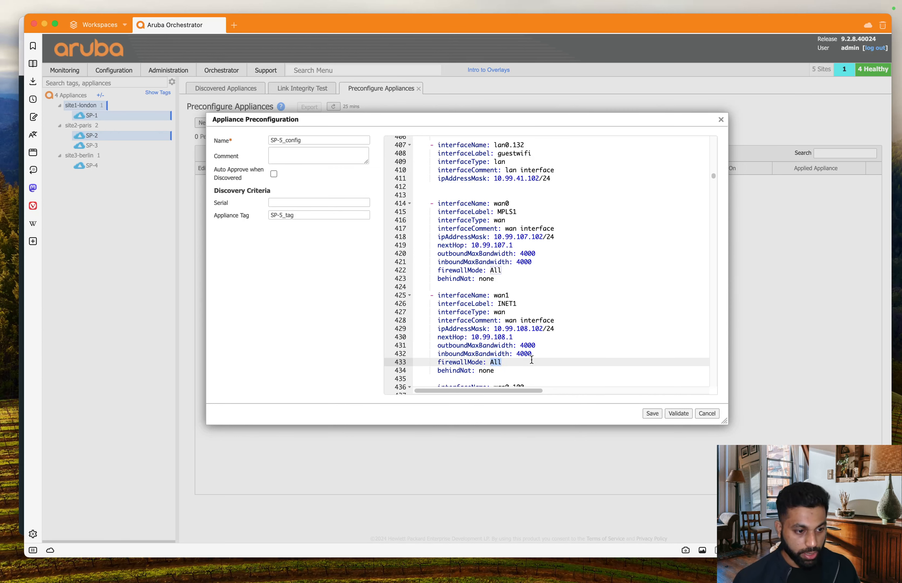
type("firewallMode: statefulSNAT")
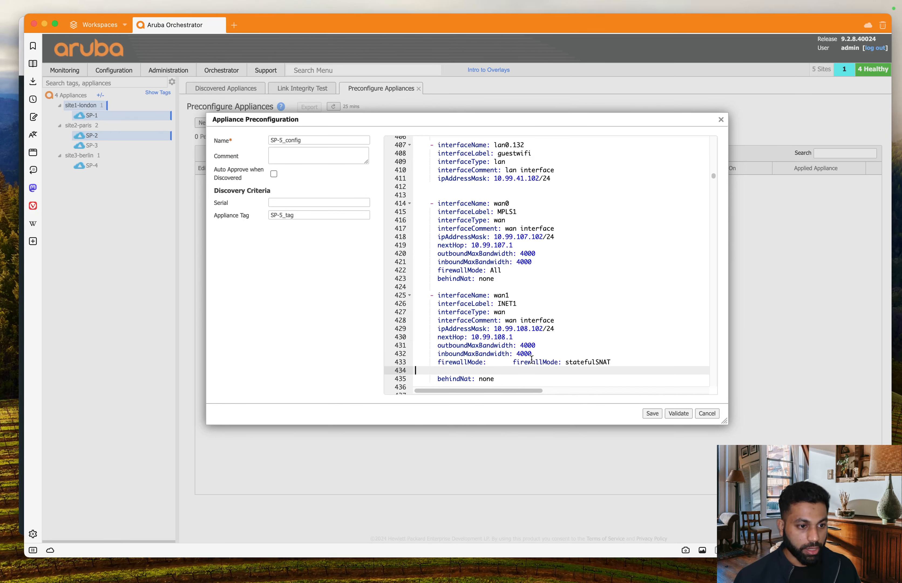
key("super+z")
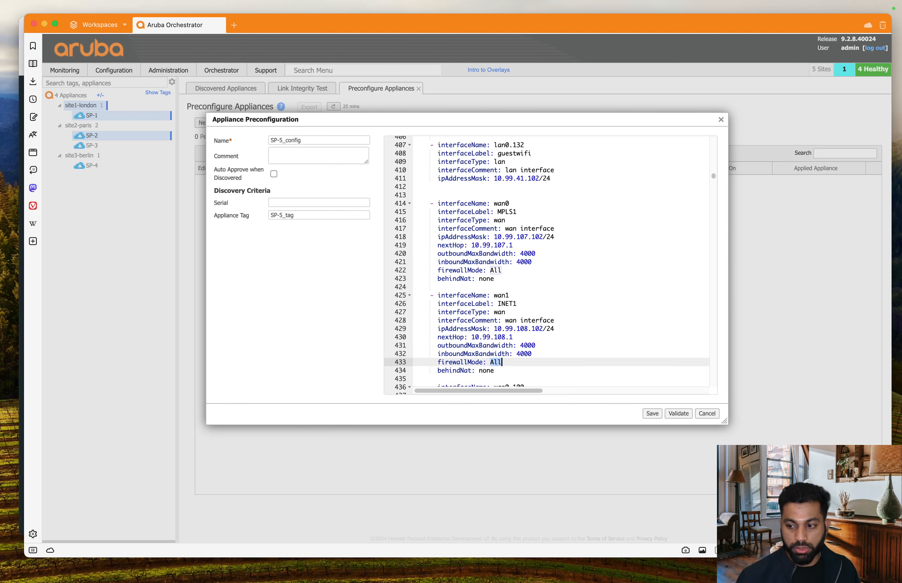
key("super+Tab")
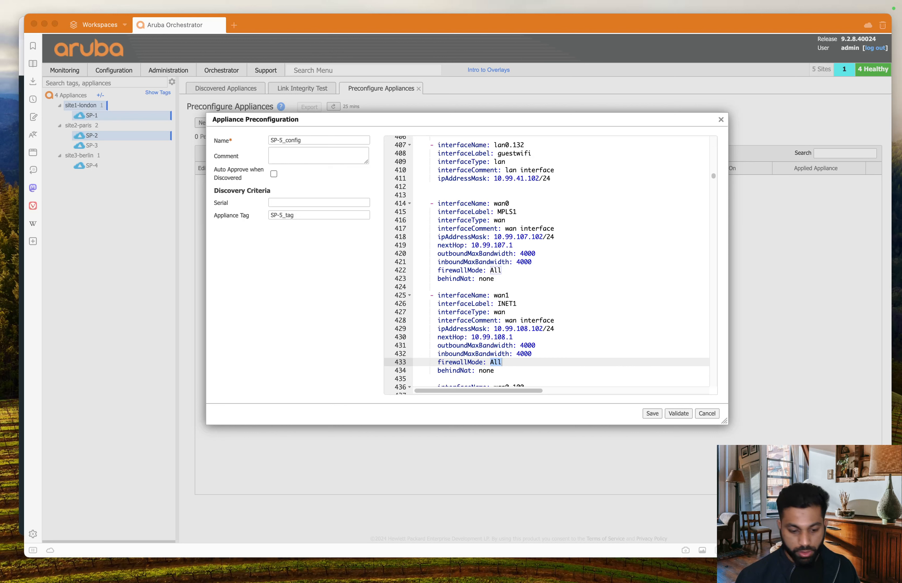
key("super+Tab")
left_click(514, 364)
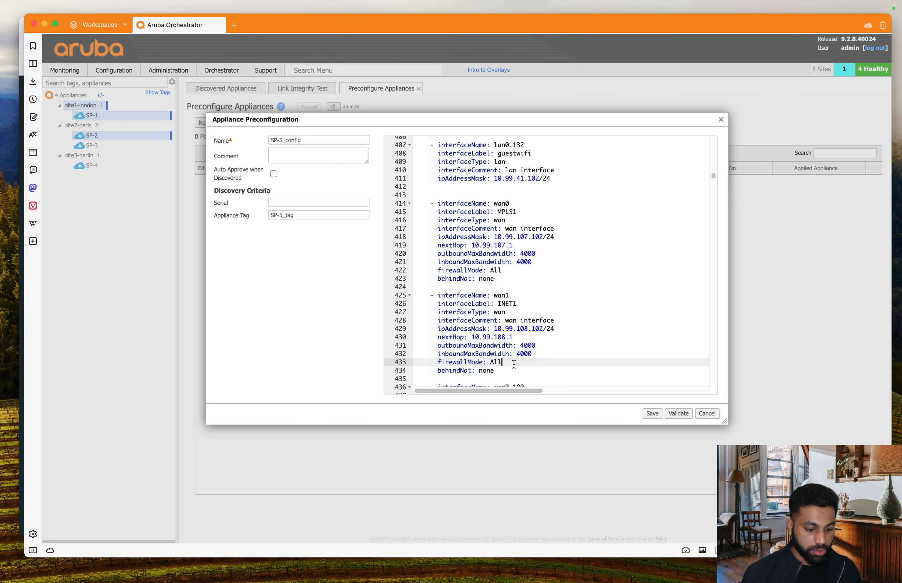
key("BackSpace")
key("BackSpace")
key("BackSpace")
type("statefulSNAT")
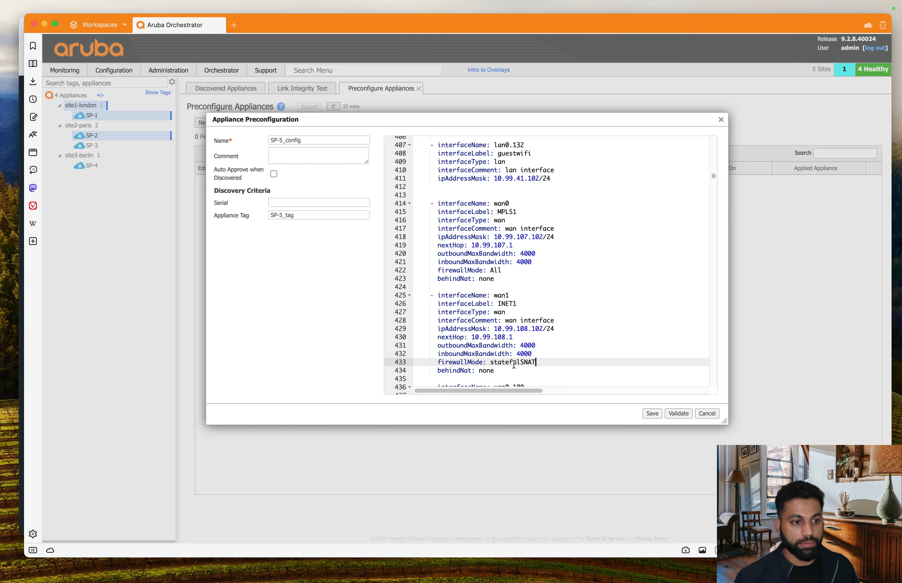
left_click(602, 370)
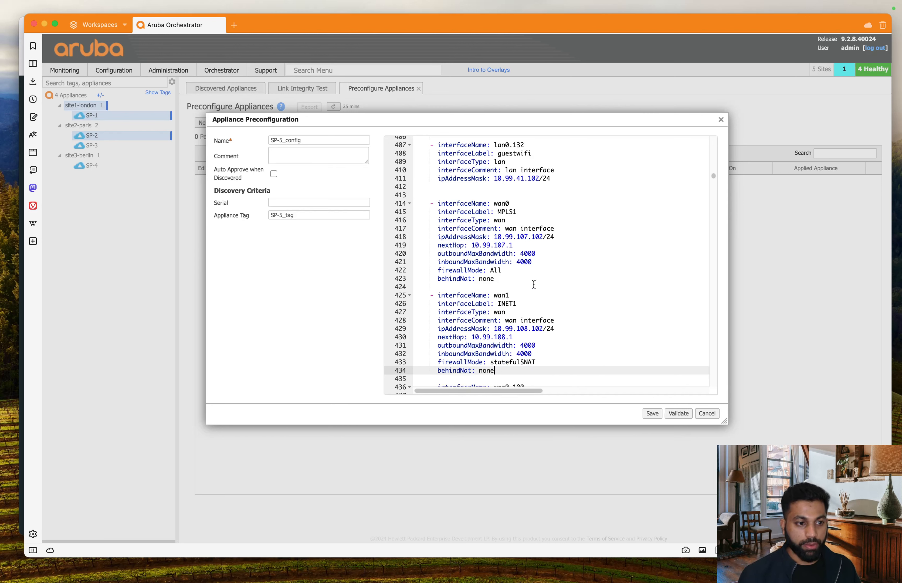
scroll(593, 258, "up", 5)
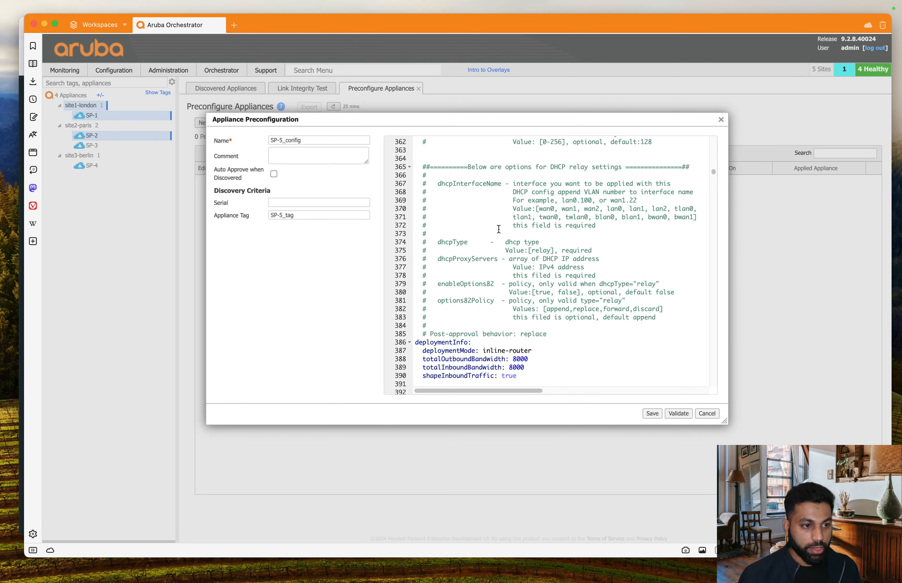
scroll(497, 243, "up", 5)
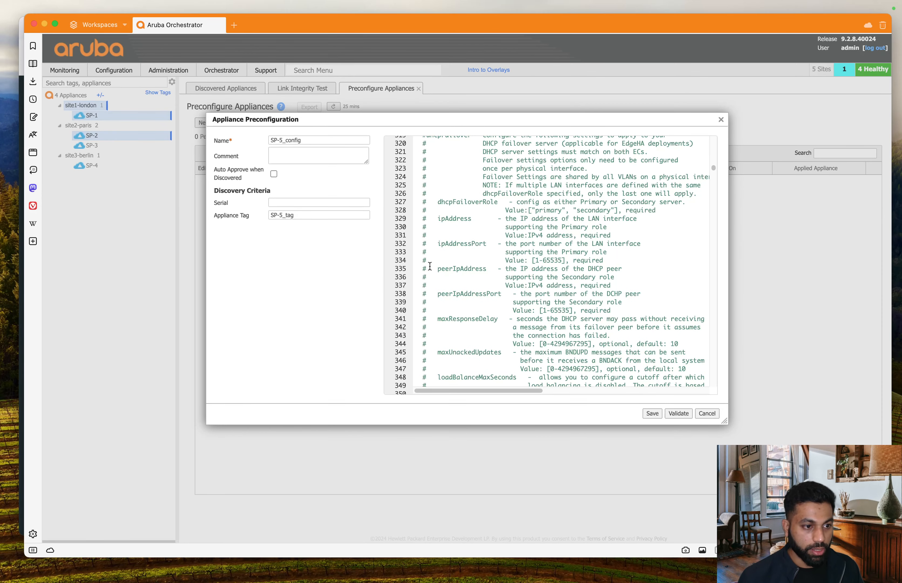
scroll(429, 266, "up", 3)
scroll(430, 266, "up", 5)
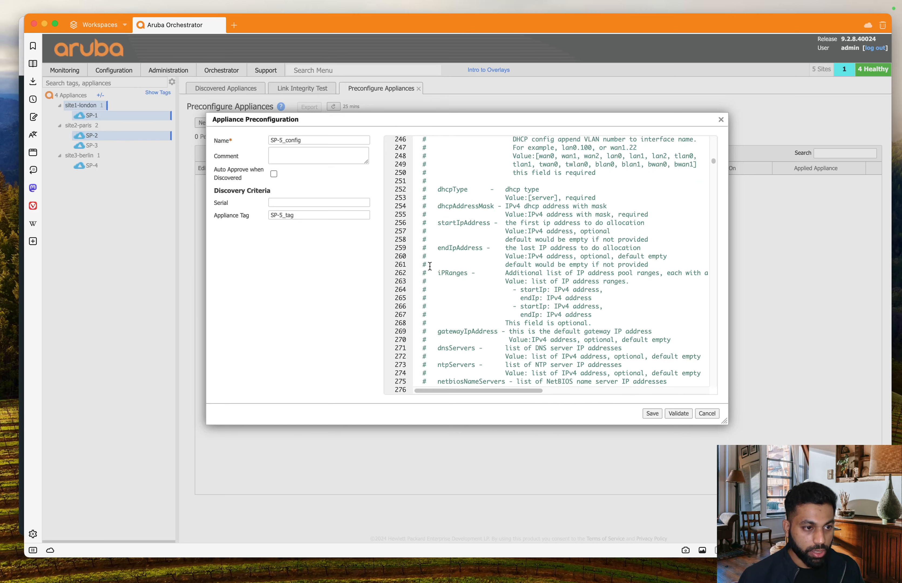
scroll(429, 265, "up", 3)
scroll(430, 266, "down", 20)
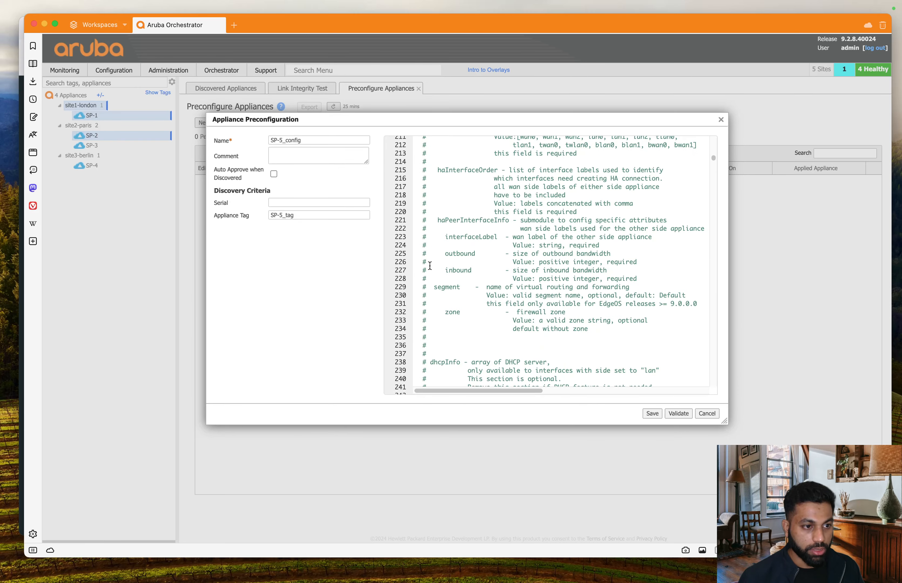
scroll(508, 235, "down", 5)
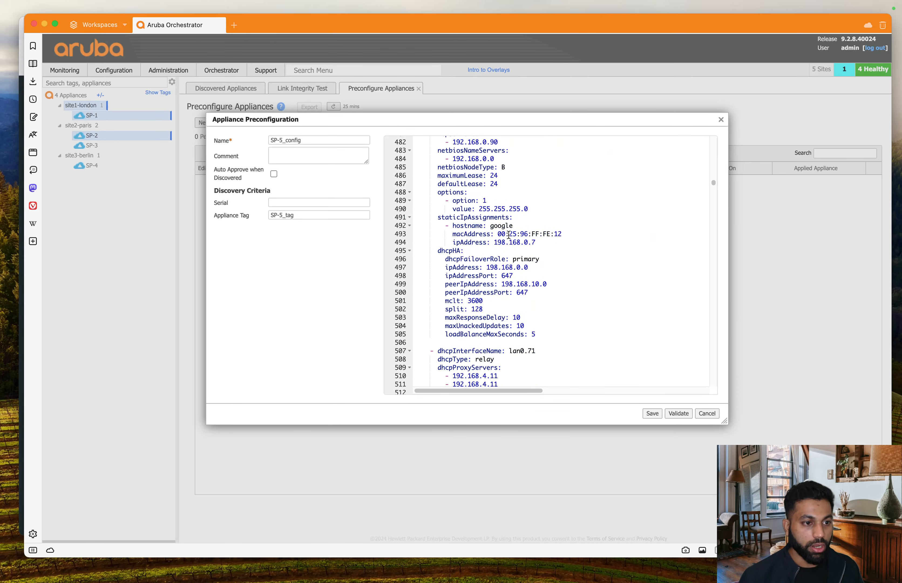
scroll(509, 235, "up", 4)
scroll(508, 235, "down", 8)
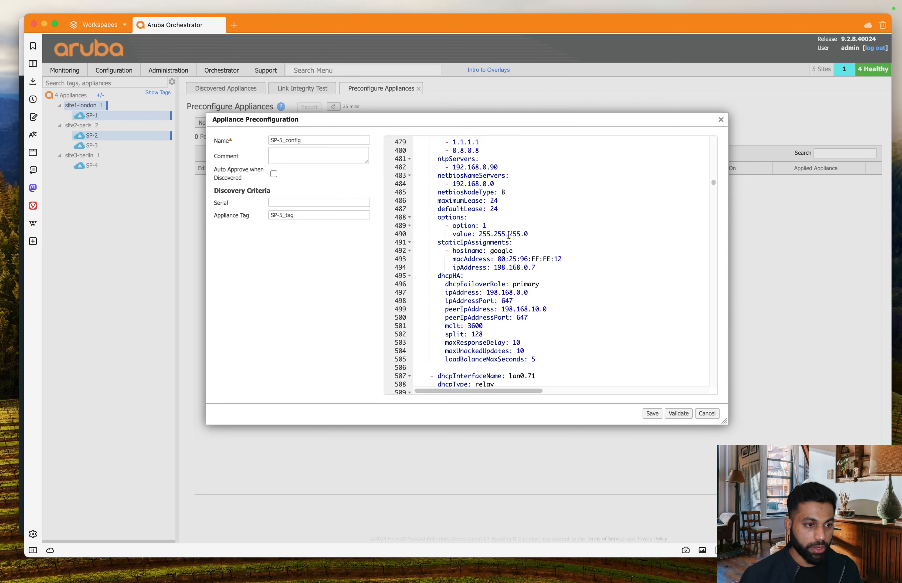
scroll(509, 235, "up", 11)
scroll(509, 234, "up", 2)
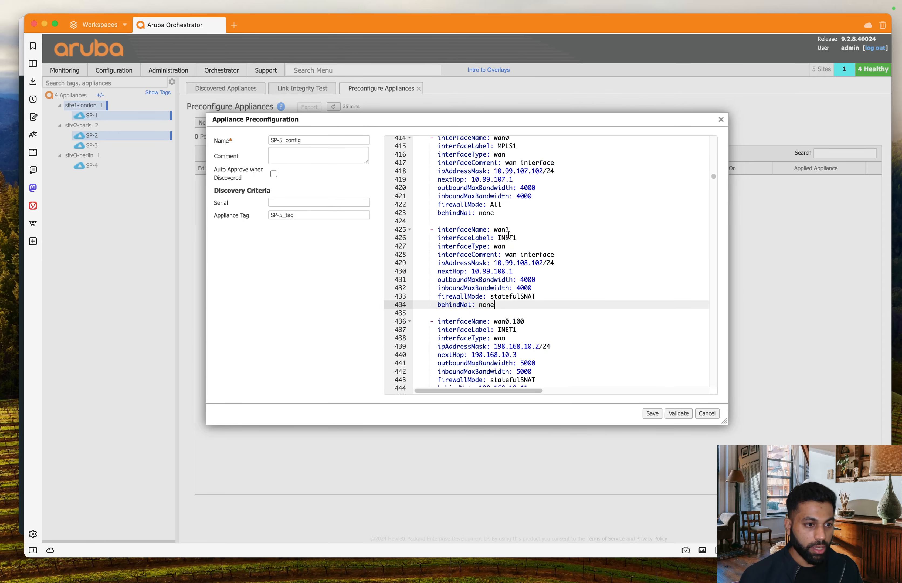
scroll(509, 235, "down", 7)
scroll(509, 235, "up", 6)
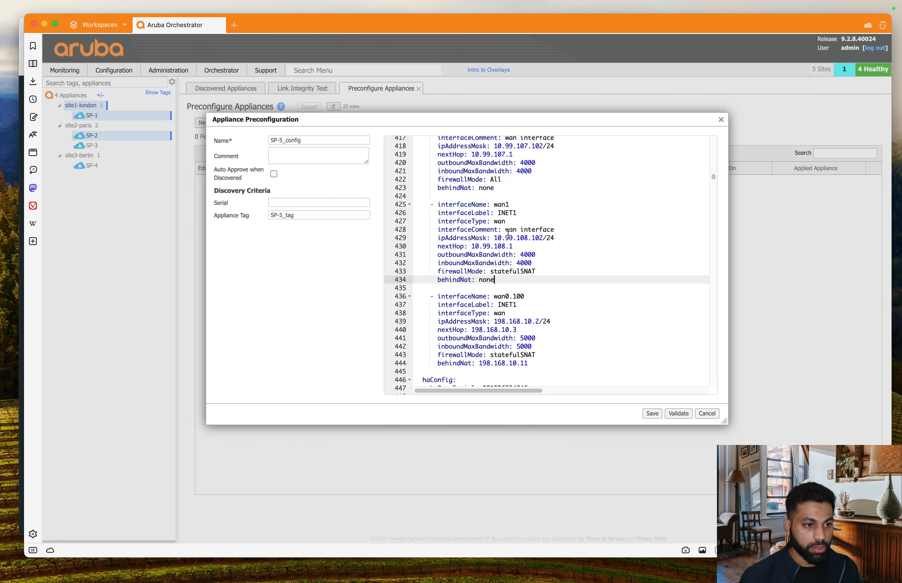
Step: Delete the wan0.100 interface block and the haConfig and dhcpInfo sections
left_click_drag(430, 296, 593, 369)
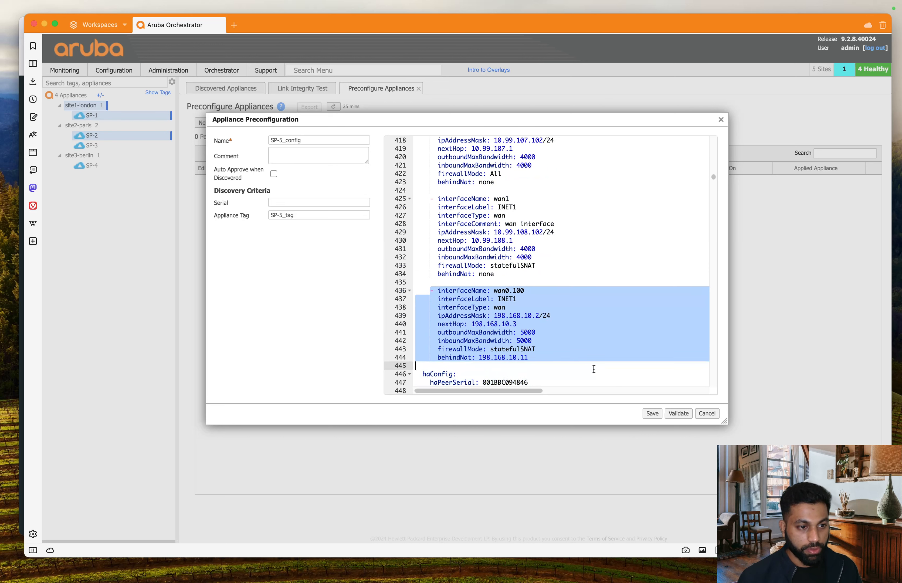
key("BackSpace")
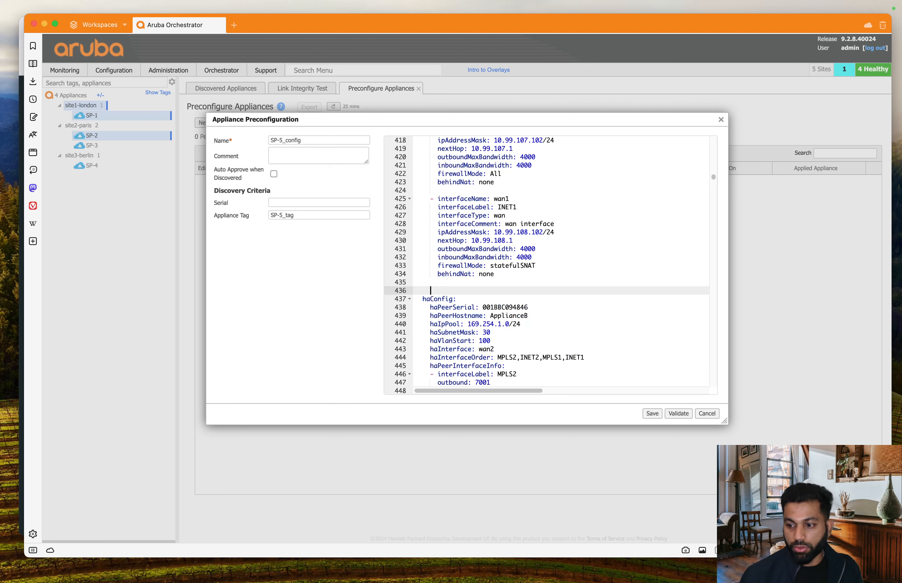
left_click_drag(422, 300, 514, 373)
scroll(544, 313, "down", 10)
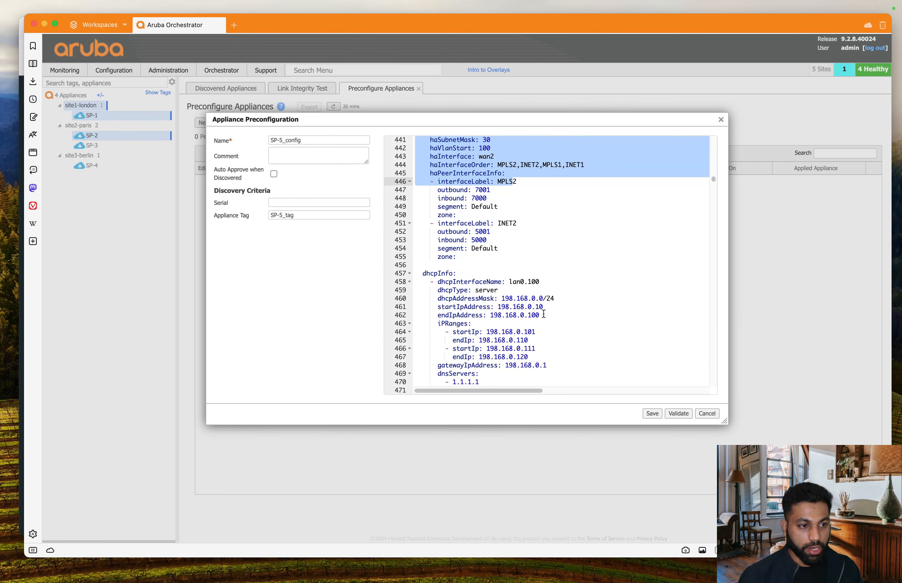
scroll(544, 313, "down", 4)
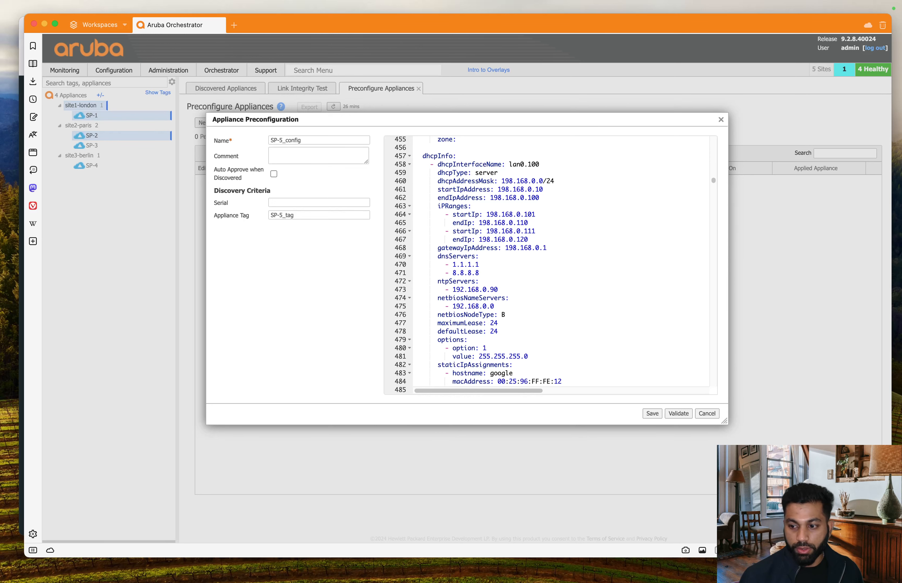
scroll(473, 314, "down", 11)
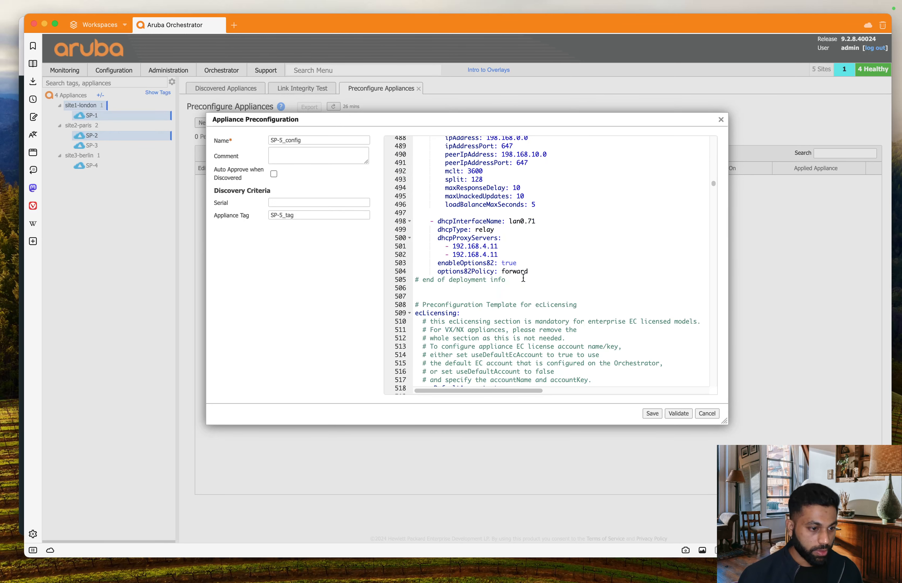
left_click(537, 271, "shift")
key("BackSpace")
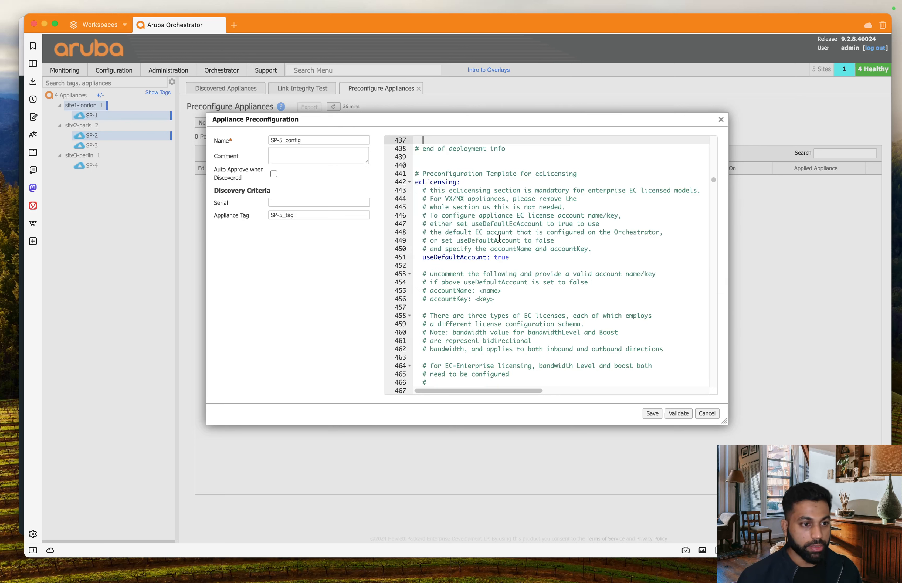
Step: Highlight the useDefaultAccount line that follows the removed sections
left_click(510, 266)
left_click_drag(520, 257, 396, 257)
scroll(635, 212, "down", 5)
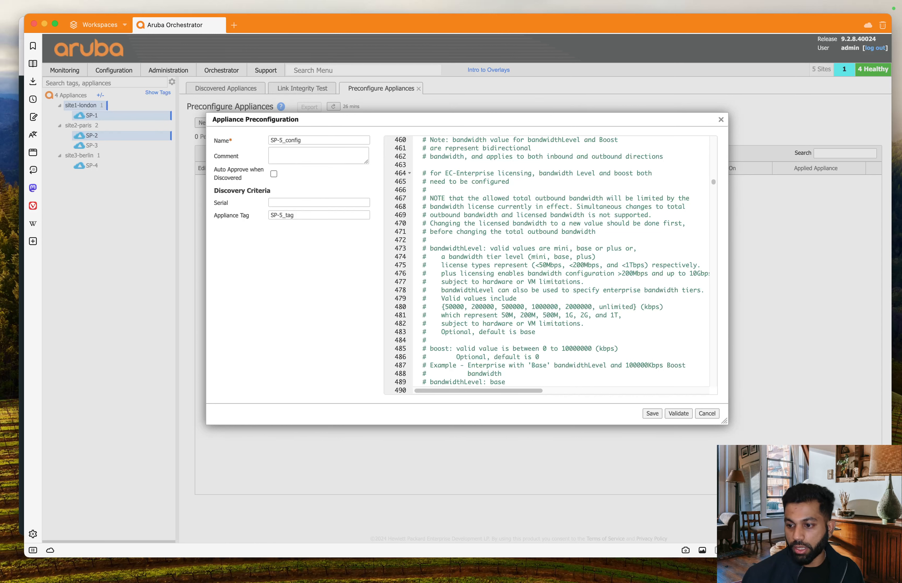
Step: Change bandwidthLevel from base to unlimited
scroll(576, 297, "down", 5)
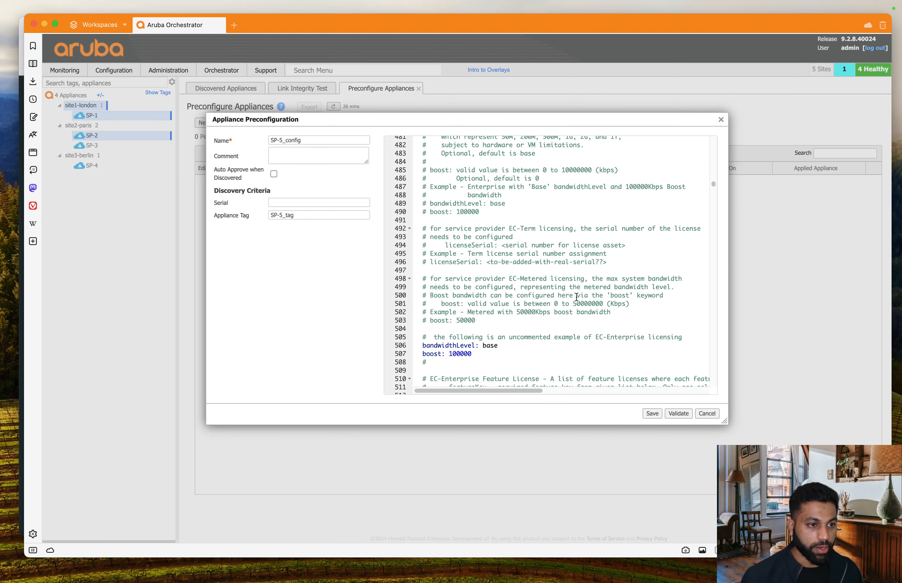
double_click(493, 345)
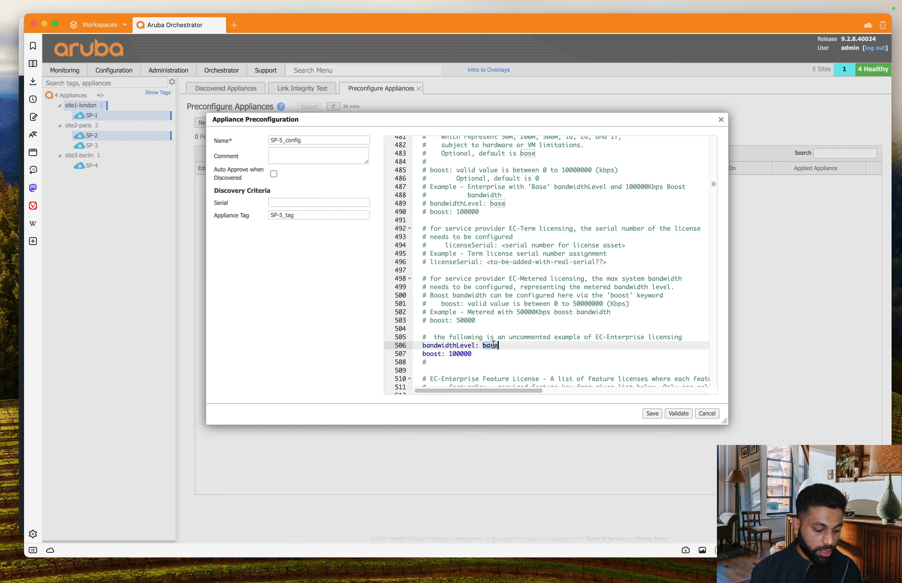
type("unlimi")
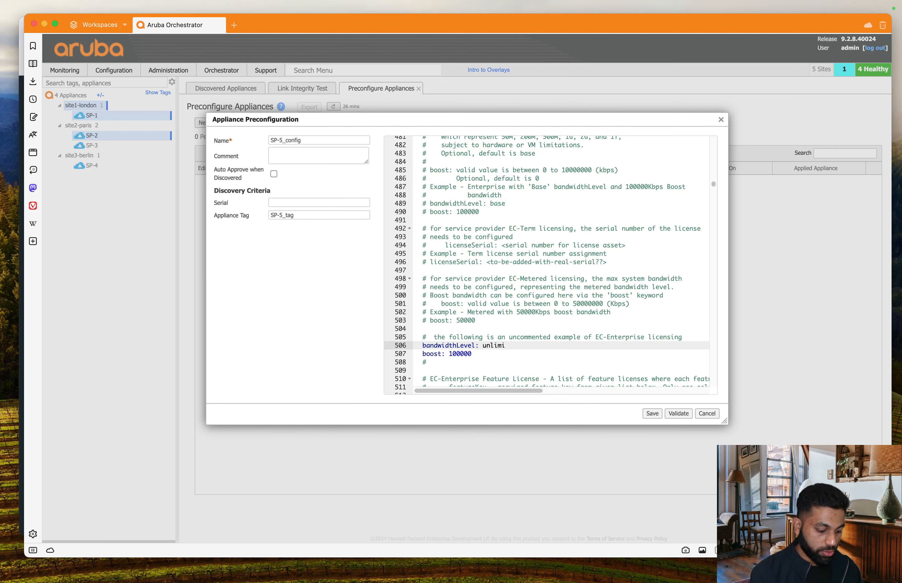
type("y")
key("BackSpace")
type("ted")
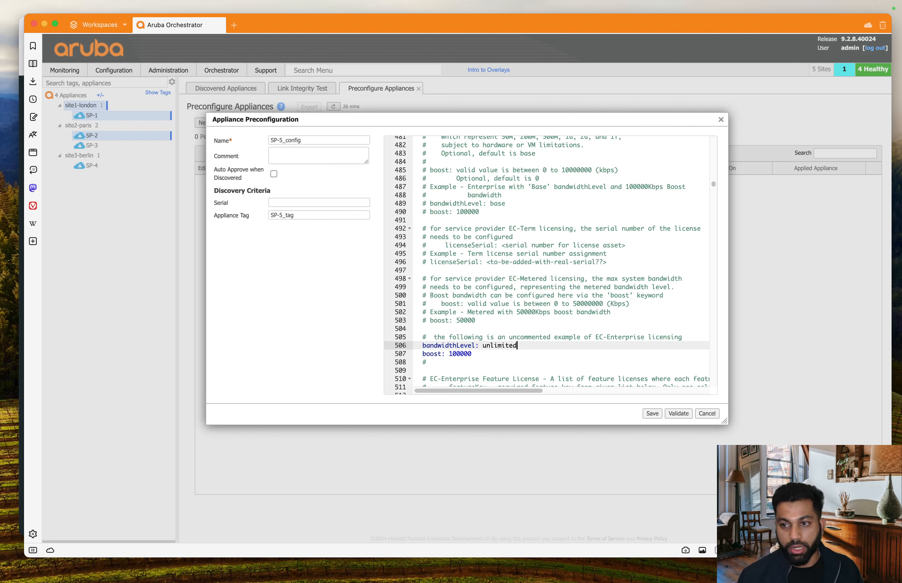
left_click(551, 279)
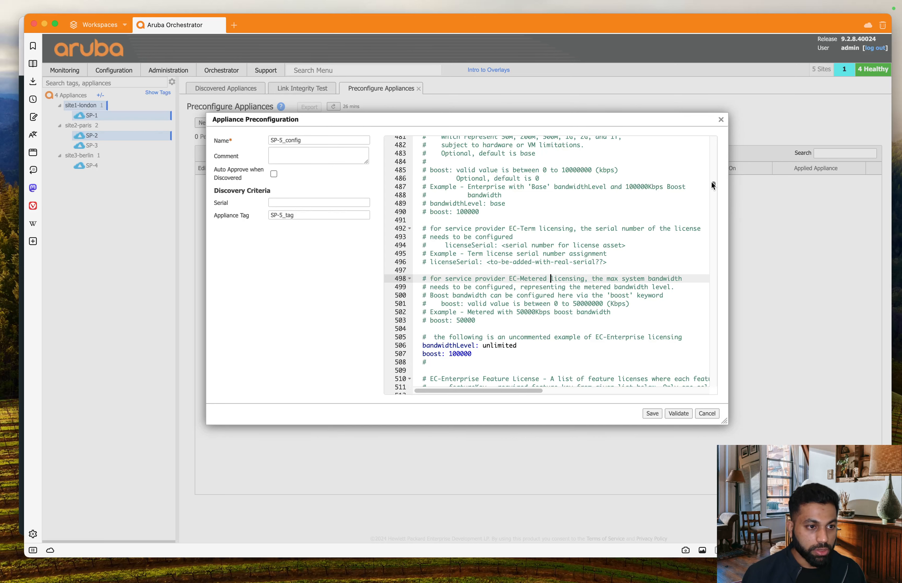
left_click_drag(712, 182, 714, 179)
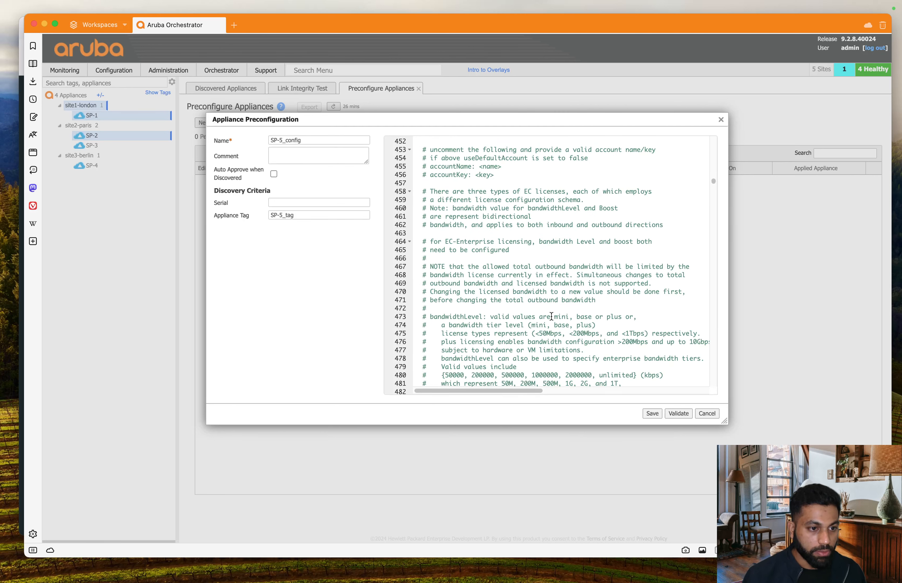
Step: Review the valid levels mini, base, plus and bandwidth values like 200000, 500000, unlimited
left_click_drag(554, 316, 637, 316)
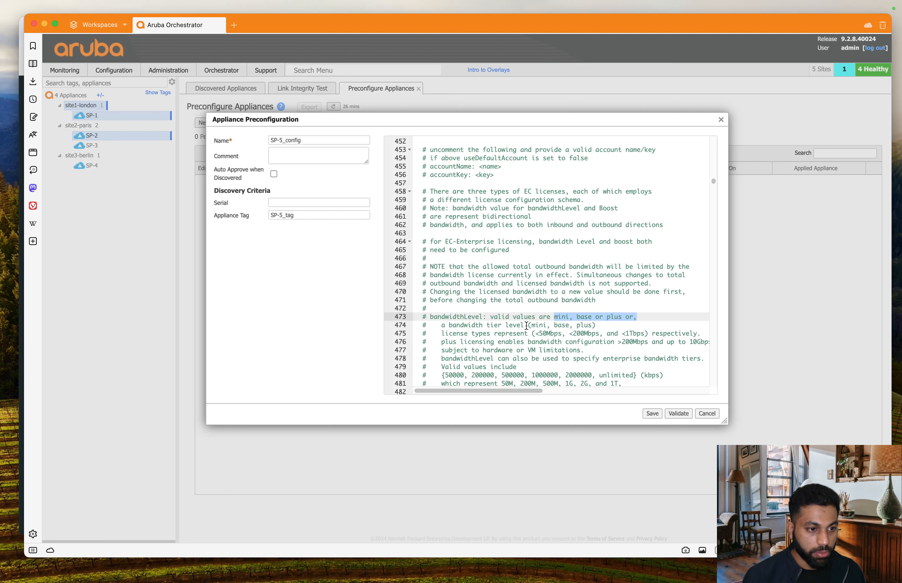
left_click_drag(489, 325, 611, 325)
left_click(601, 353)
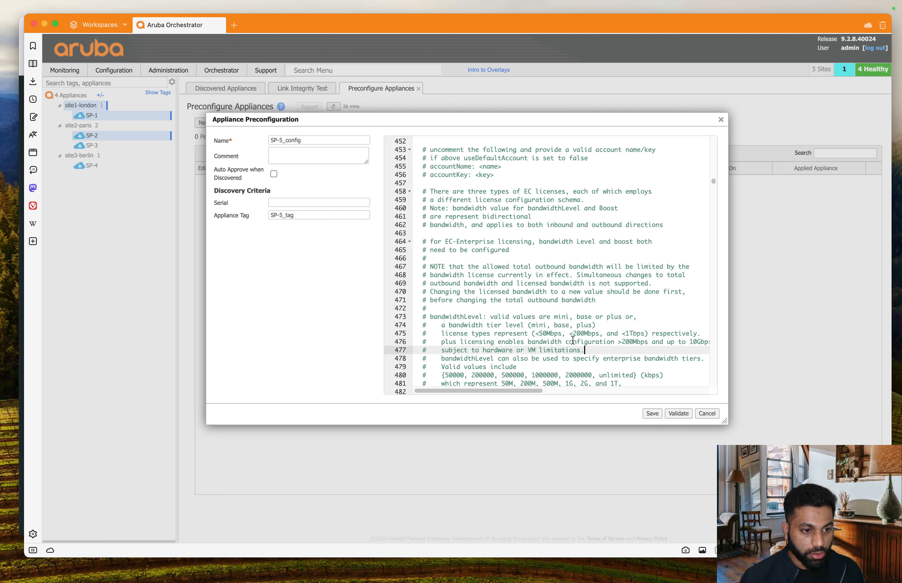
left_click_drag(532, 333, 672, 332)
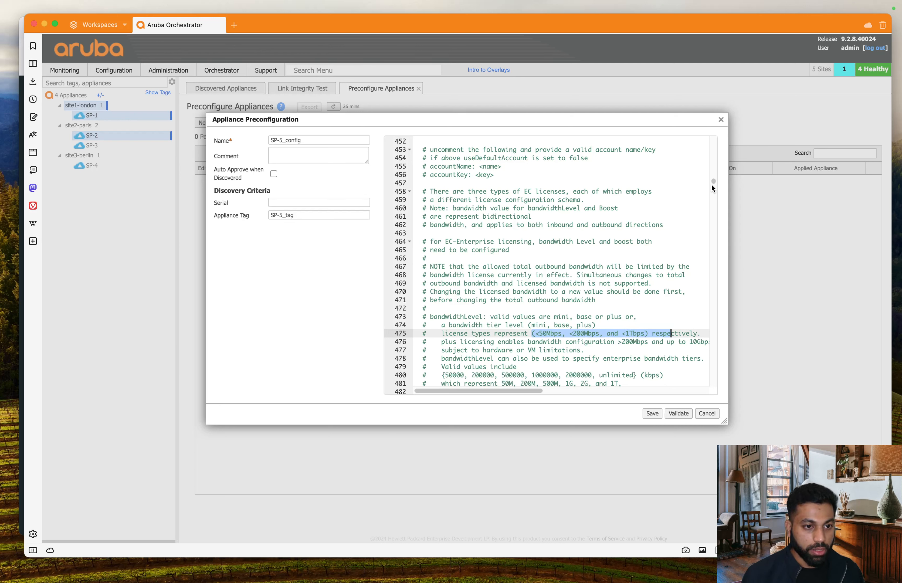
scroll(713, 181, "down", 2)
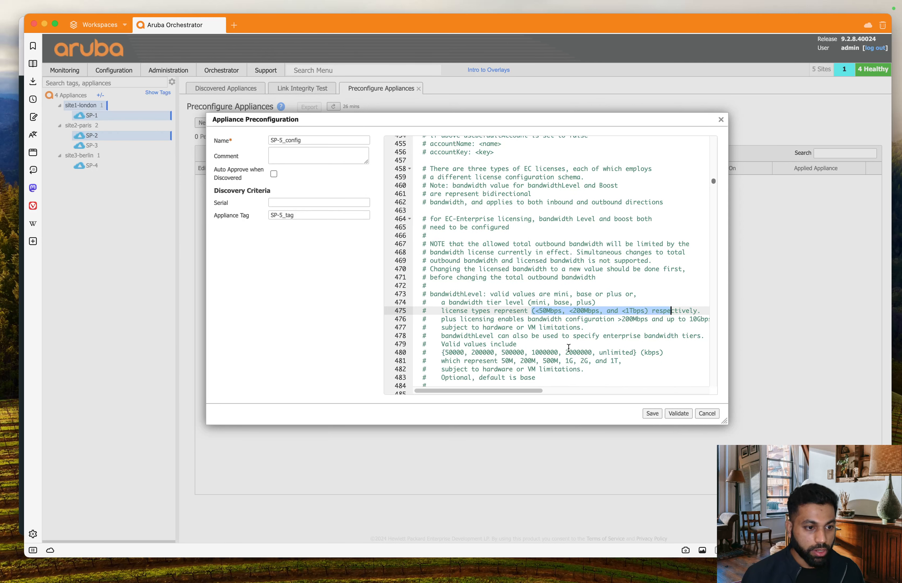
left_click_drag(622, 361, 442, 353)
left_click(494, 353)
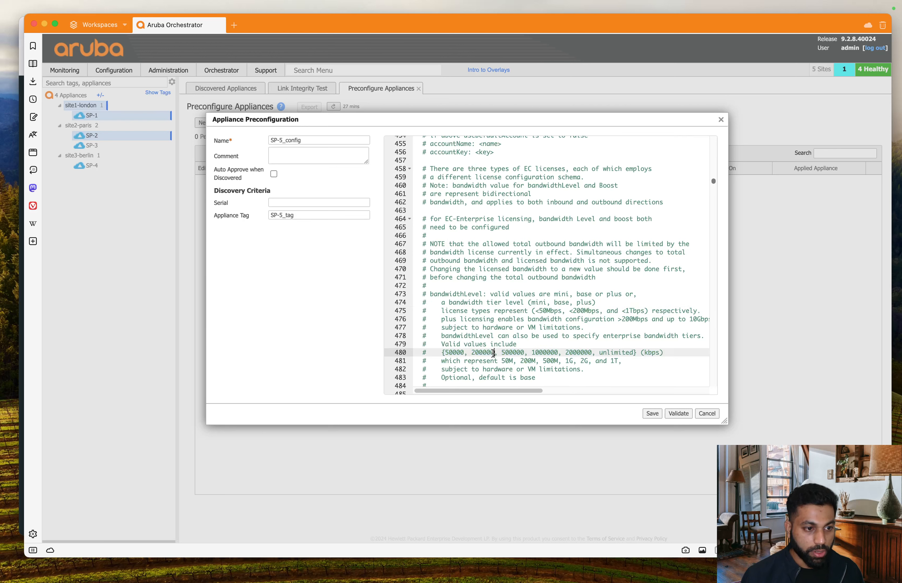
double_click(518, 354)
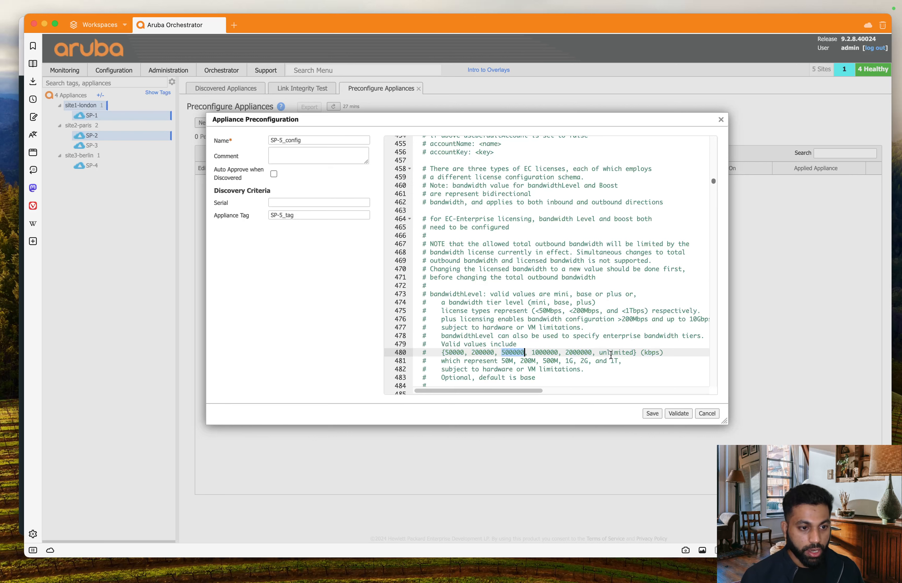
double_click(612, 353)
scroll(613, 343, "down", 5)
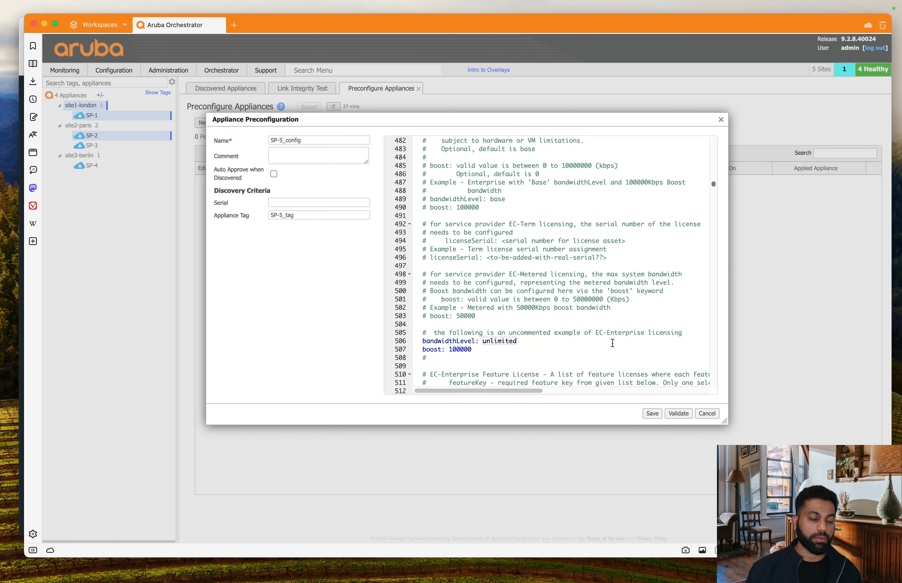
Step: Change the boost value from 100000 to 8000
scroll(613, 343, "down", 4)
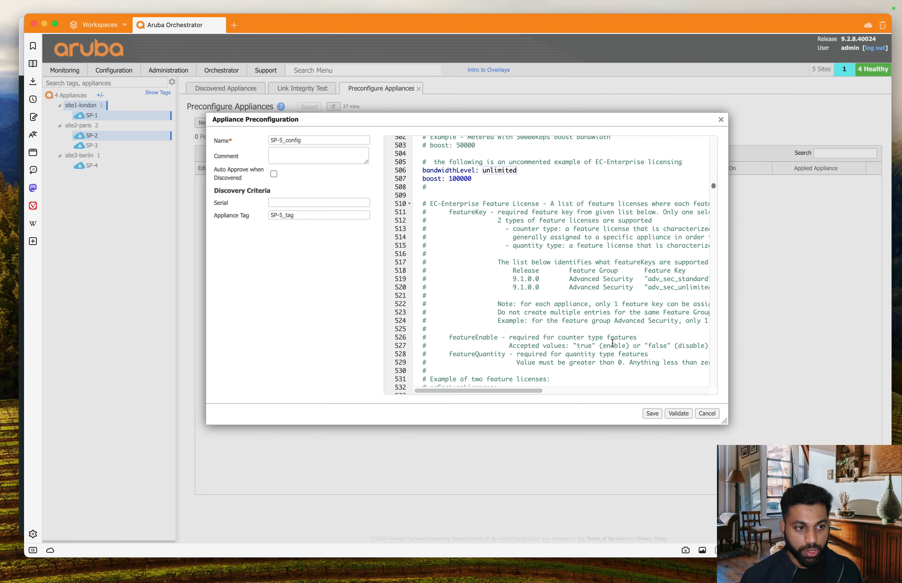
double_click(457, 179)
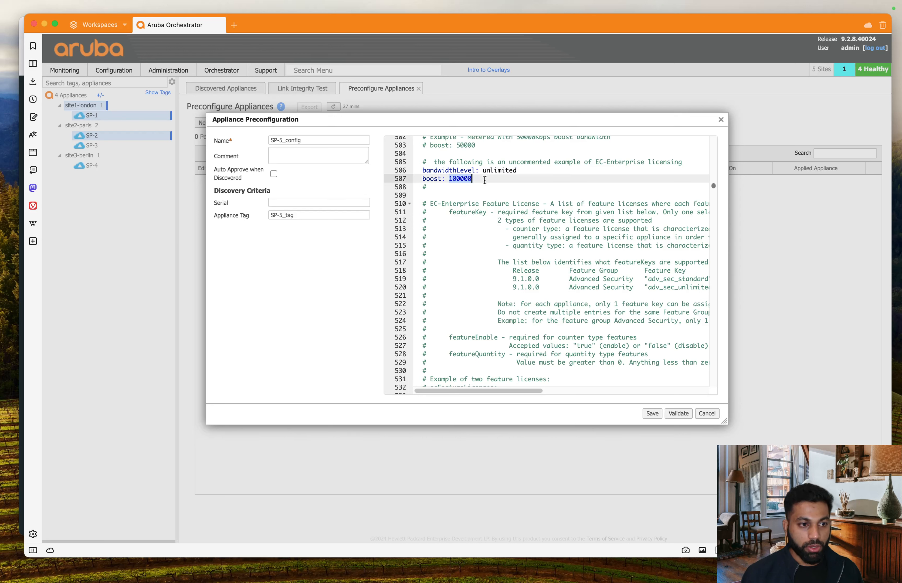
type("800")
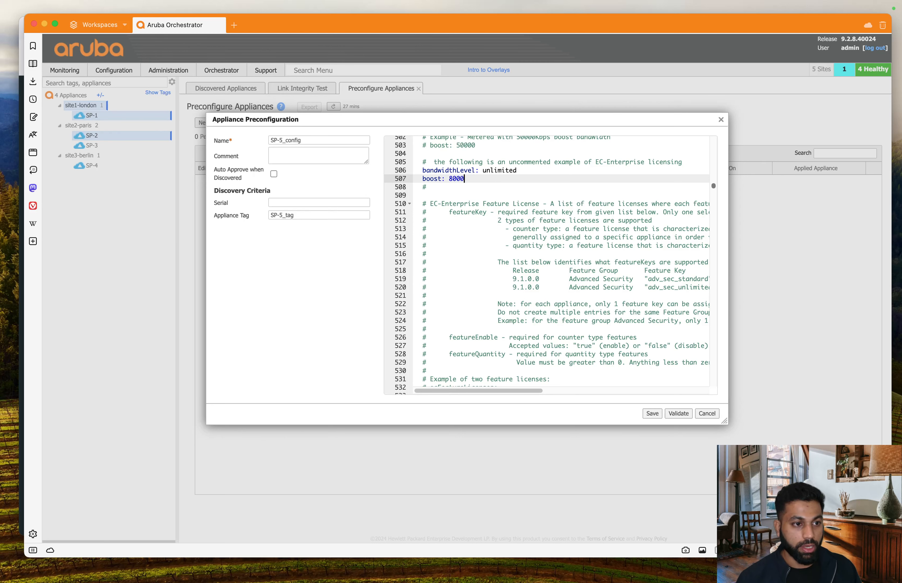
left_click(529, 228)
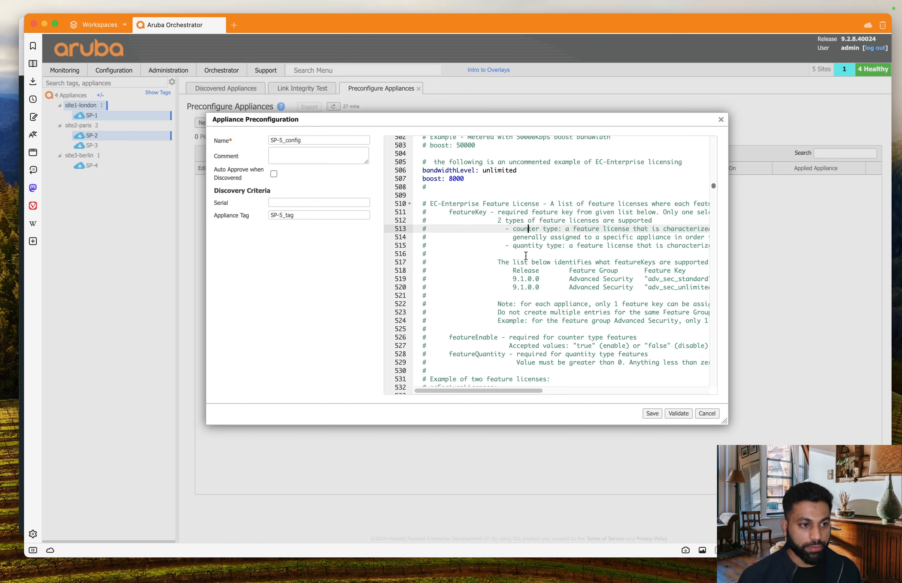
left_click(526, 254)
scroll(535, 239, "down", 5)
scroll(538, 238, "down", 5)
scroll(538, 237, "up", 10)
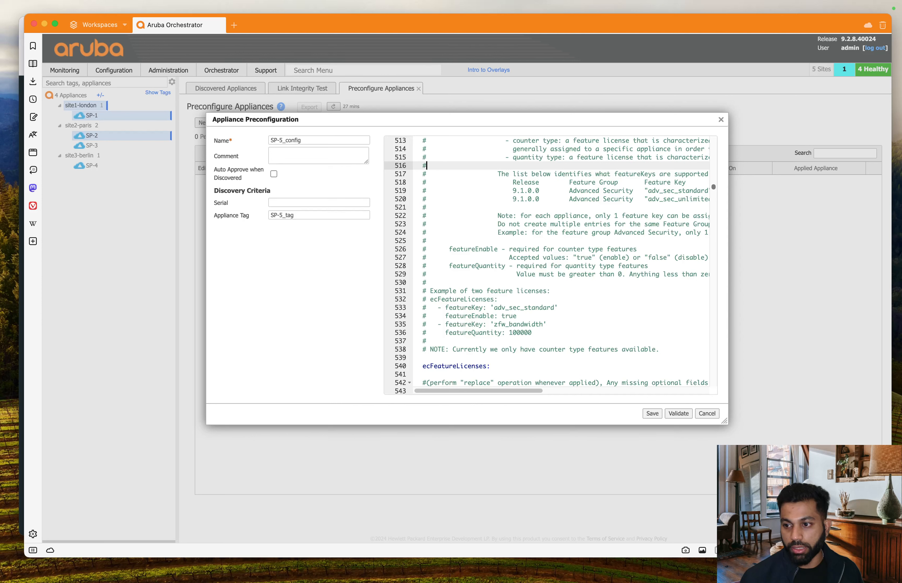
Step: Remove the empty ecFeatureLicenses: line
left_click(481, 358)
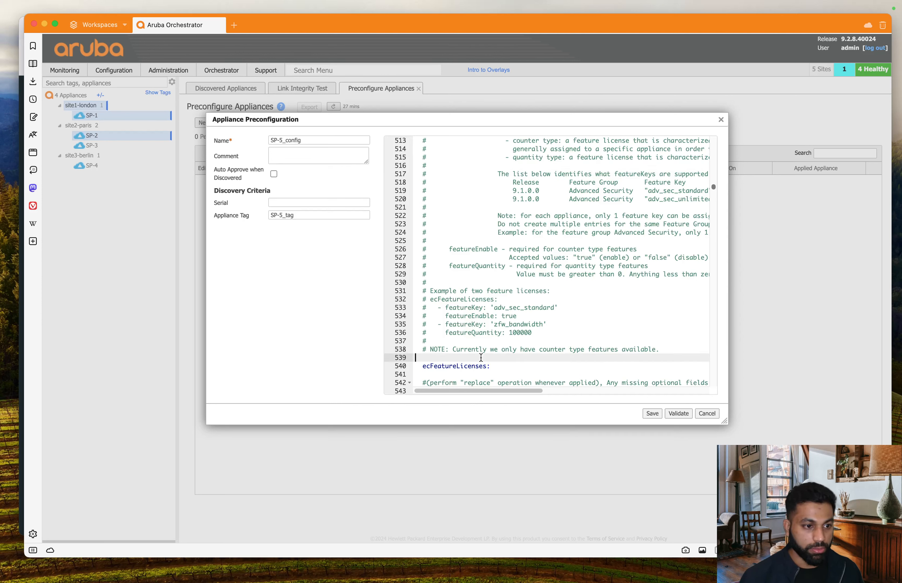
left_click_drag(494, 366, 394, 369)
left_click(395, 369)
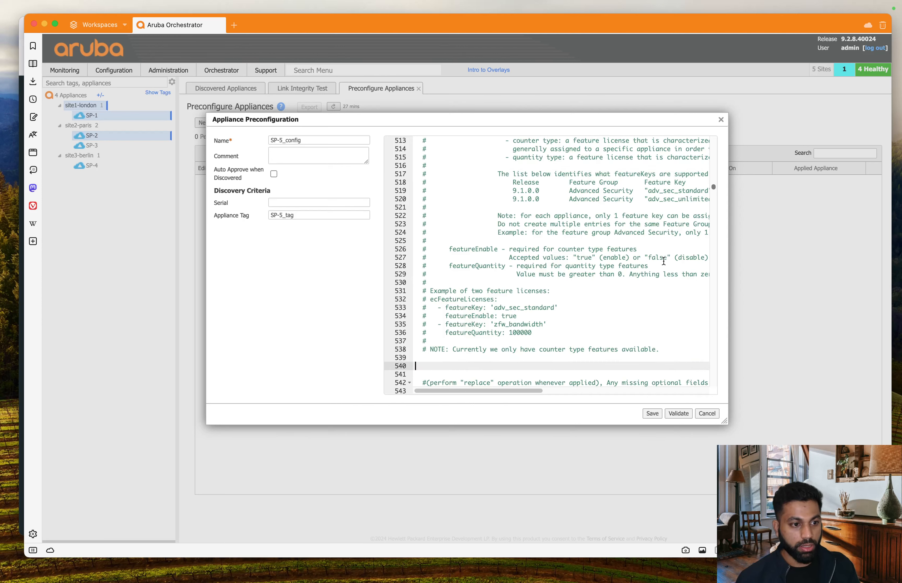
scroll(664, 261, "down", 15)
scroll(664, 261, "down", 12)
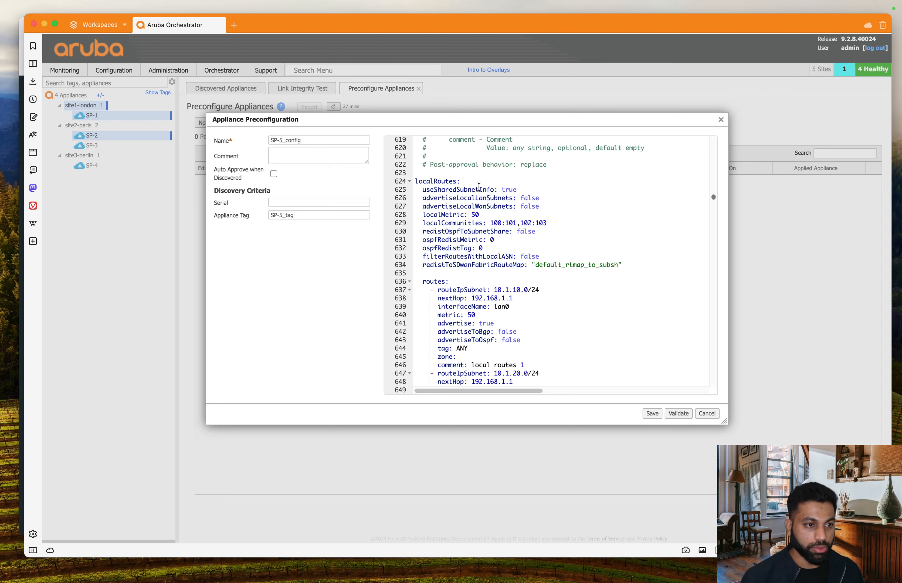
Step: Set advertiseLocalLanSubnets to true, reviewing the shared subnet and WAN subnet settings
left_click_drag(421, 191, 526, 190)
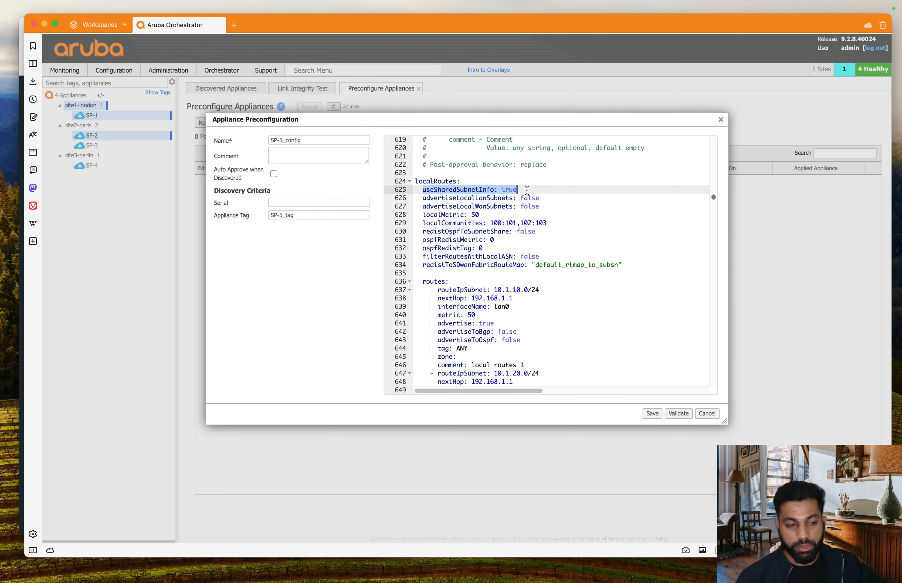
double_click(527, 197)
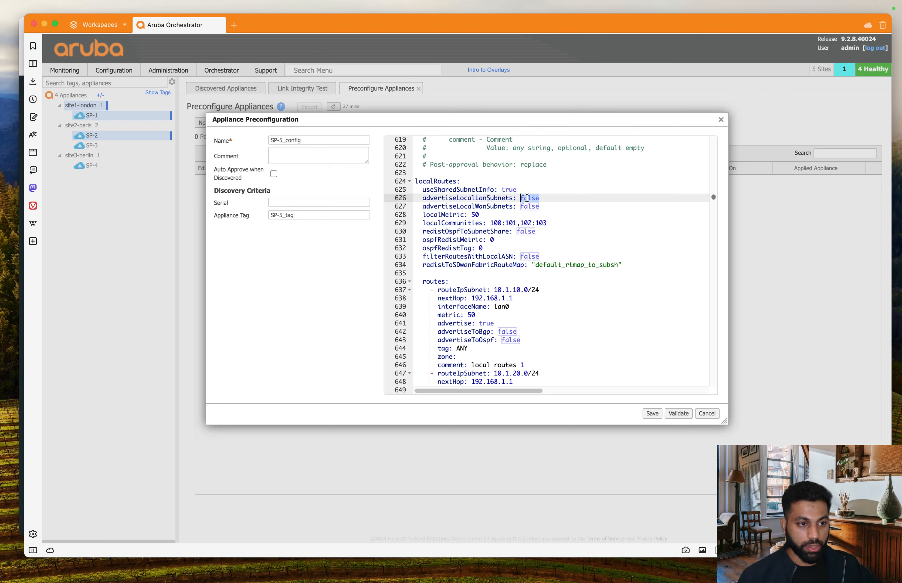
type("true")
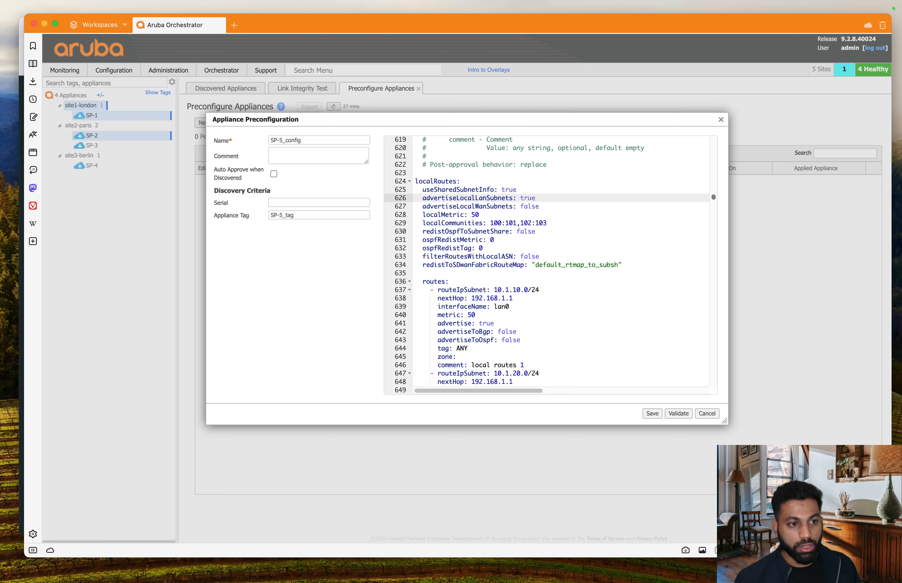
left_click_drag(544, 198, 372, 193)
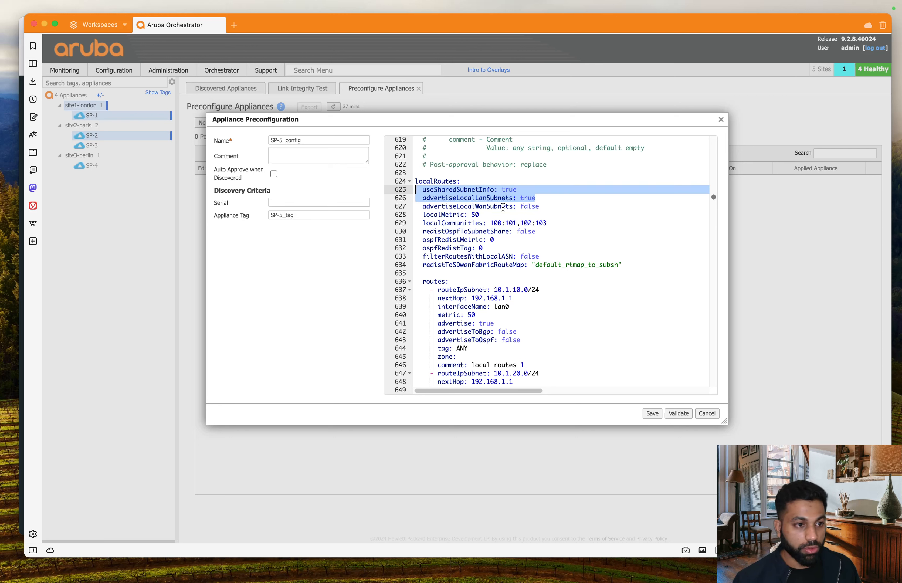
left_click_drag(539, 207, 392, 186)
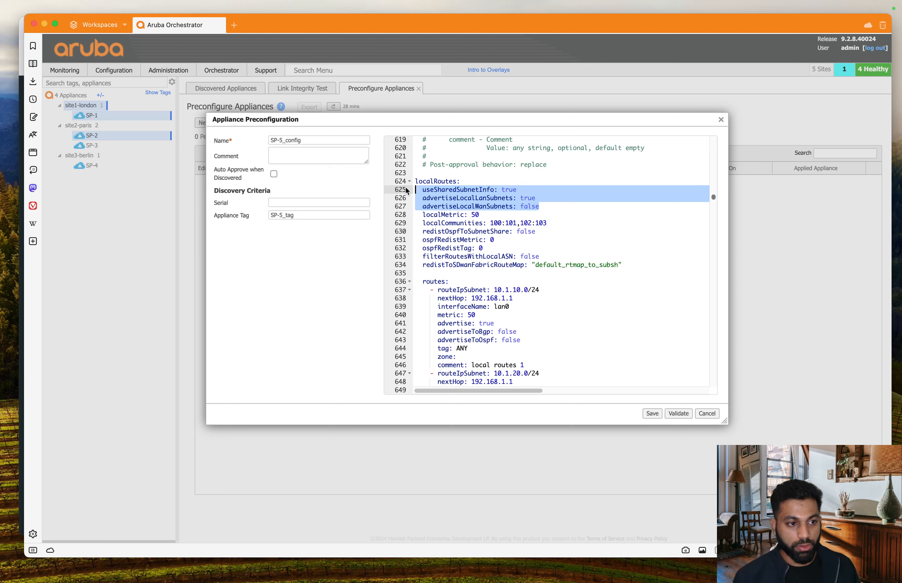
left_click(550, 207)
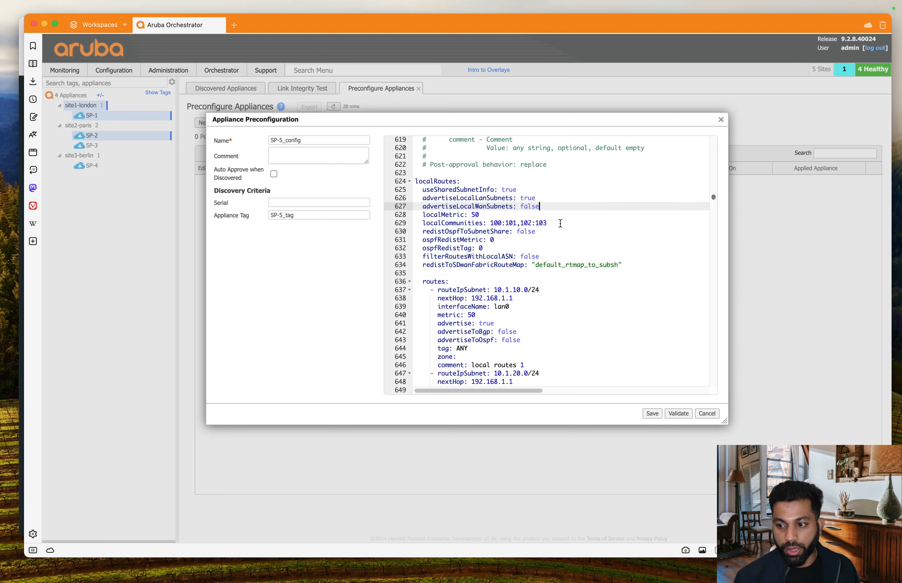
Step: Raise localMetric from 50 to 55 and review the route redistribution settings
left_click(516, 223)
left_click(502, 214)
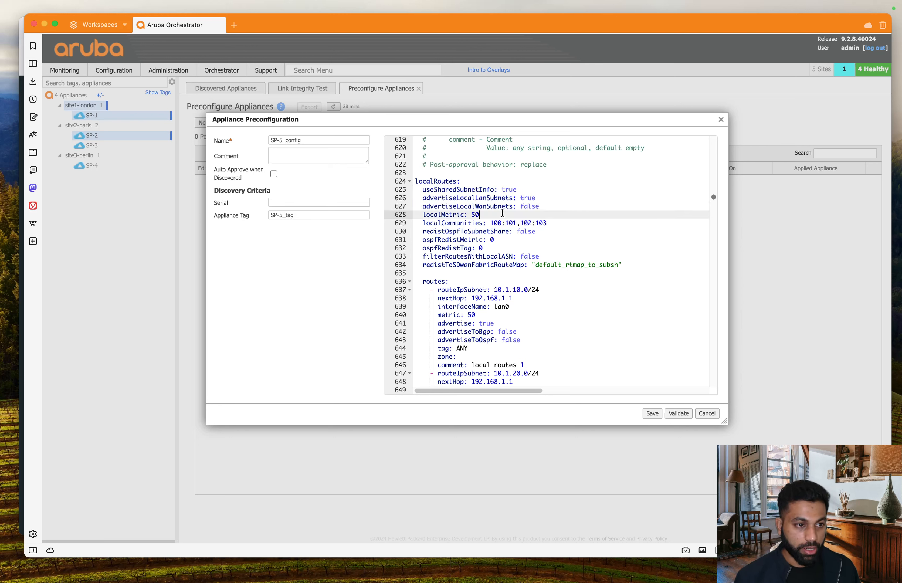
key("BackSpace")
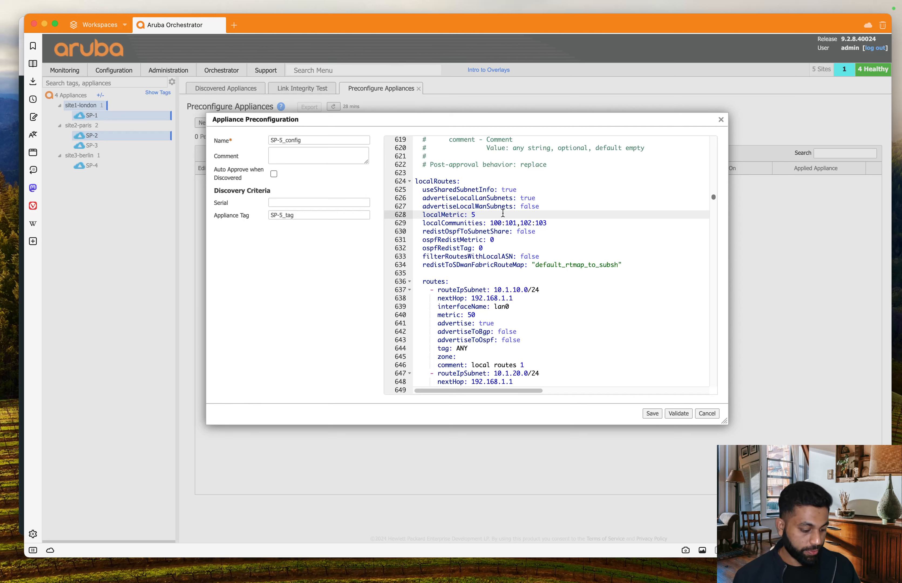
type("5")
left_click_drag(420, 223, 544, 265)
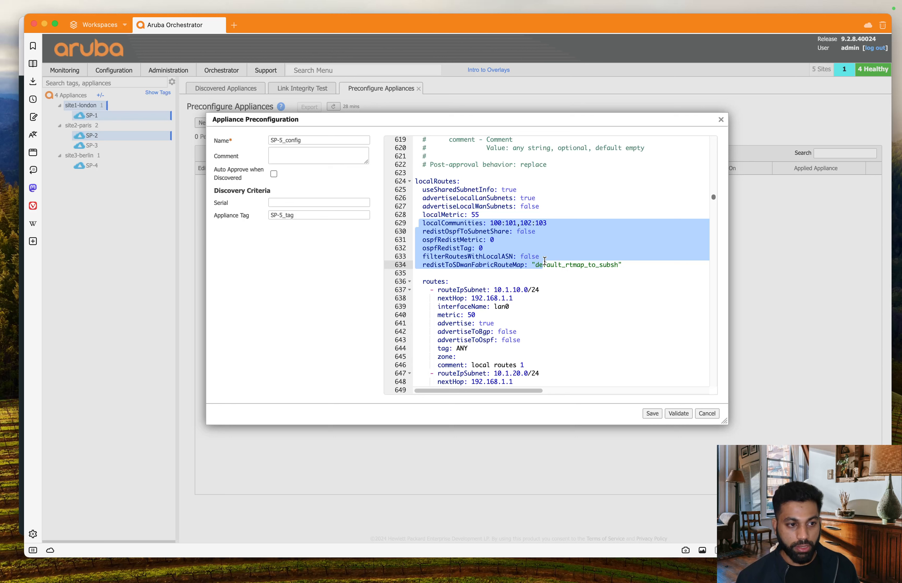
Step: Review the existing local routes in the SP-5_config YAML
left_click_drag(544, 263, 566, 349)
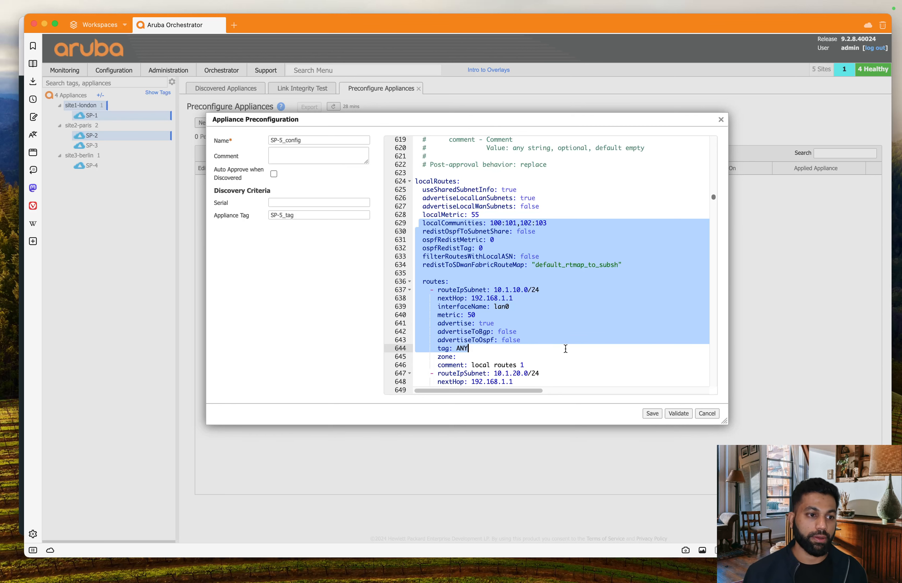
left_click_drag(565, 348, 570, 401)
scroll(570, 182, "up", 5)
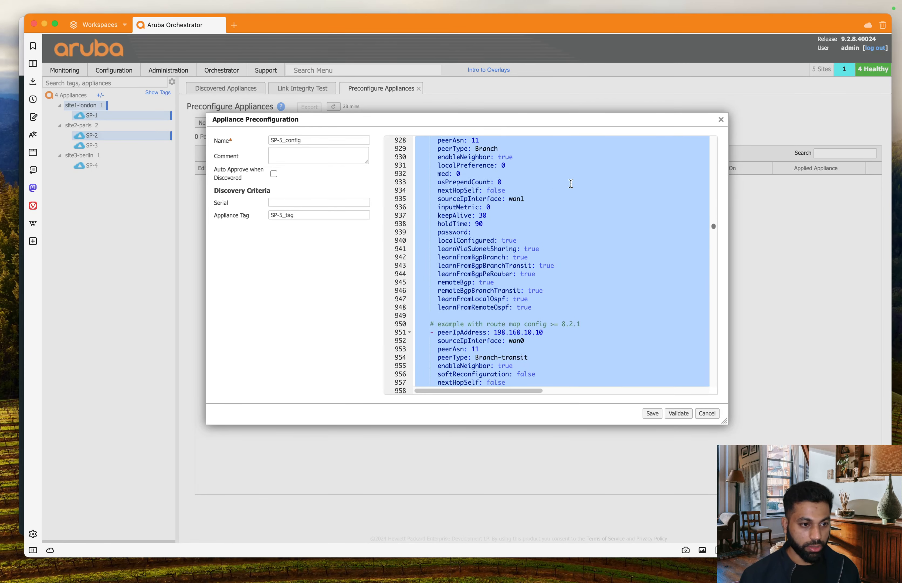
scroll(571, 182, "down", 4)
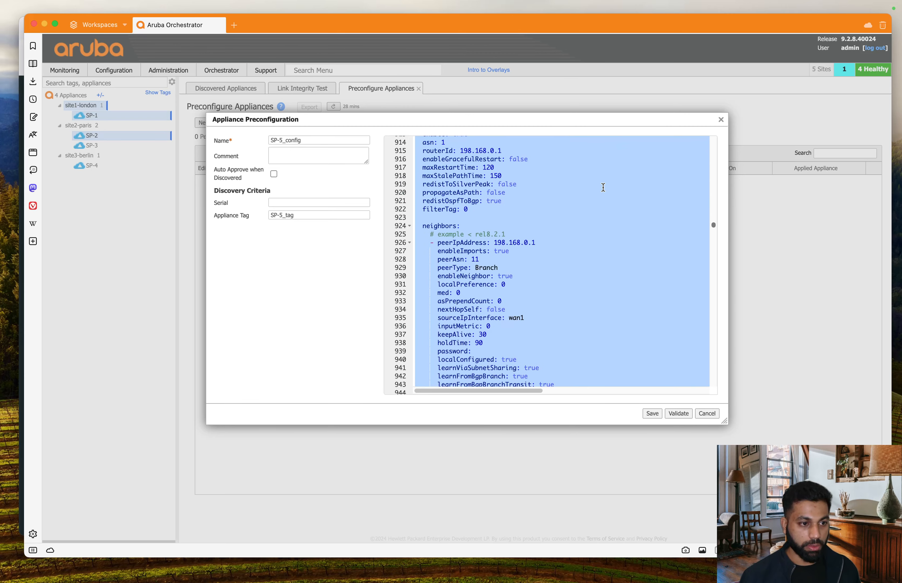
left_click_drag(715, 226, 712, 392)
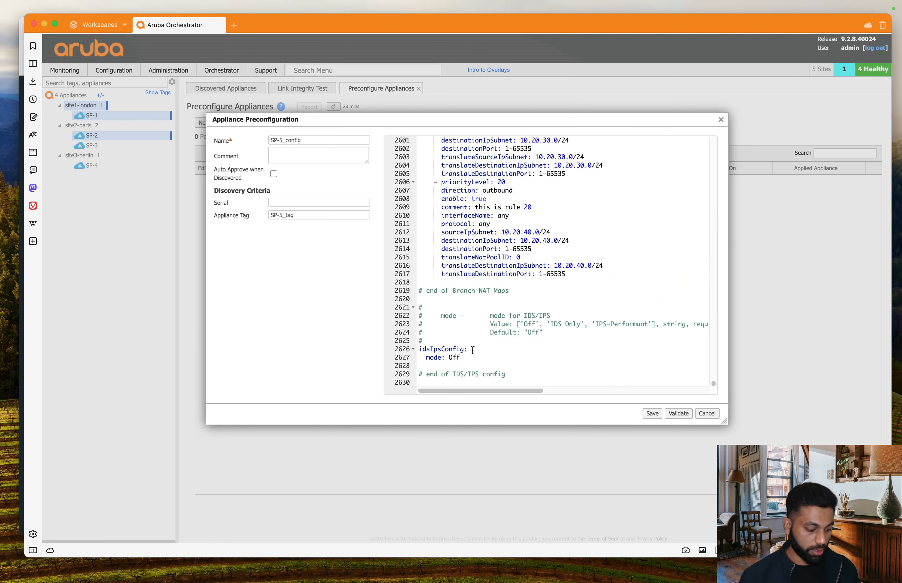
Step: Replace the YAML with the prepared config ending at localMetric: 55, removing the trailing blank line
key("super+a")
key("super+v")
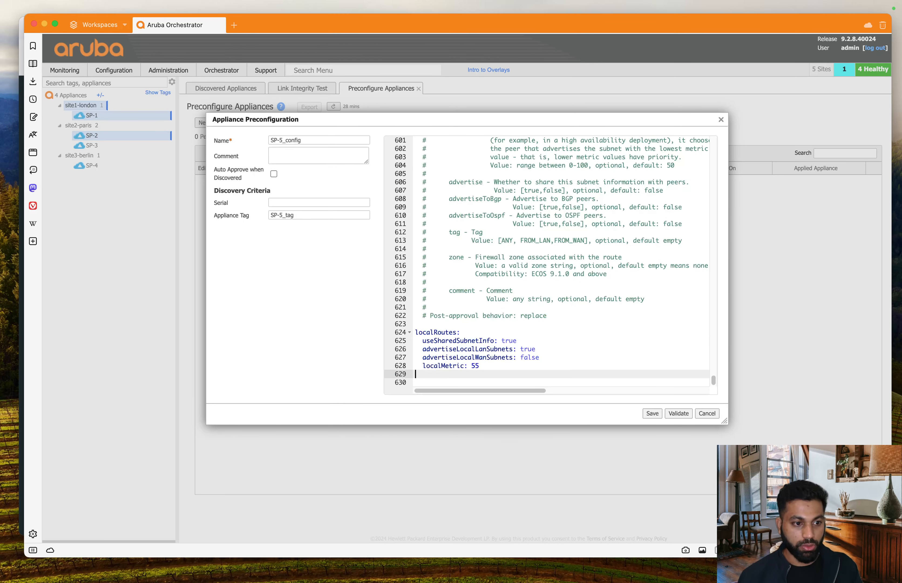
key("BackSpace")
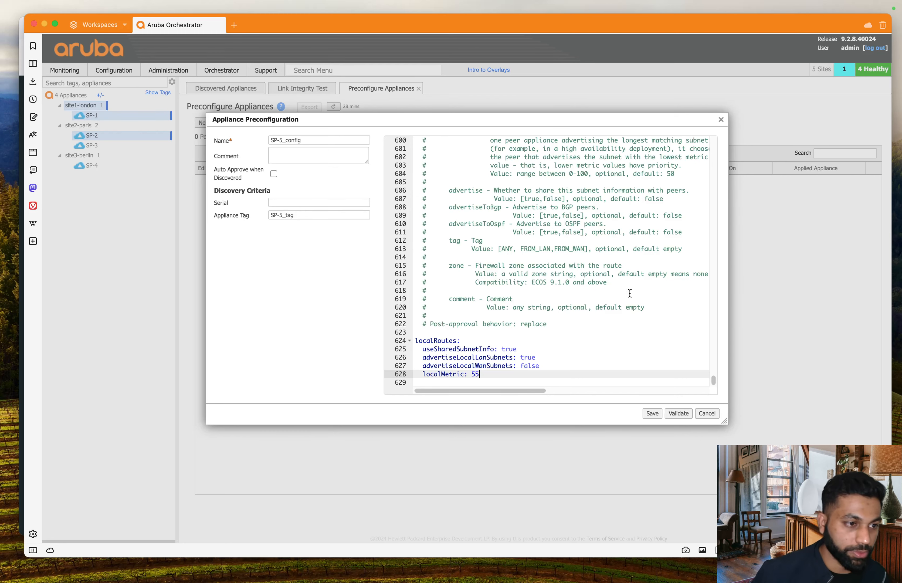
scroll(665, 290, "up", 5)
scroll(665, 289, "down", 5)
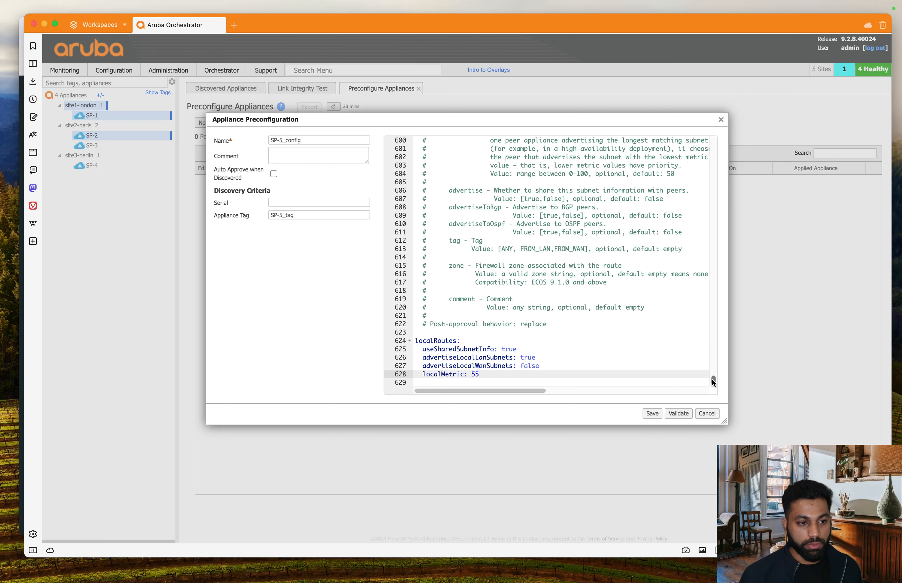
mouse_move(713, 381)
left_mouse_down()
mouse_move(723, 337)
mouse_move(713, 94)
mouse_move(721, 186)
mouse_move(716, 387)
left_mouse_up()
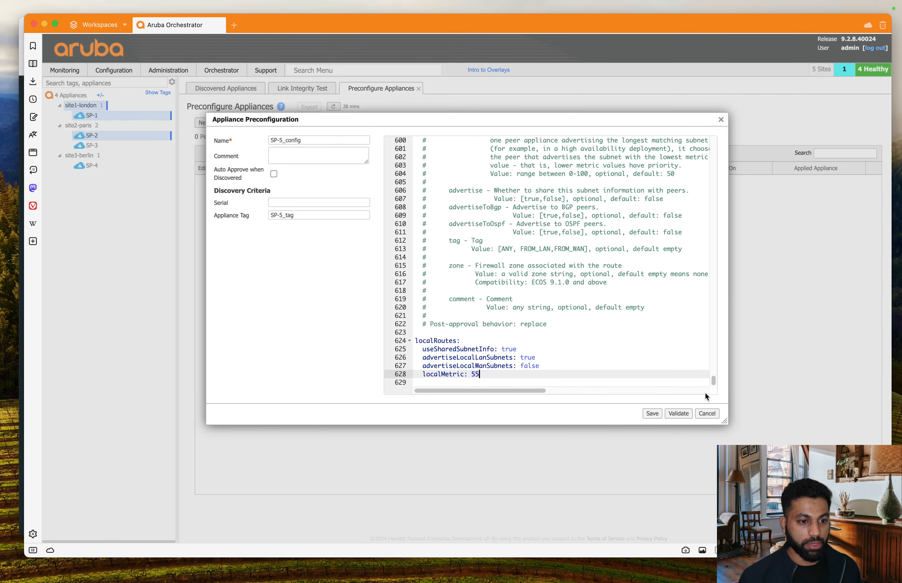
key("super+Tab")
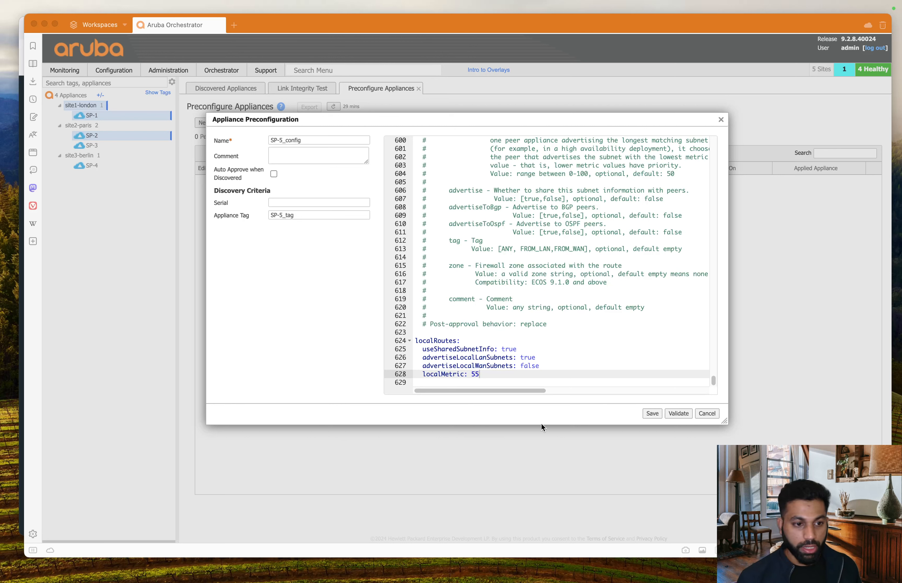
Step: Verify the tag SP-5_tag and save the SP-5_config preconfiguration as Pending Discovery
left_click(640, 415)
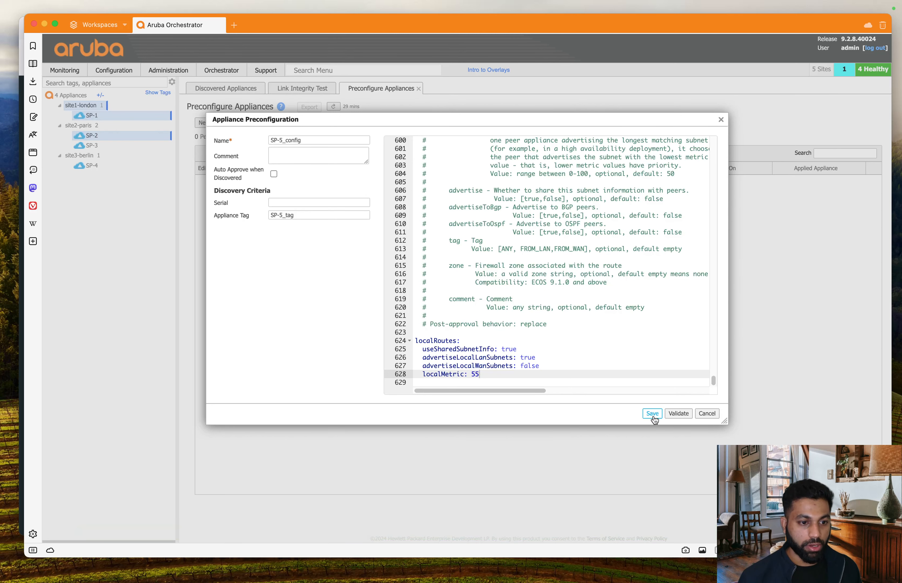
left_click_drag(300, 219, 272, 218)
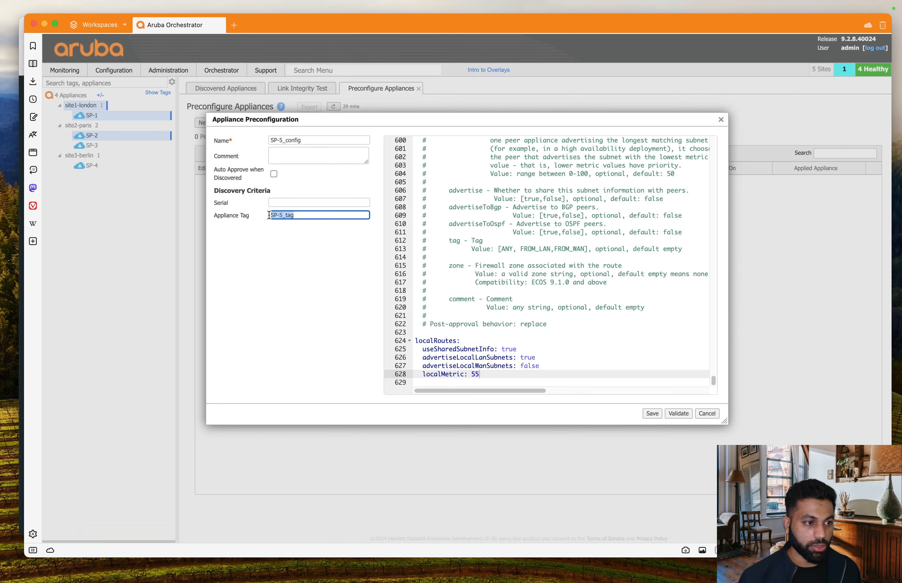
left_click(575, 411)
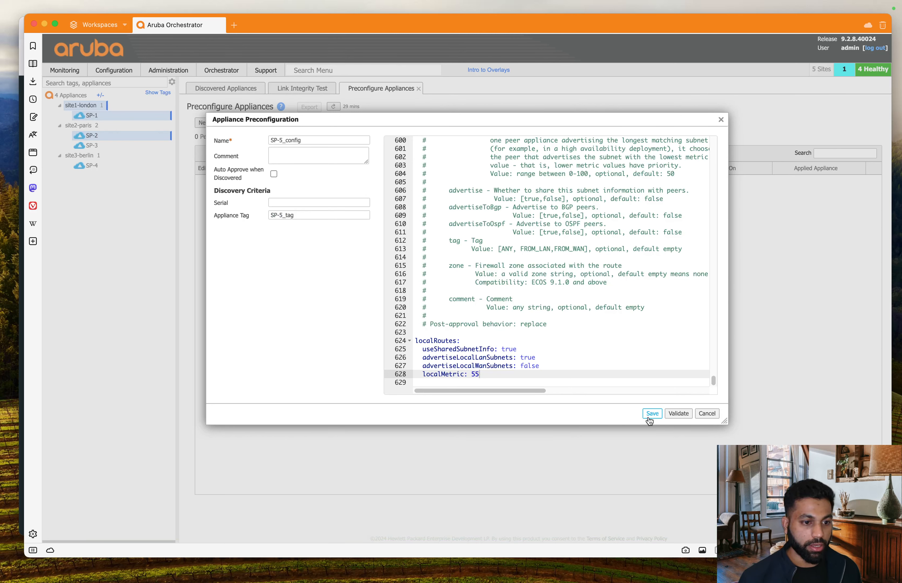
left_click(652, 414)
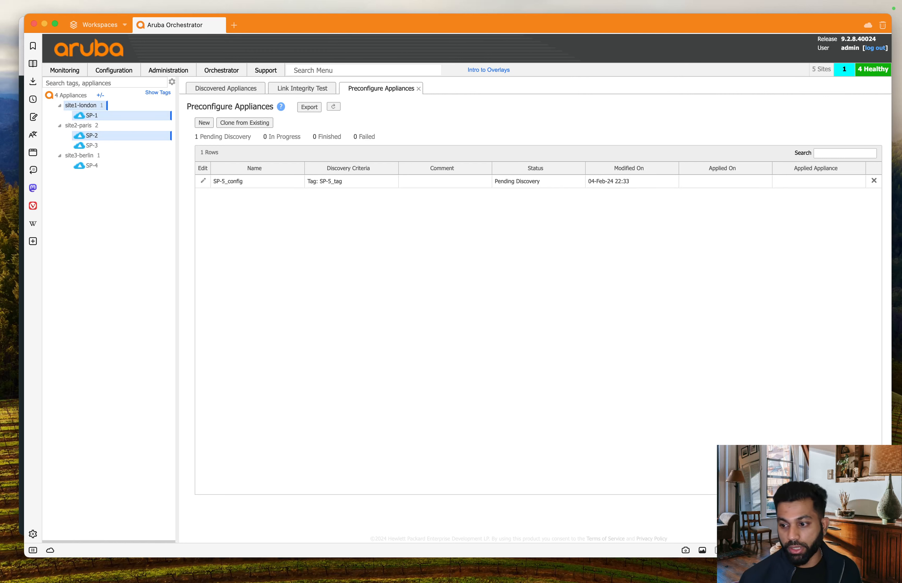
key("ctrl+Up")
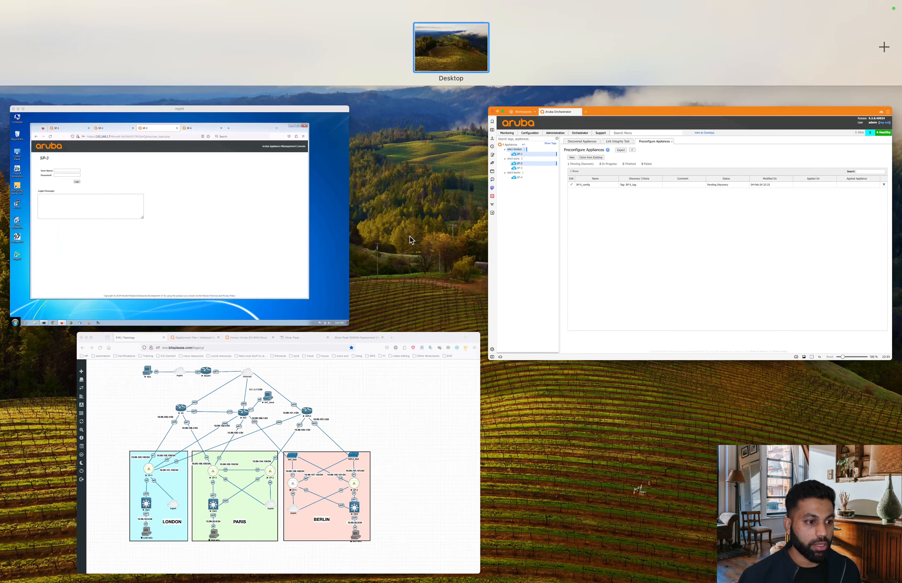
Step: Start the SP-5 node in EVE-NG and bring its console, showing ECOS 9.2.7.0 booting, onscreen
left_click(342, 433)
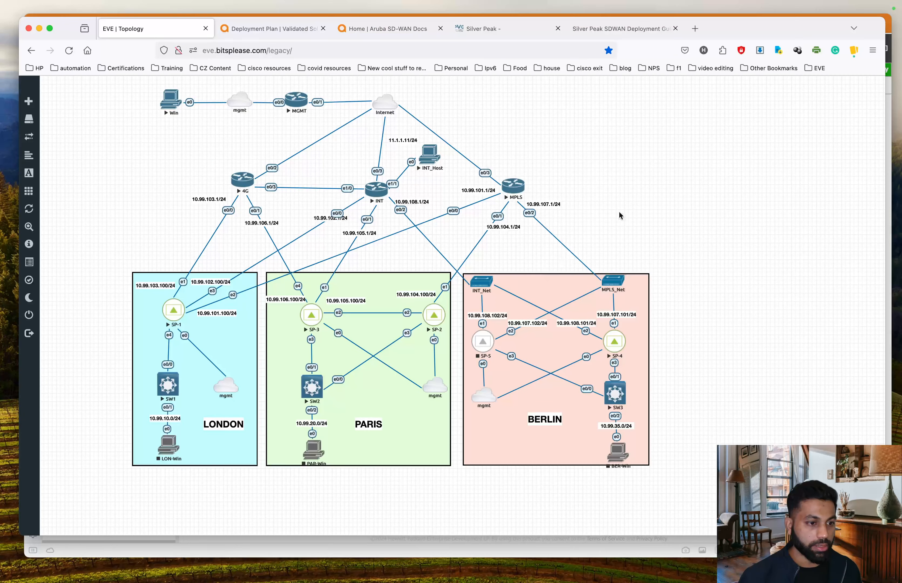
right_click(485, 342)
left_click(523, 366)
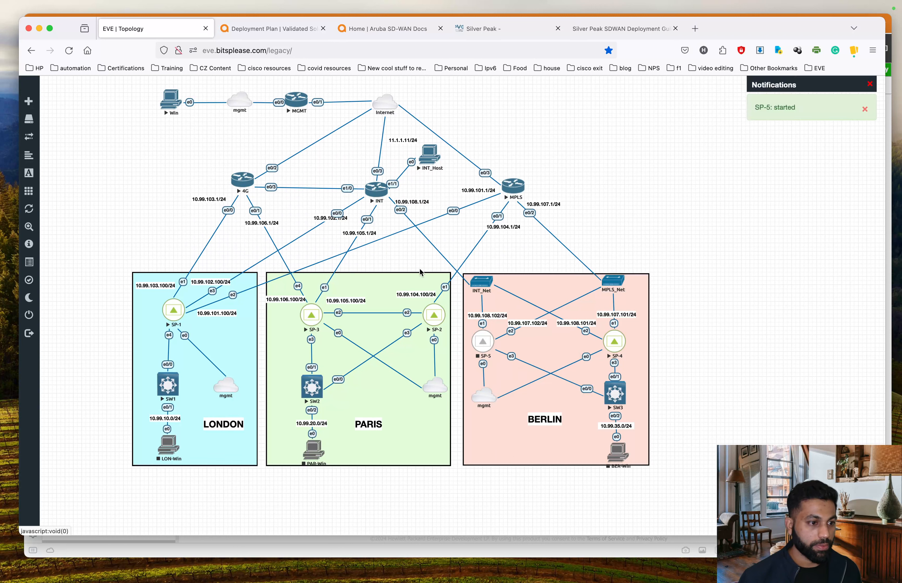
left_click(489, 343)
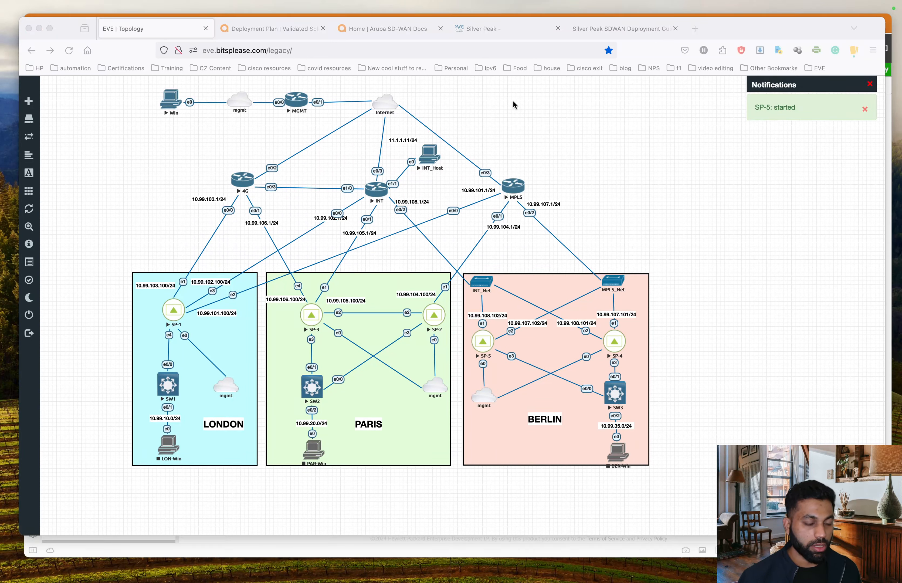
key("ctrl+Up")
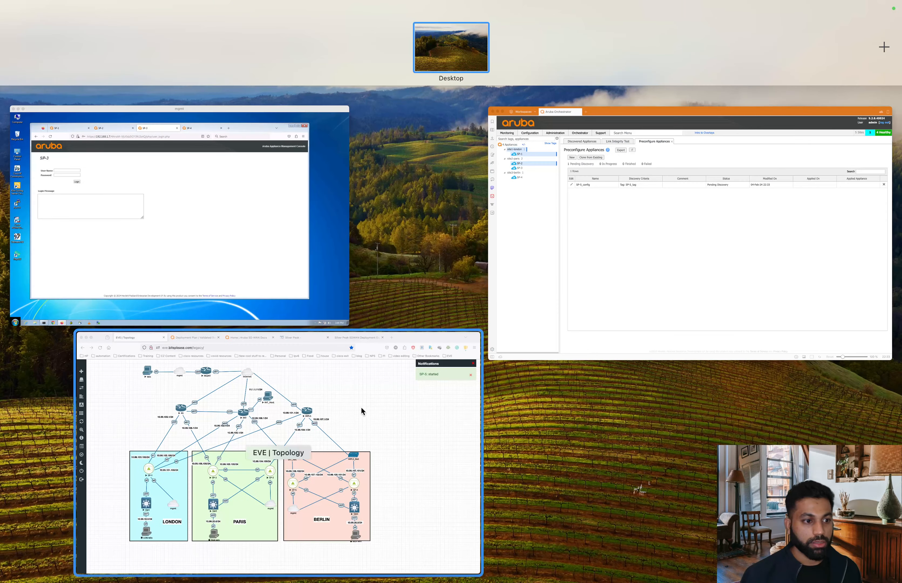
left_click(361, 407)
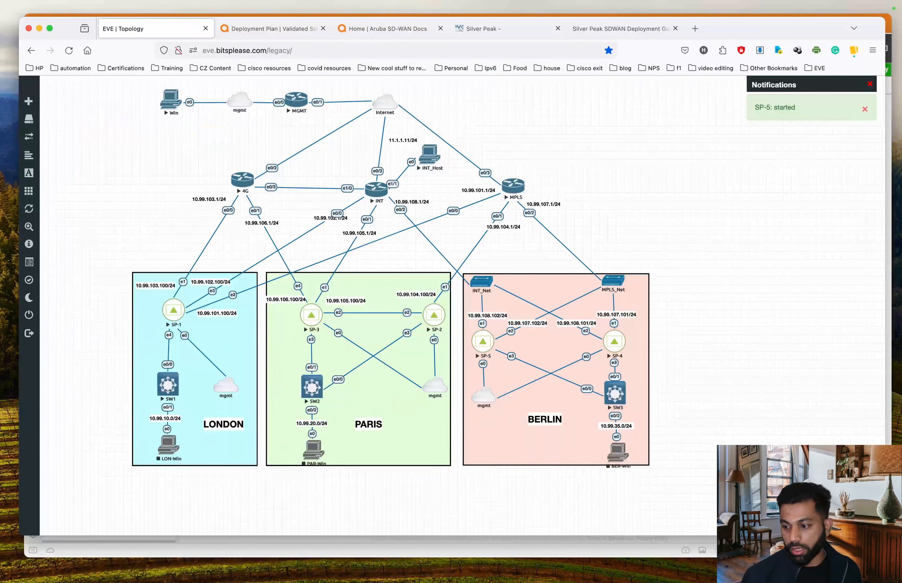
left_click_drag(242, 1, 238, 29)
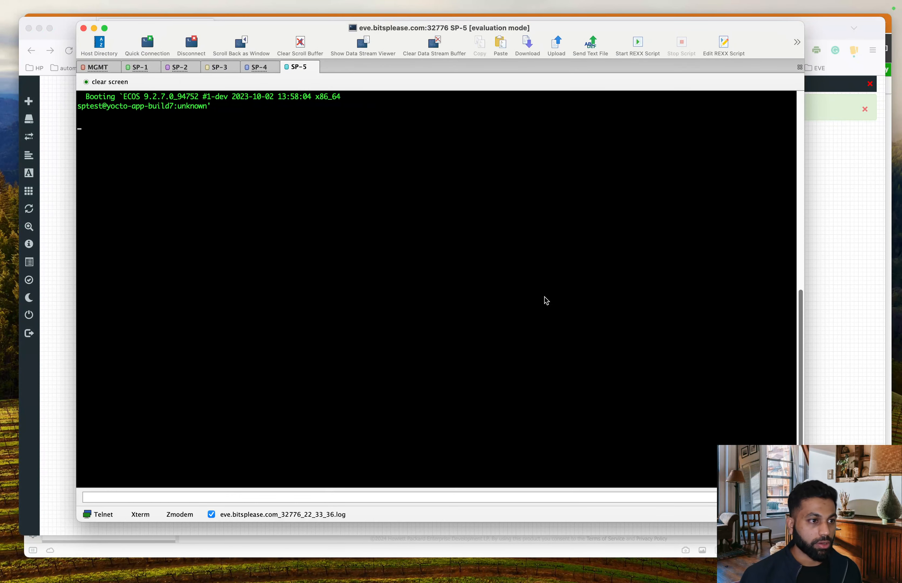
Step: Reconnect the MGMT router session and run 'en' and 'show ip dhcp binding'
left_click(103, 68)
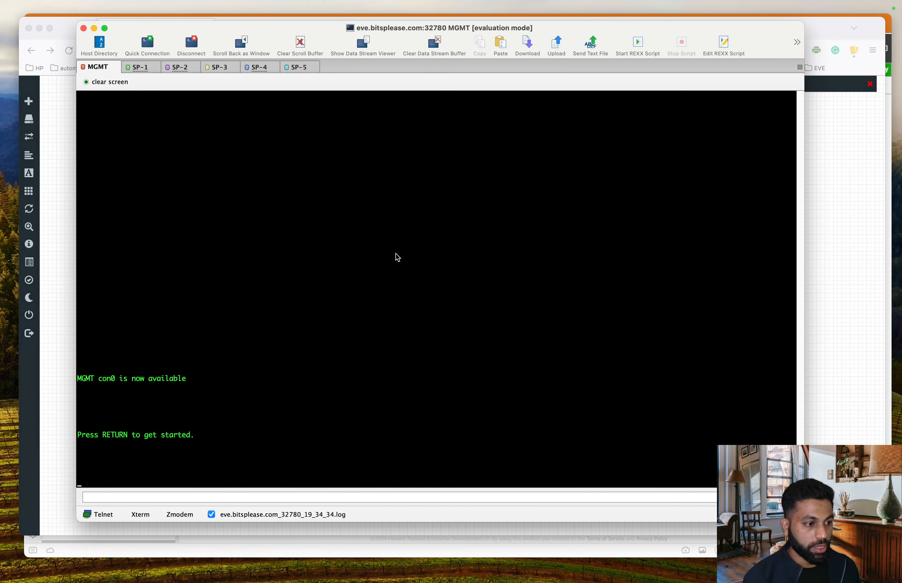
right_click(86, 64)
left_click(140, 139)
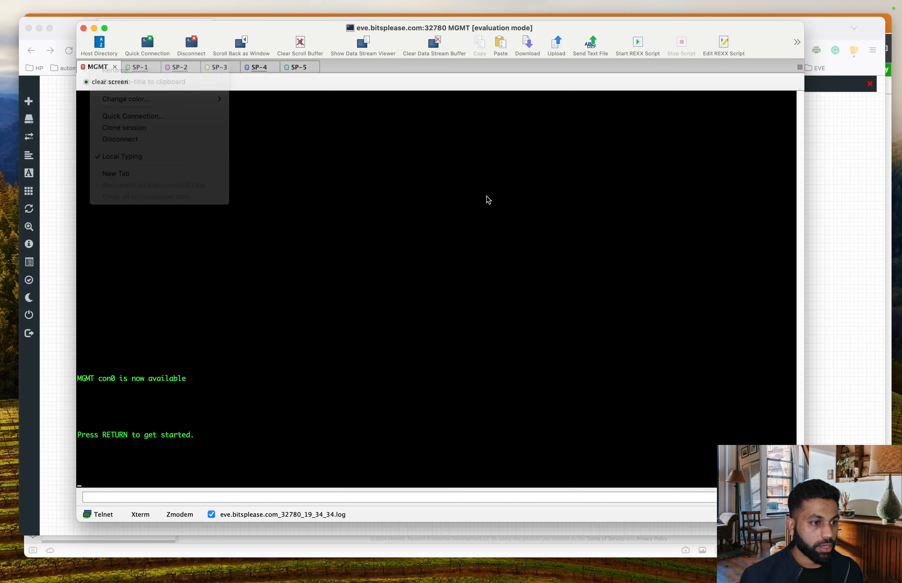
left_click(481, 235)
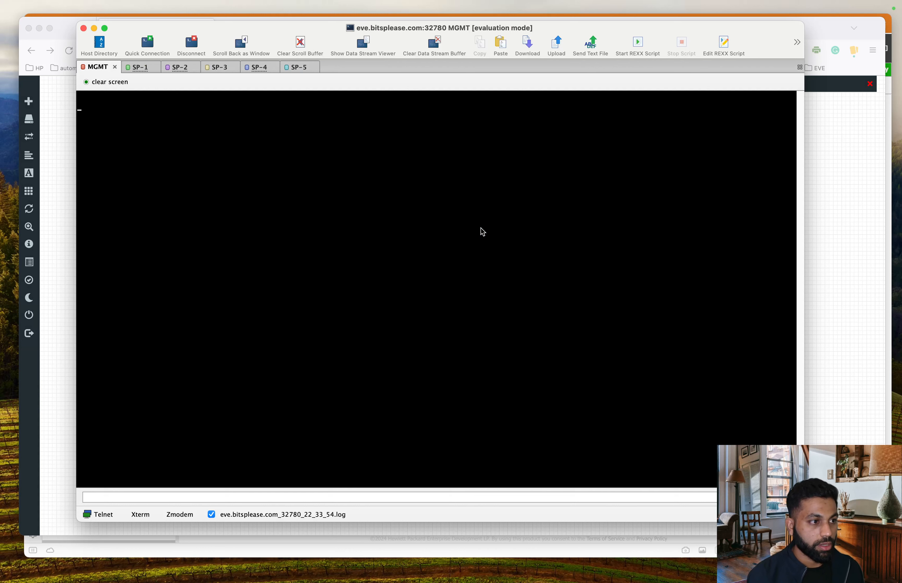
type("en")
key("Return")
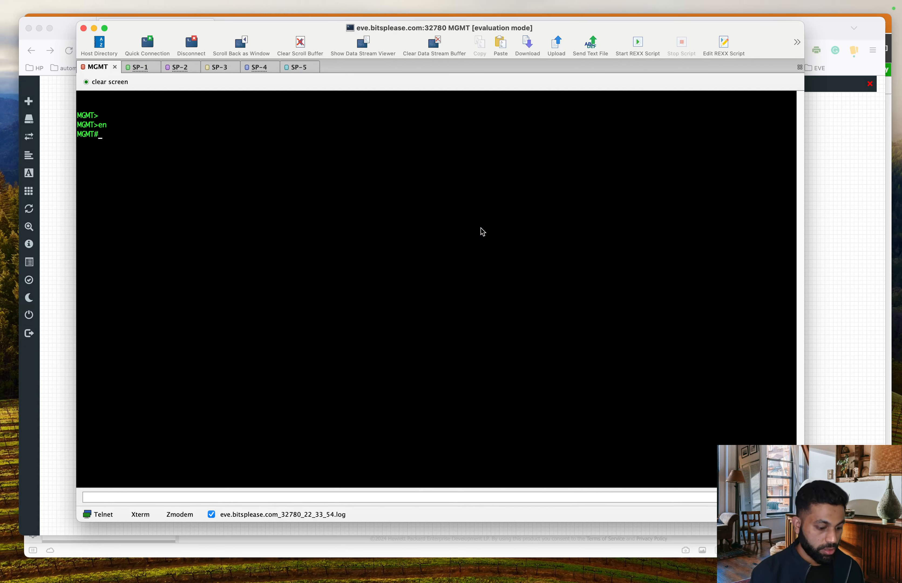
type("show ip dhcp bi")
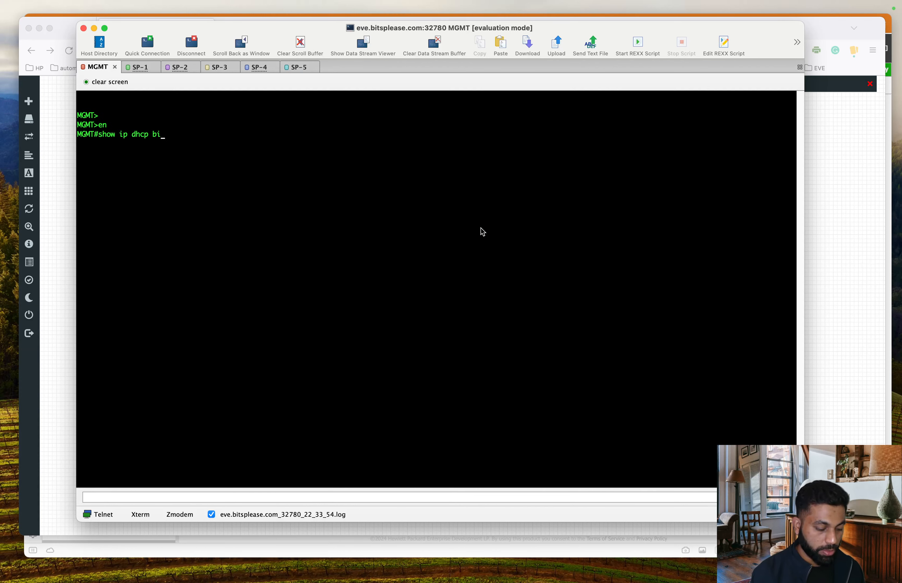
key("Tab")
key("Return")
key("Return")
key("Return")
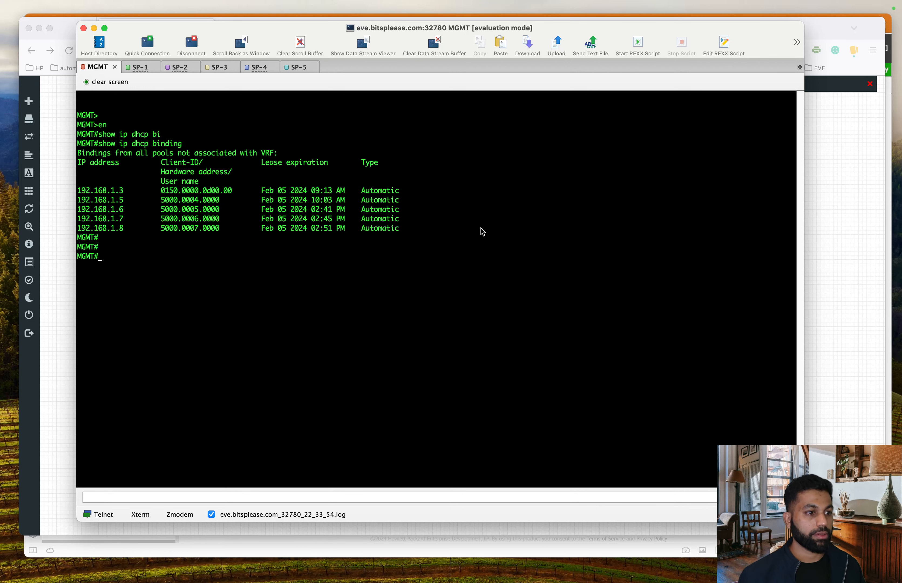
Step: Check the DHCP lease list and find SP-5's new lease at 192.168.1.9
left_click_drag(108, 200, 211, 229)
left_click(476, 236)
left_click(399, 252)
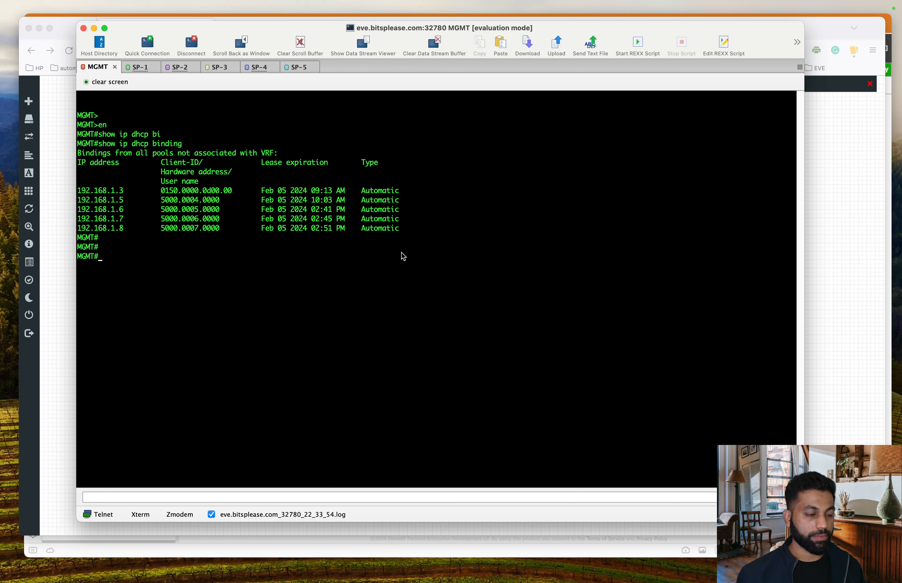
mouse_move(132, 229)
left_mouse_down()
mouse_move(84, 232)
mouse_move(130, 230)
left_mouse_up()
left_click(159, 246)
left_click(154, 237)
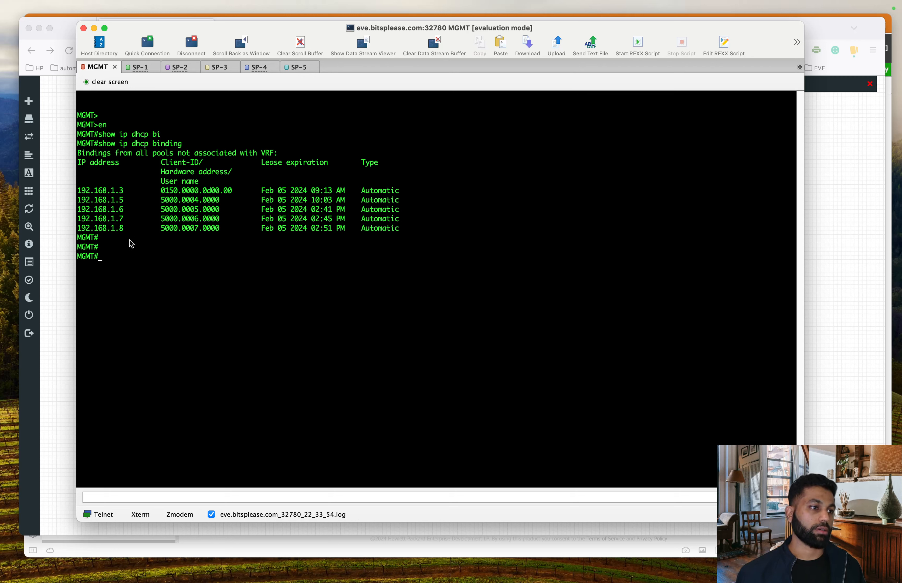
left_click(289, 68)
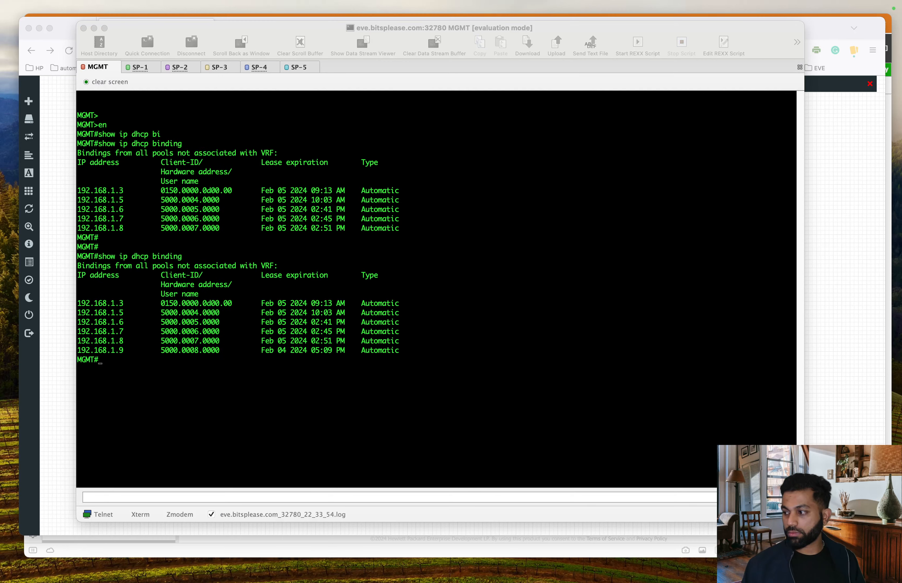
left_click(399, 254)
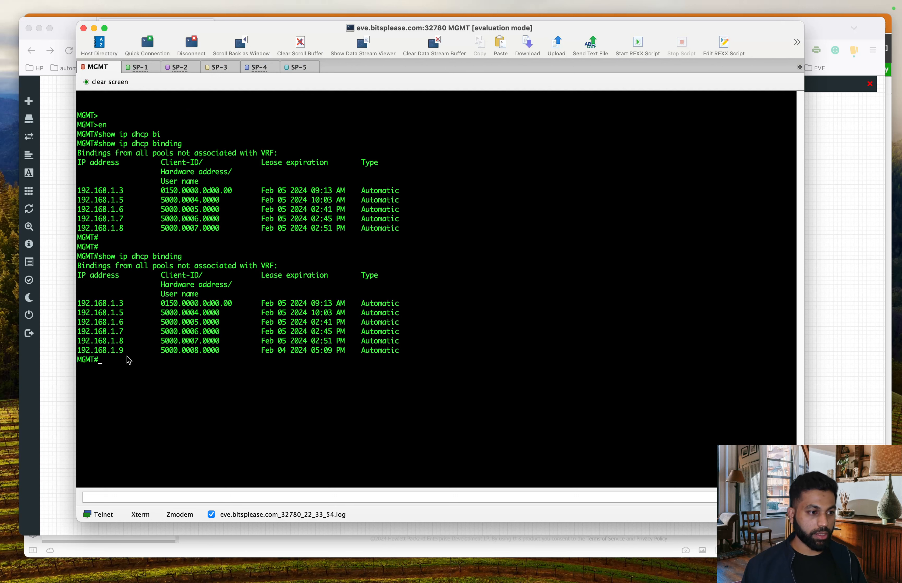
left_click_drag(125, 350, 79, 351)
left_click(285, 357)
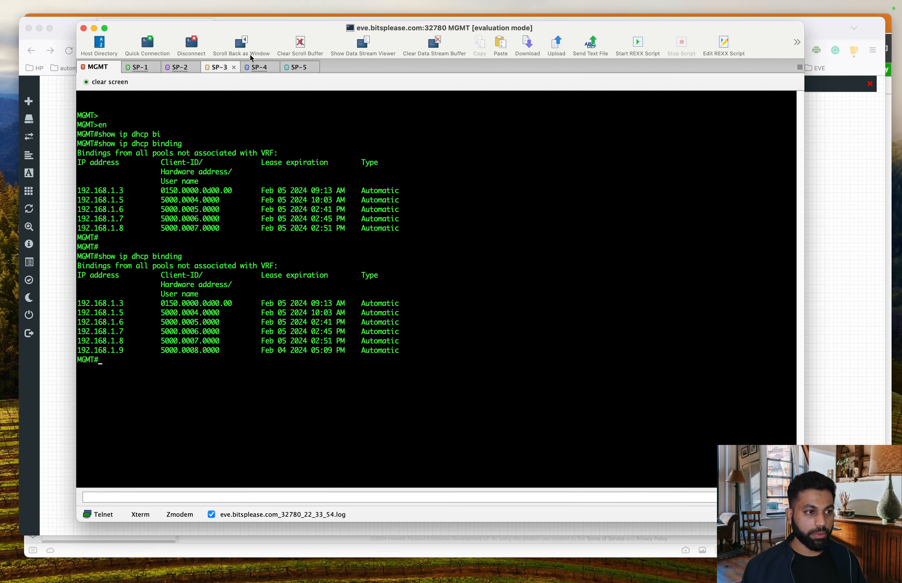
Step: Confirm SP-5 reached its login prompt, then bring the mgmt Windows VM forward
left_click(298, 69)
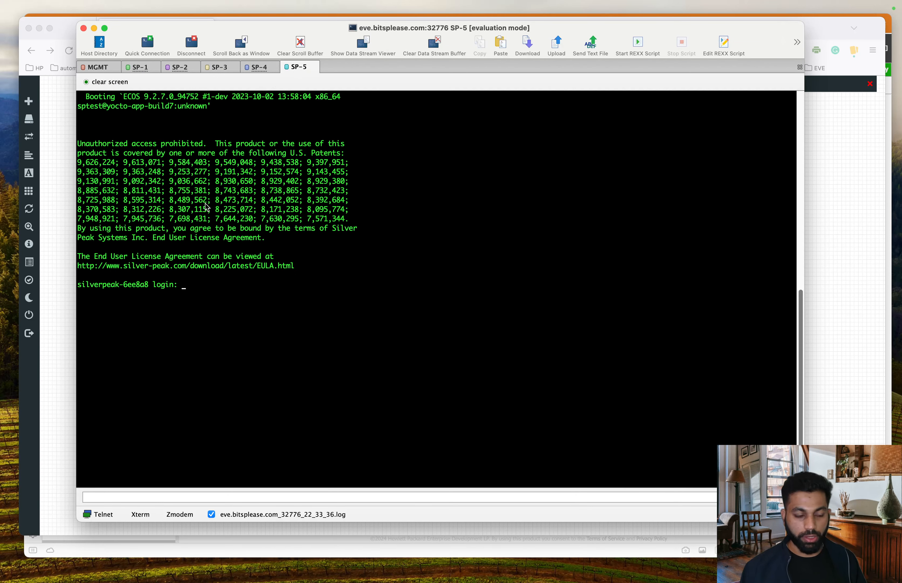
left_click_drag(149, 285, 136, 286)
left_click(160, 303)
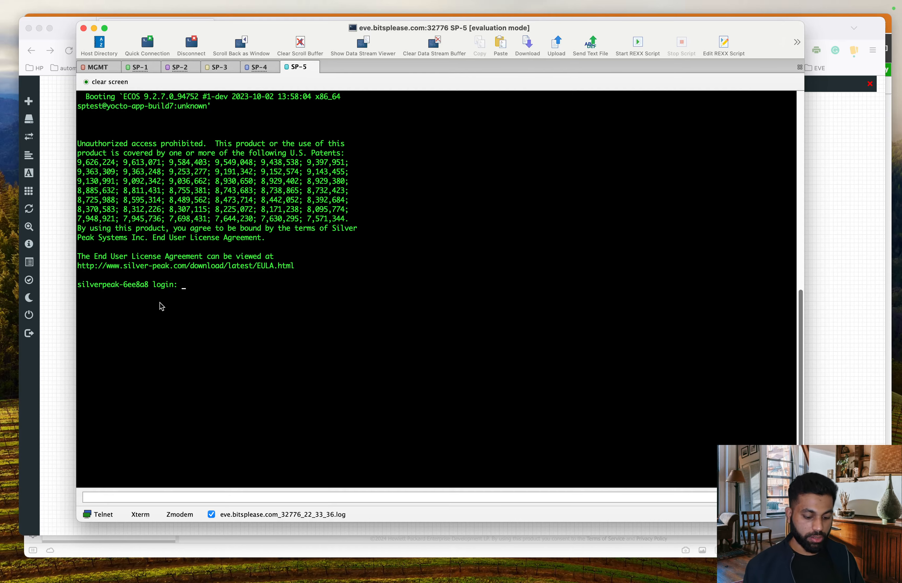
key("ctrl+Up")
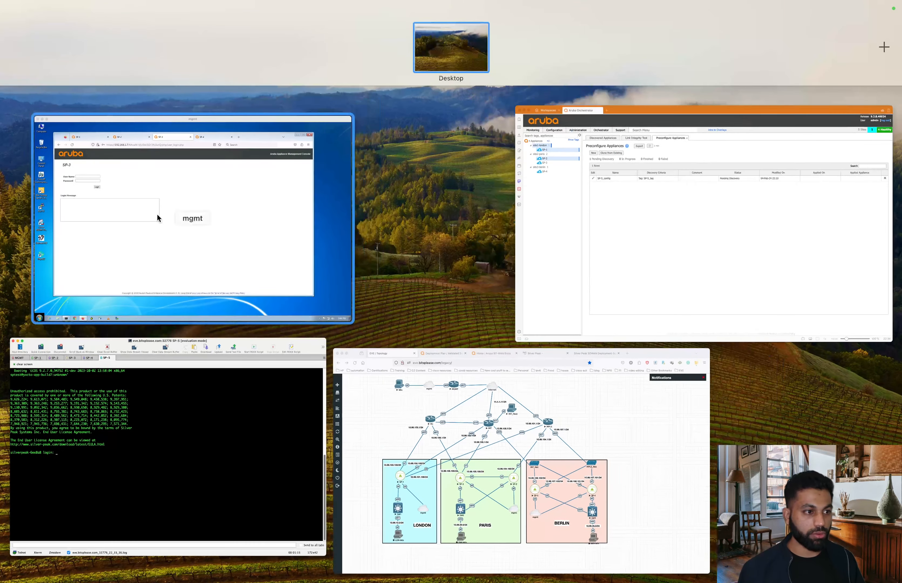
left_click(157, 213)
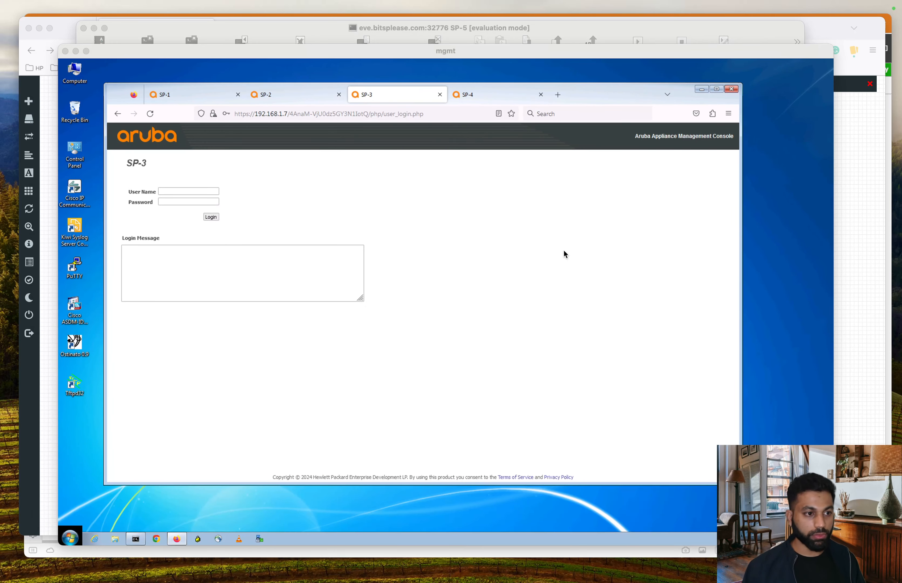
left_click(563, 252)
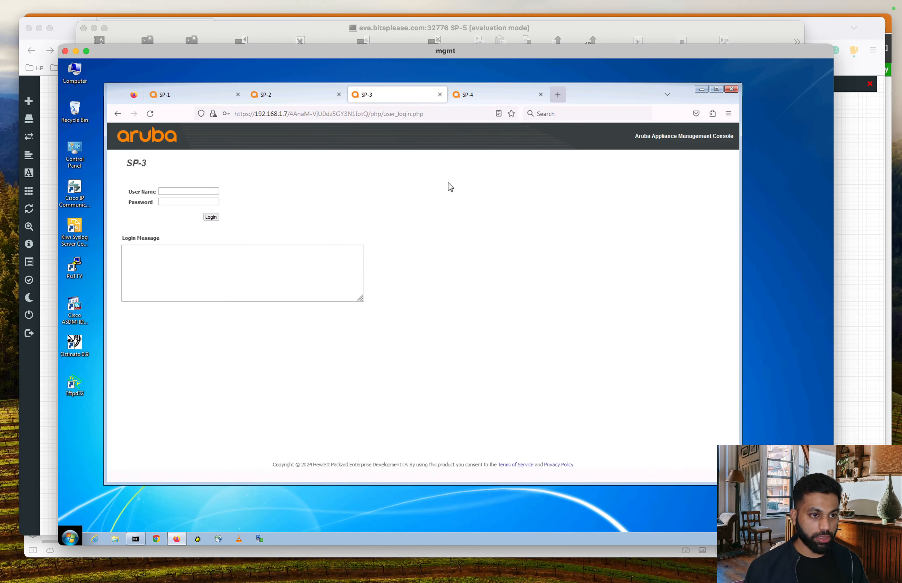
left_click(304, 113)
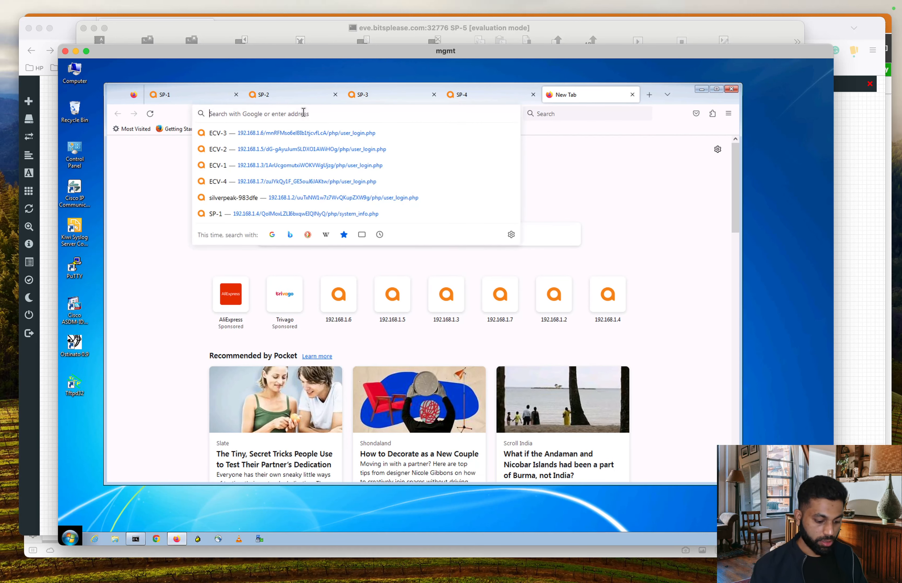
type("h")
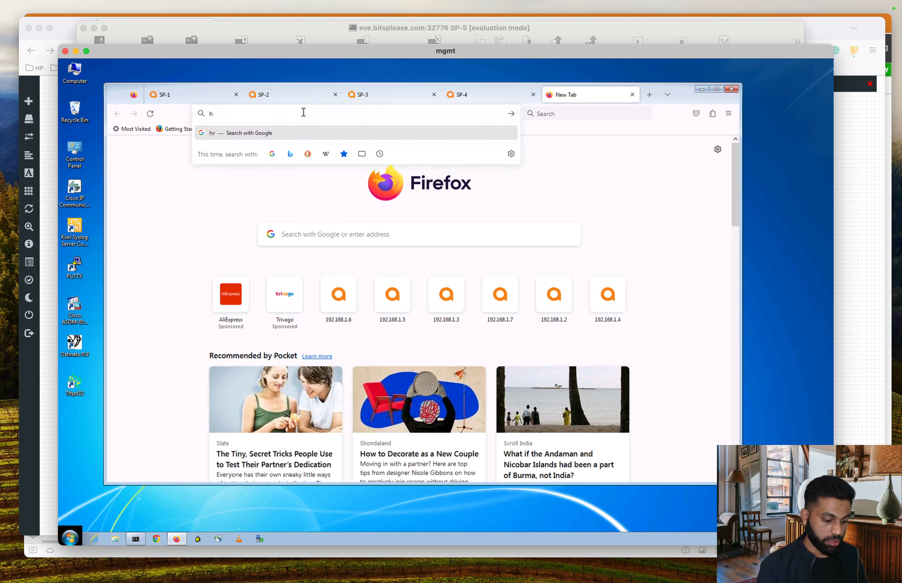
type("ttps:")
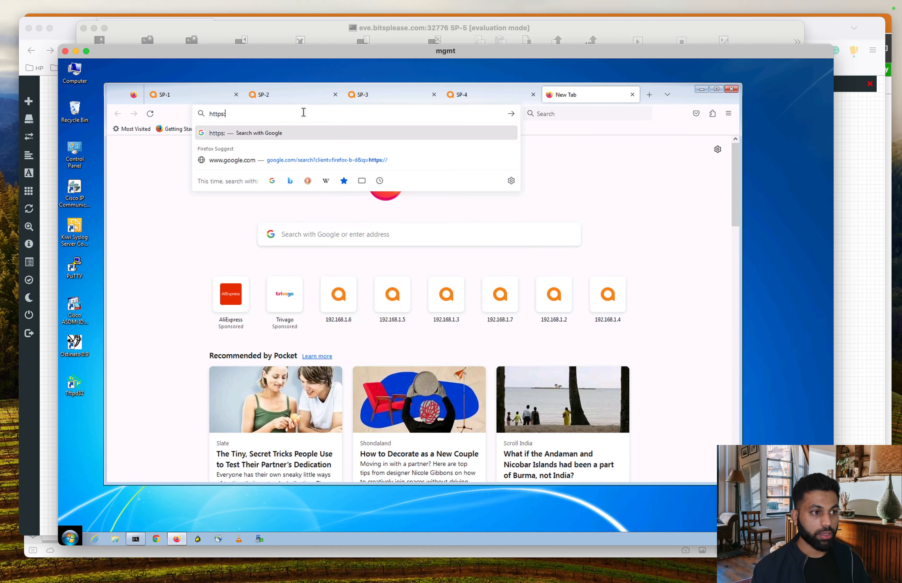
type("//192.1")
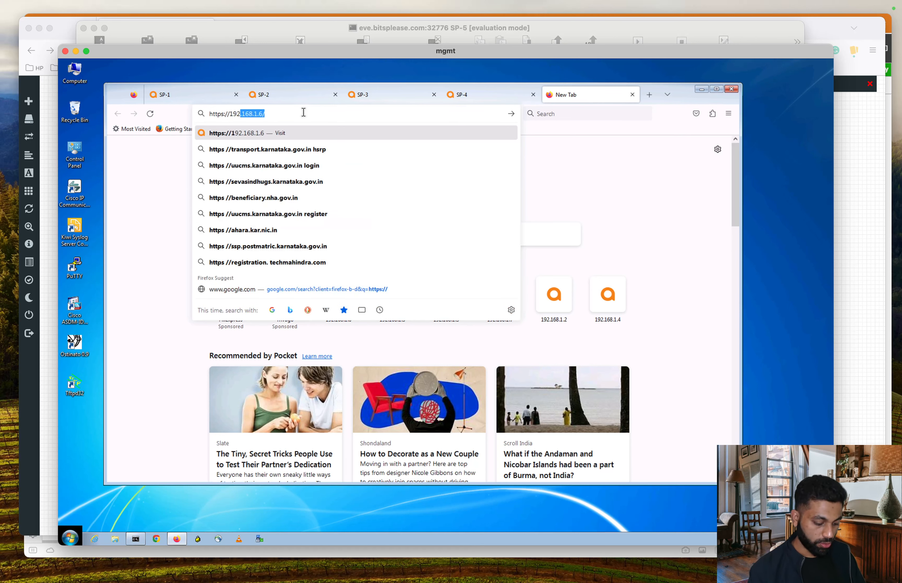
type("68.1.")
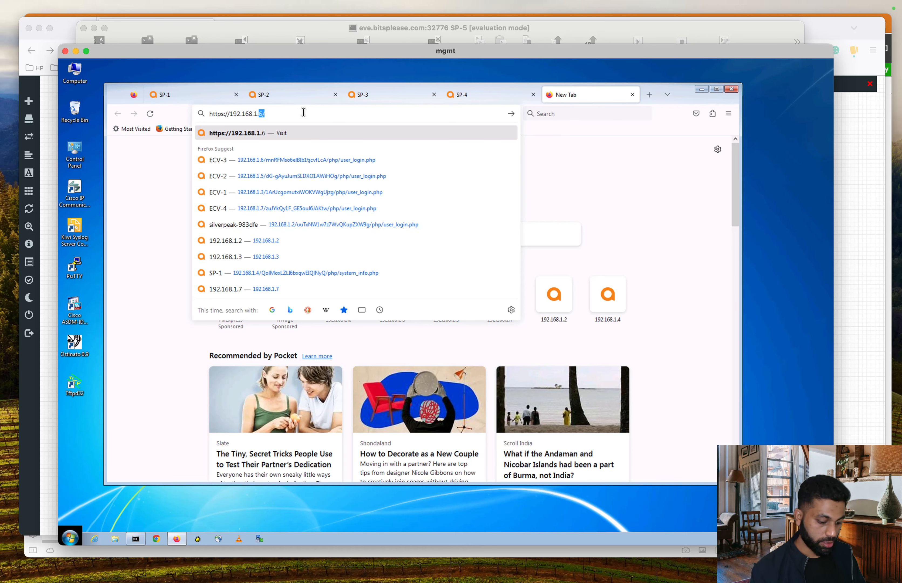
type("6")
key("Return")
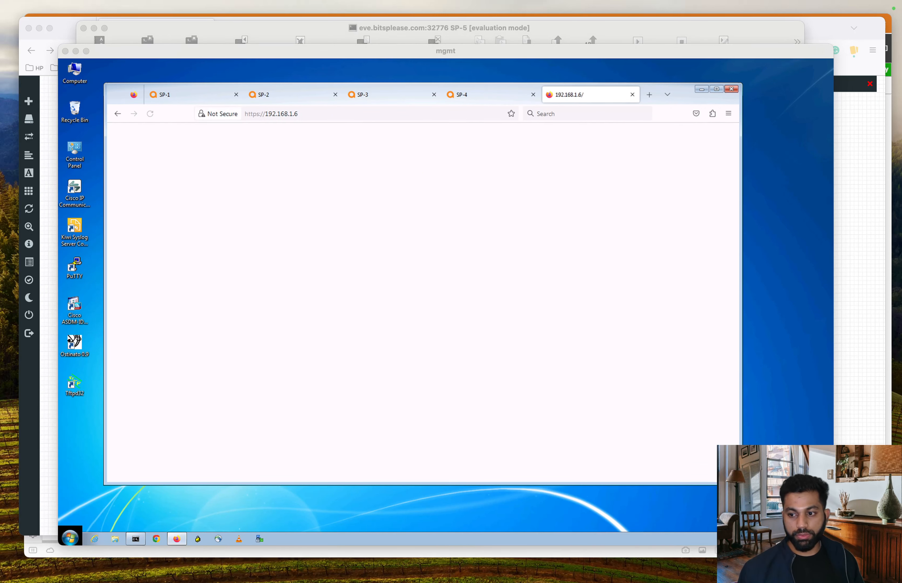
left_click(381, 366)
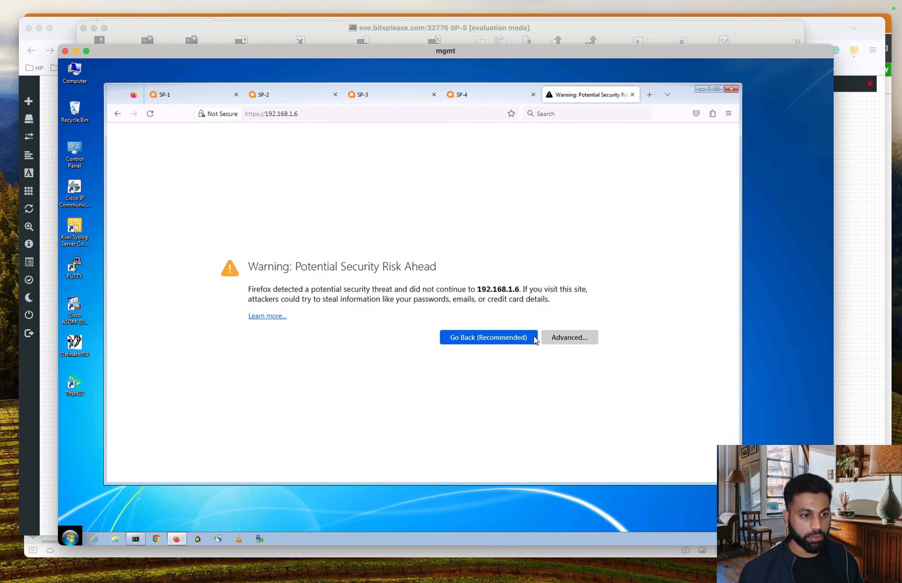
left_click(543, 340)
scroll(462, 412, "down", 2)
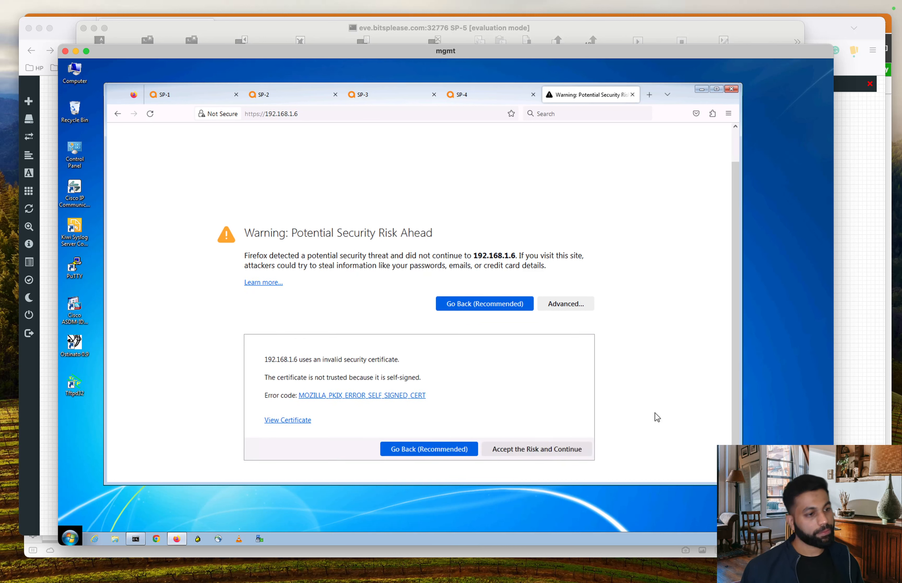
left_click(530, 451)
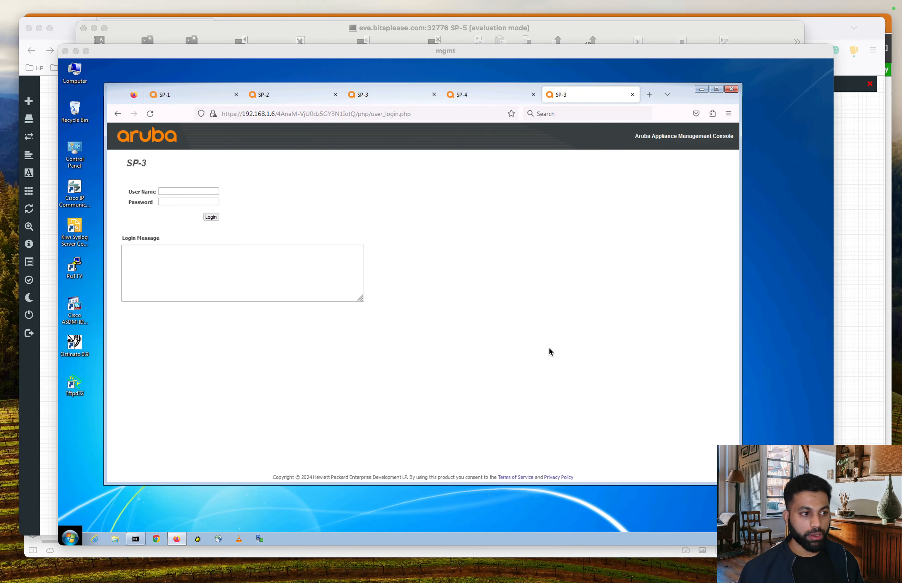
Step: Close the duplicate SP-3 tab, check the SP-1 to SP-4 tabs, and open a blank tab
left_click(179, 189)
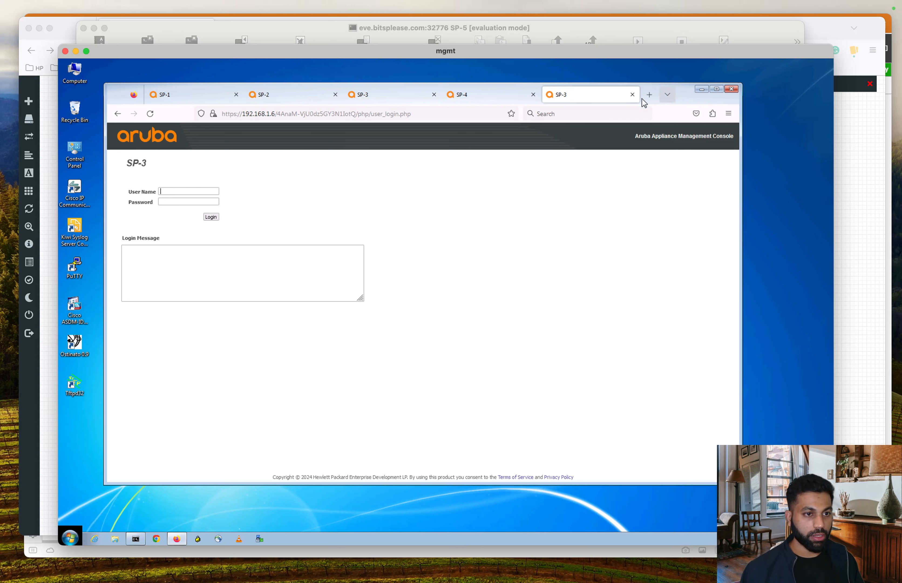
left_click(632, 97)
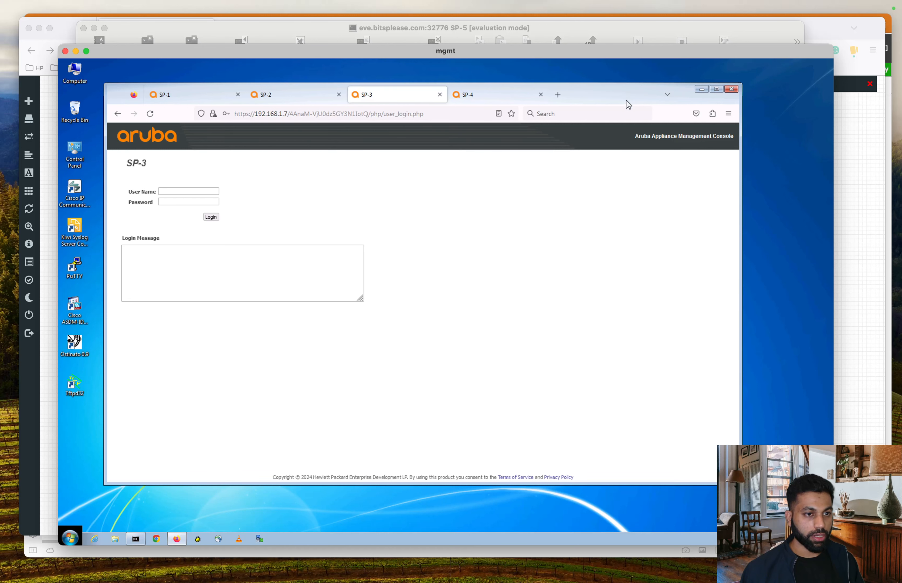
left_click(180, 96)
left_click(282, 95)
left_click(385, 97)
left_click(517, 101)
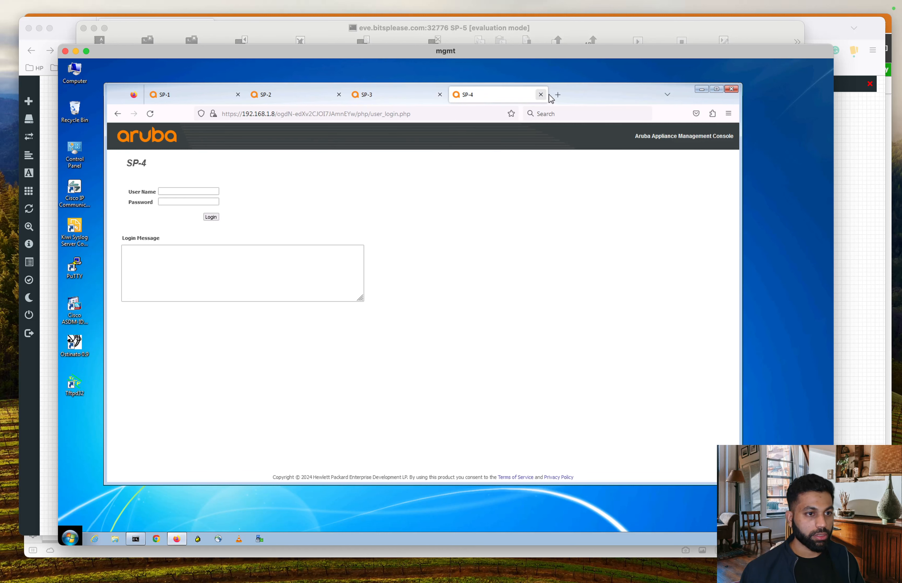
left_click(560, 94)
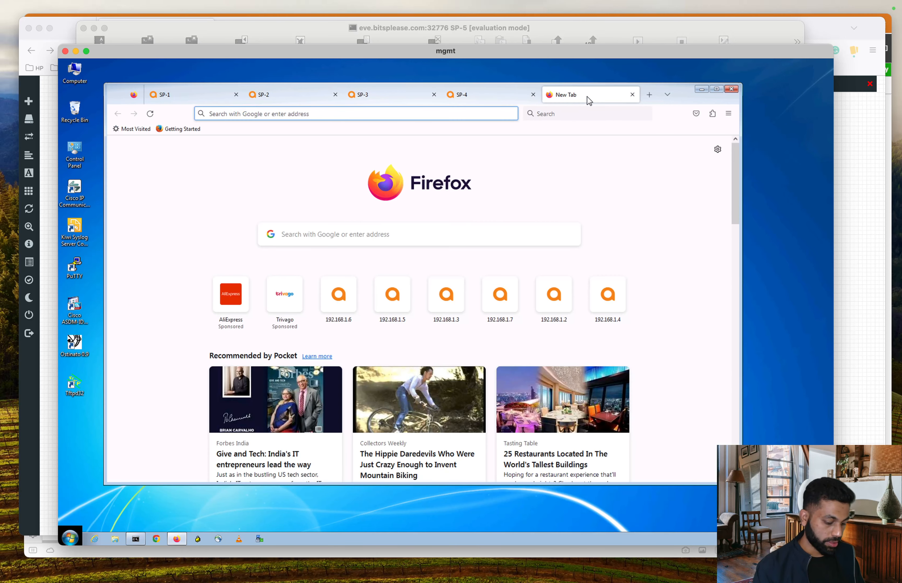
type("https")
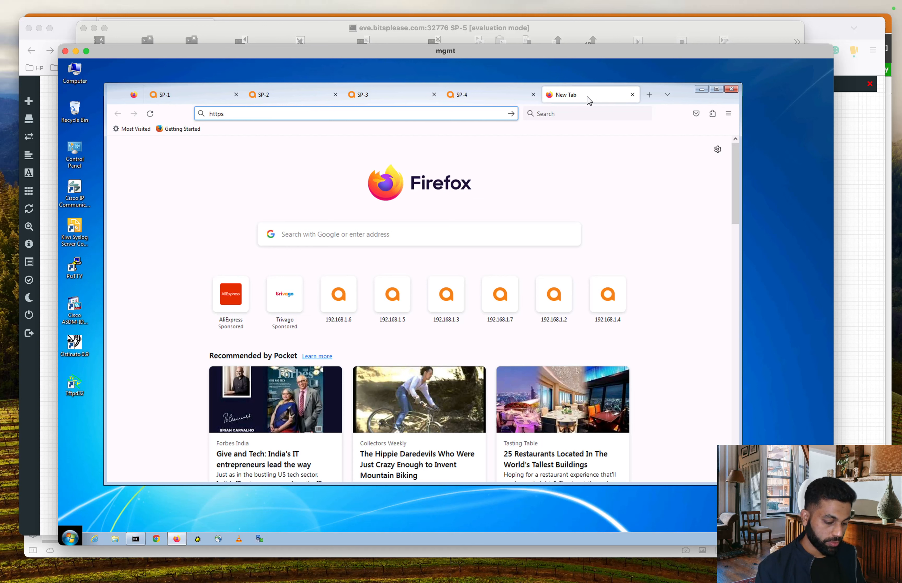
type("://192.168.1.")
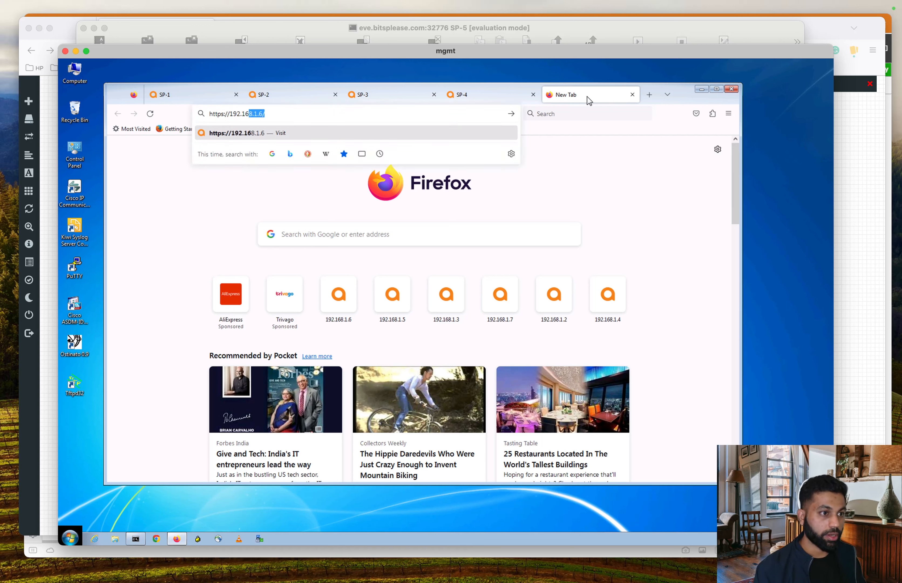
type("9")
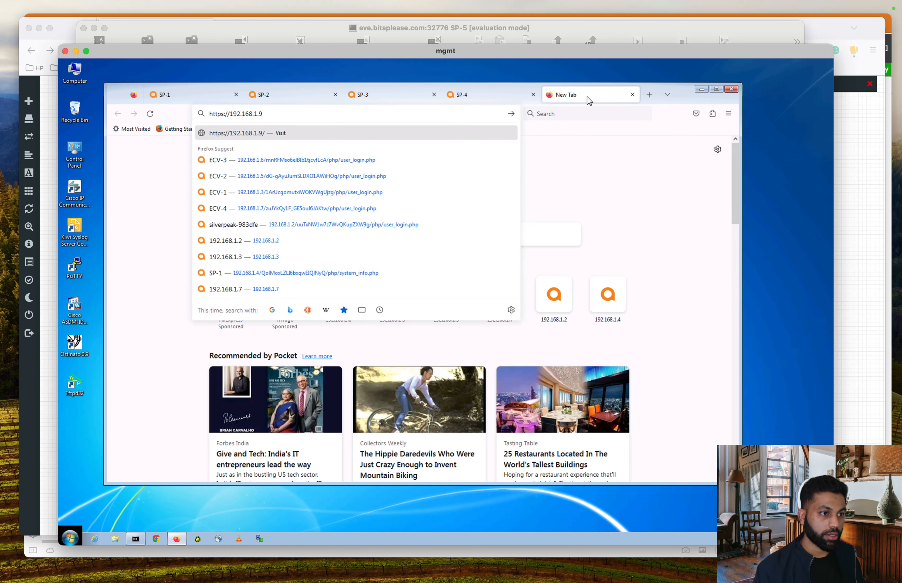
key("Return")
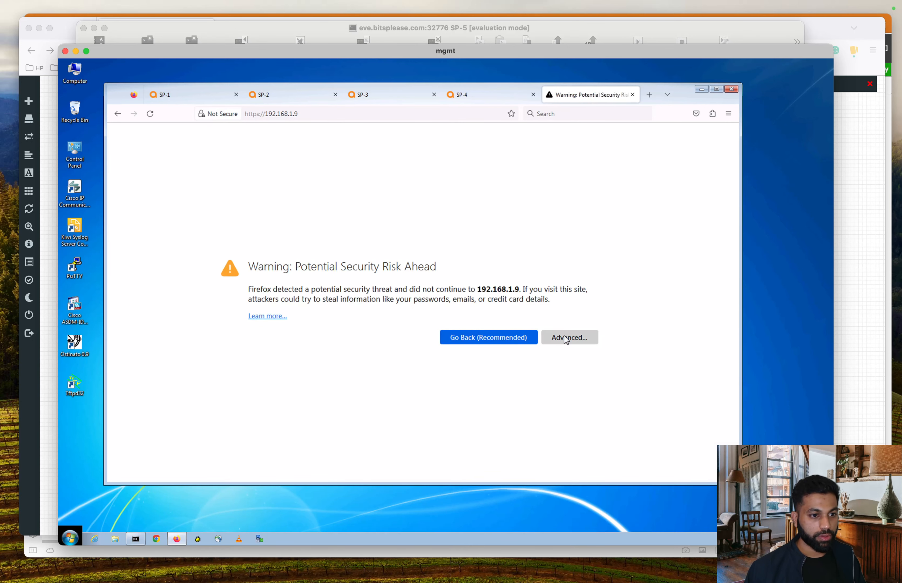
left_click(564, 335)
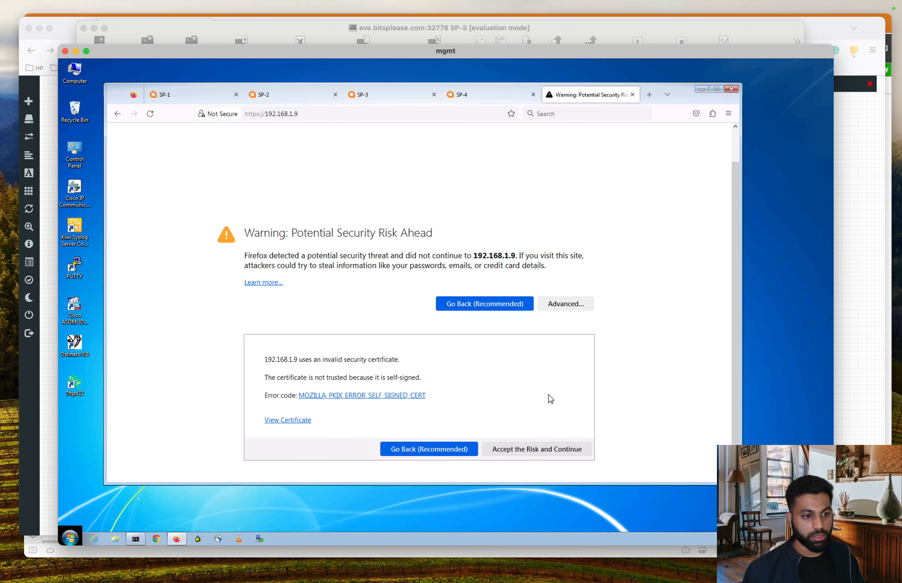
left_click(540, 450)
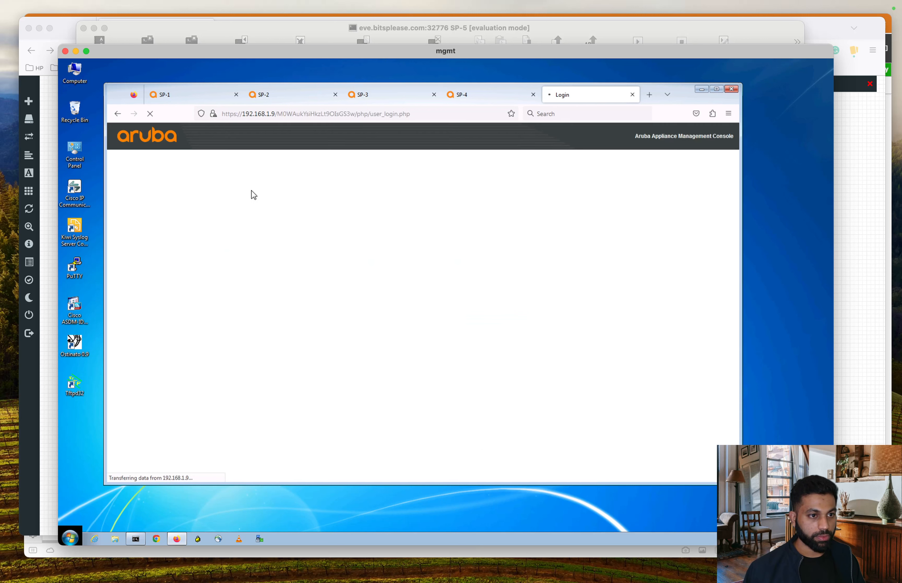
Step: Log into the 192.168.1.9 console without saving the login, open Configuration, and return to EVE
left_click(198, 193)
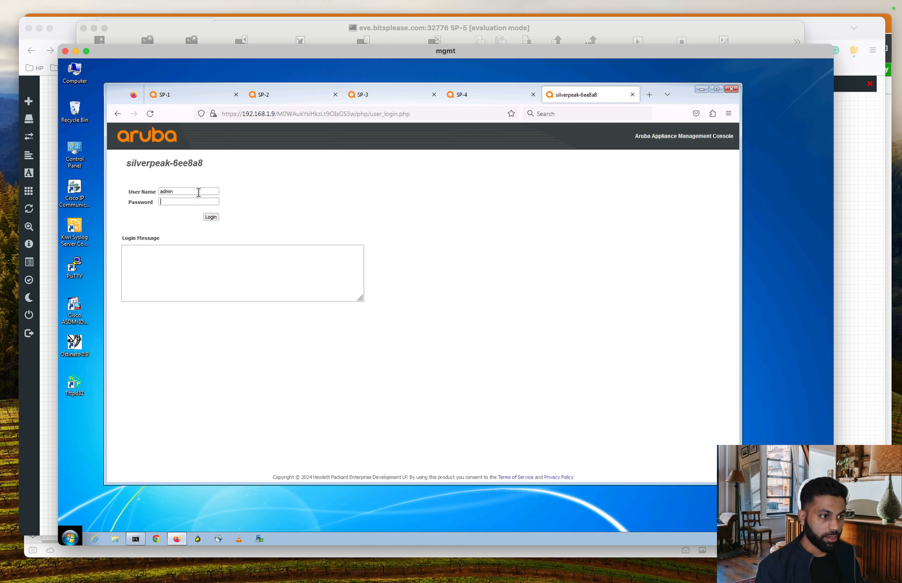
type("a")
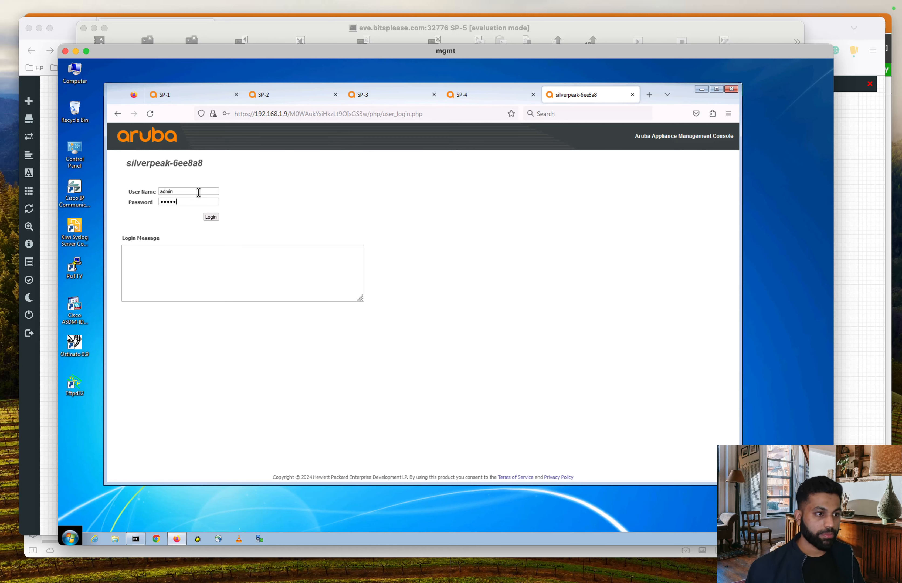
left_click(209, 218)
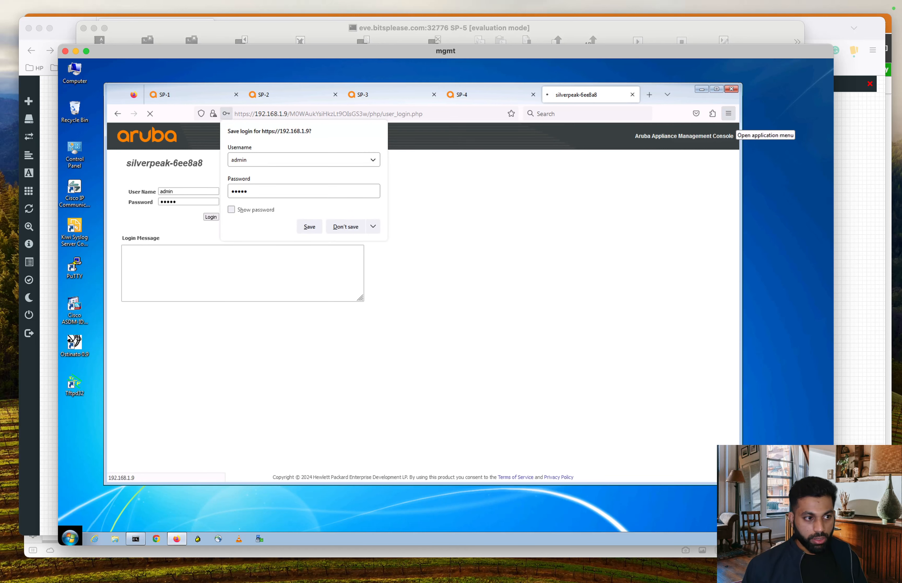
left_click(345, 227)
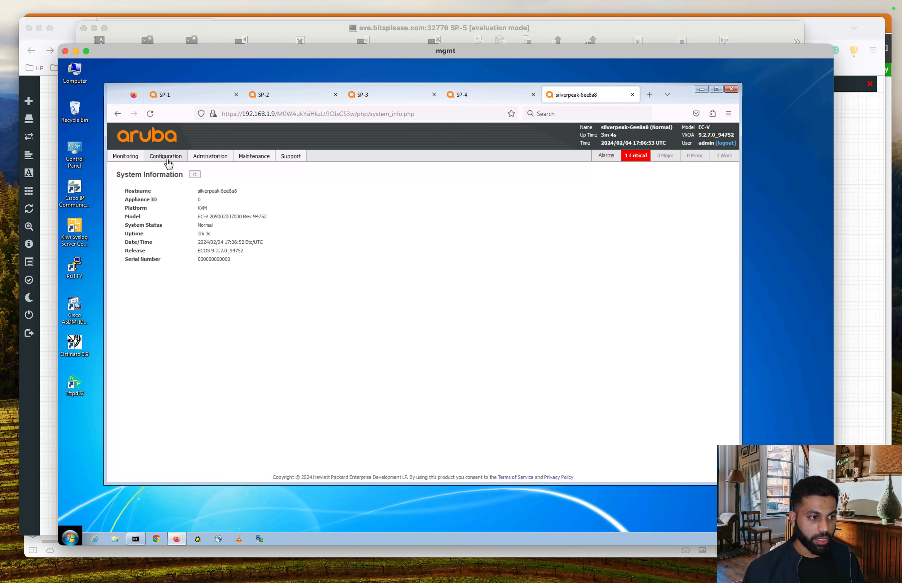
left_click(168, 164)
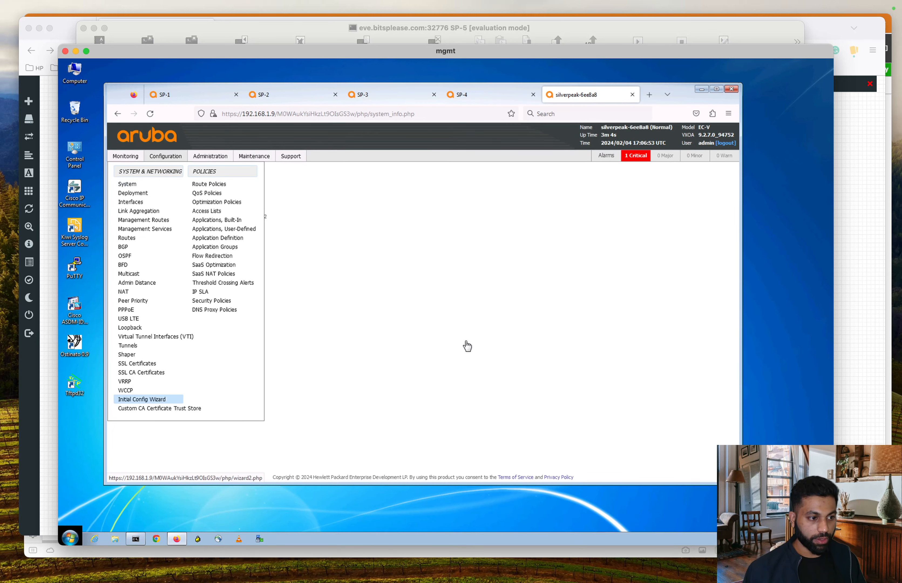
key("ctrl+Up")
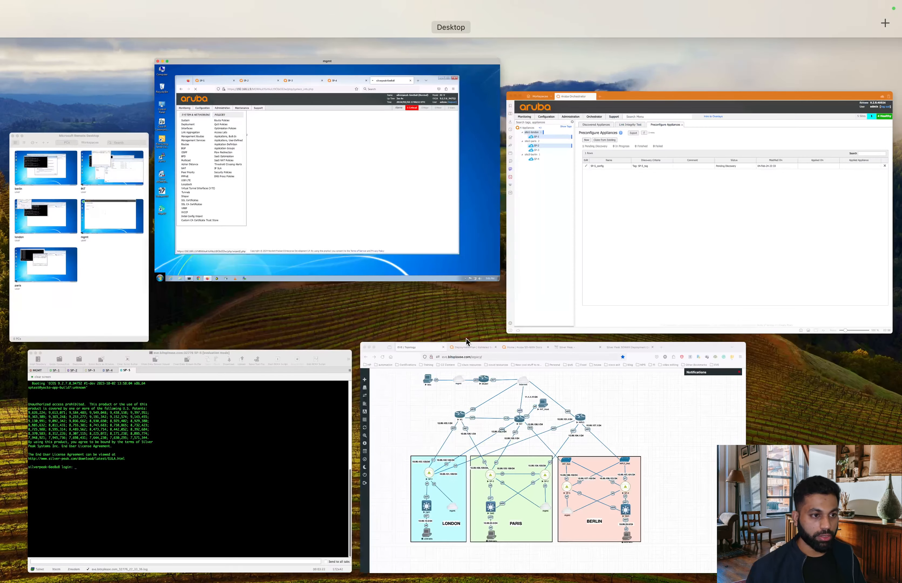
left_click(636, 369)
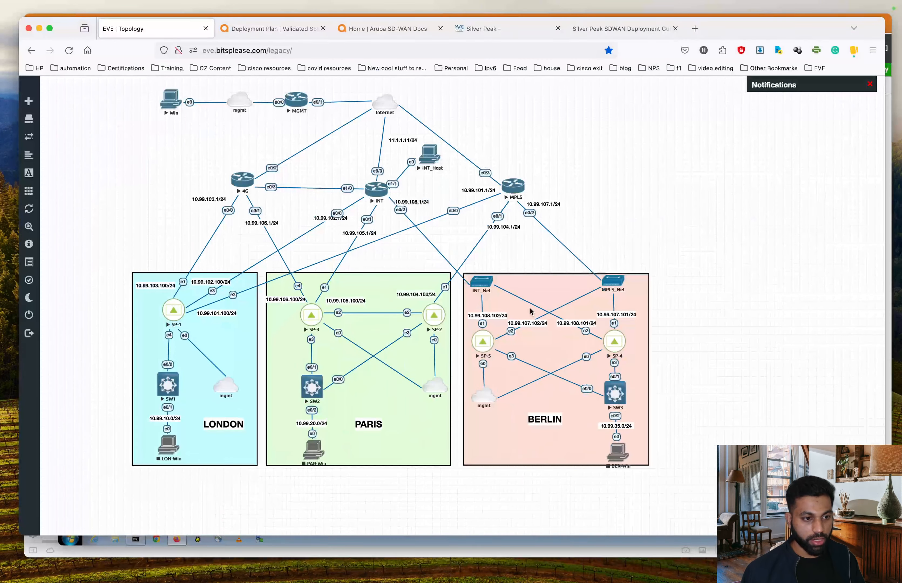
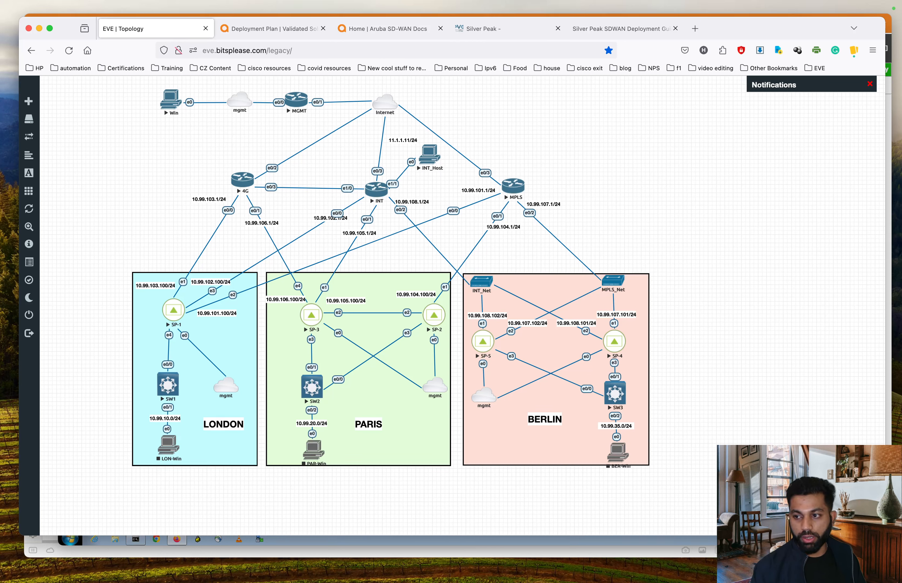
Step: Assign MAC 50:00:00:08:00:00 to mgmt0 in the MAC Address Assignment grid
key("ctrl+Up")
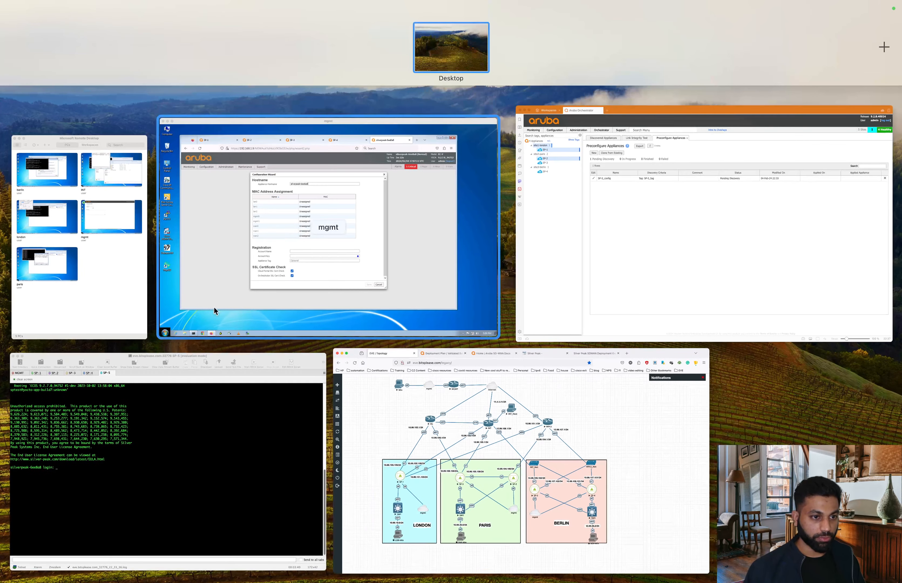
left_click(351, 255)
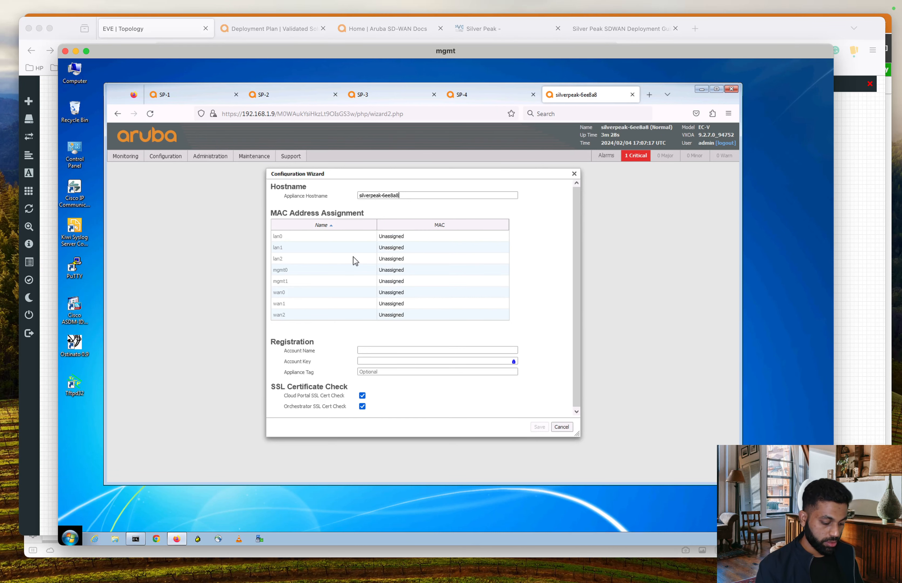
key("alt+v")
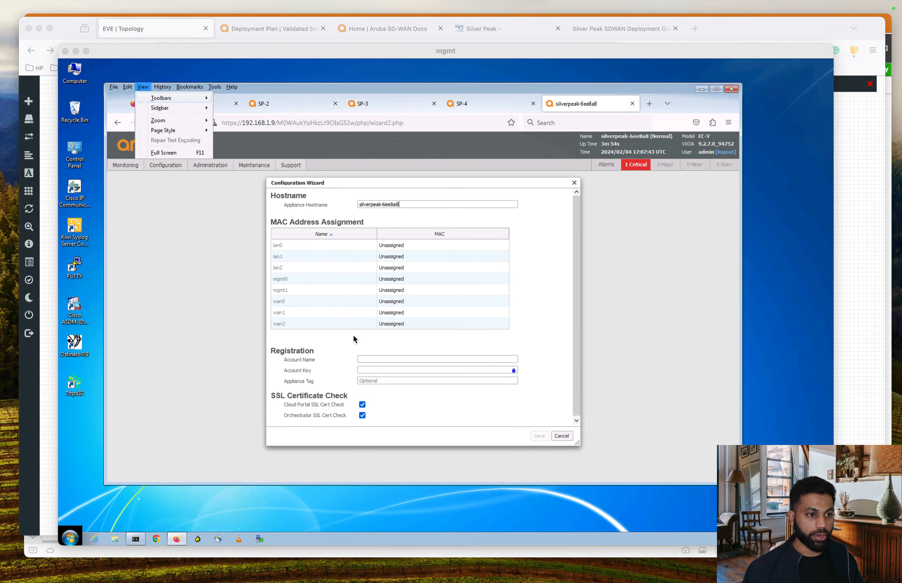
left_click(406, 277)
left_click(405, 279)
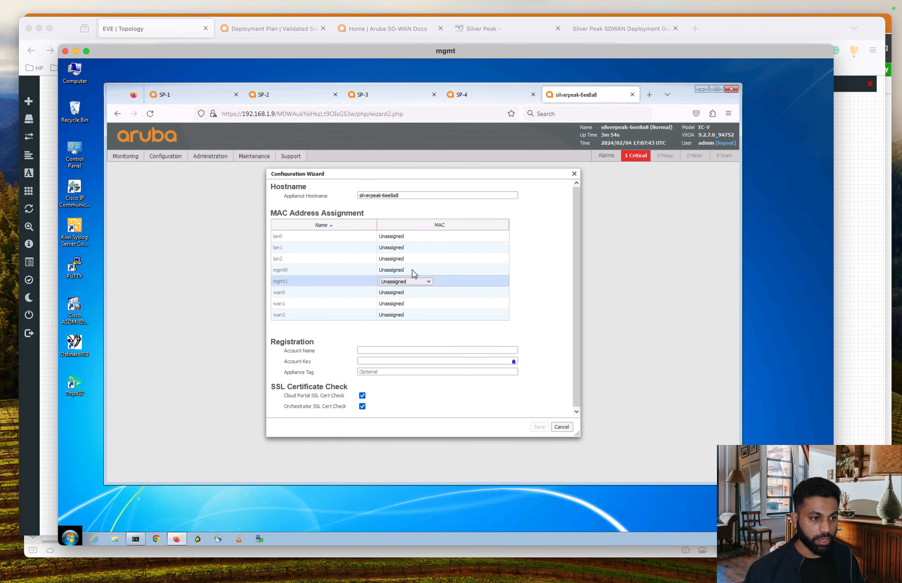
left_click(412, 269)
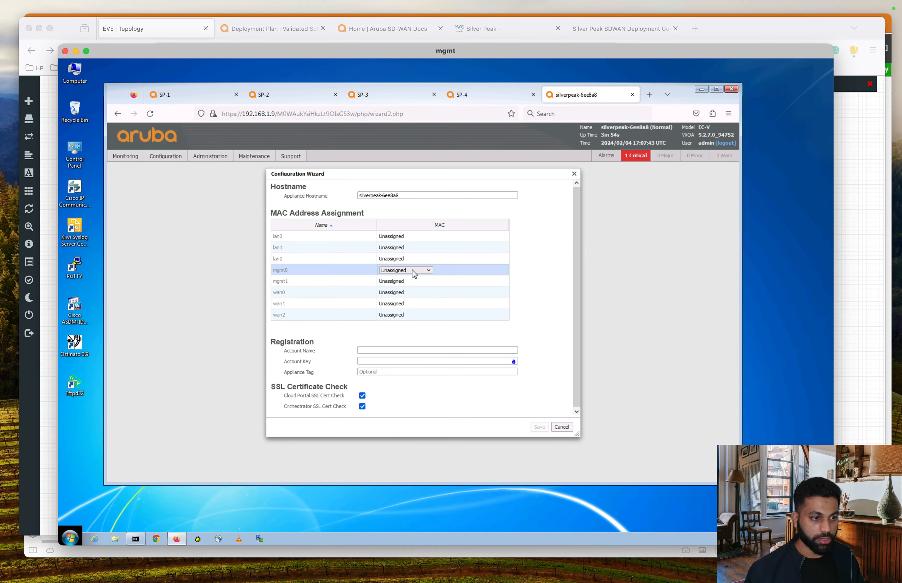
left_click(430, 272)
left_click(417, 291)
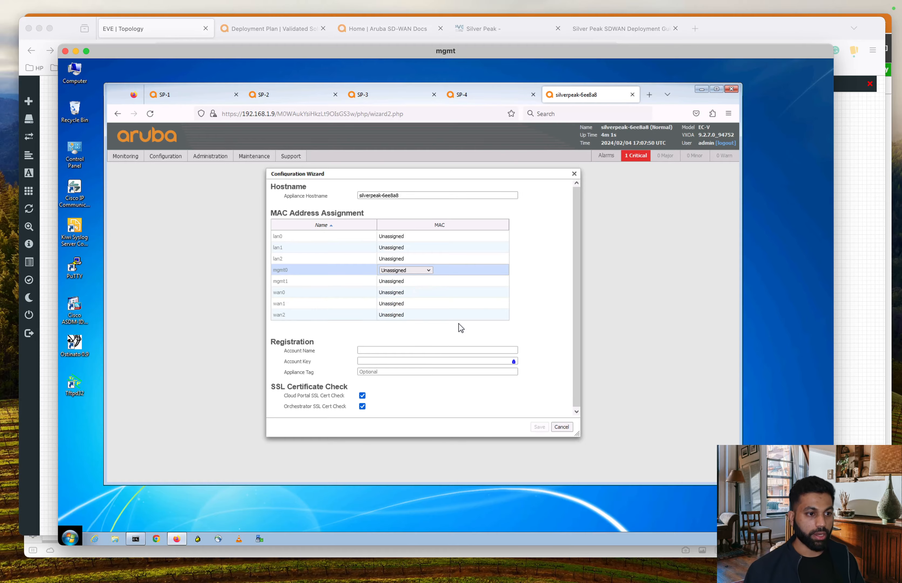
Step: Check the EVE topology, then assign MAC 50:00:00:08:00:02 to wan0
key("ctrl+Up")
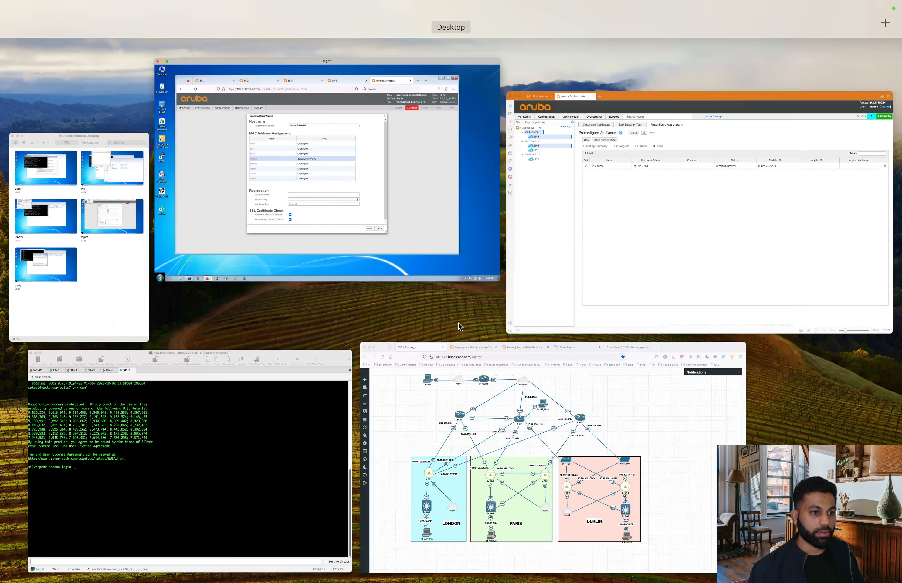
left_click(488, 354)
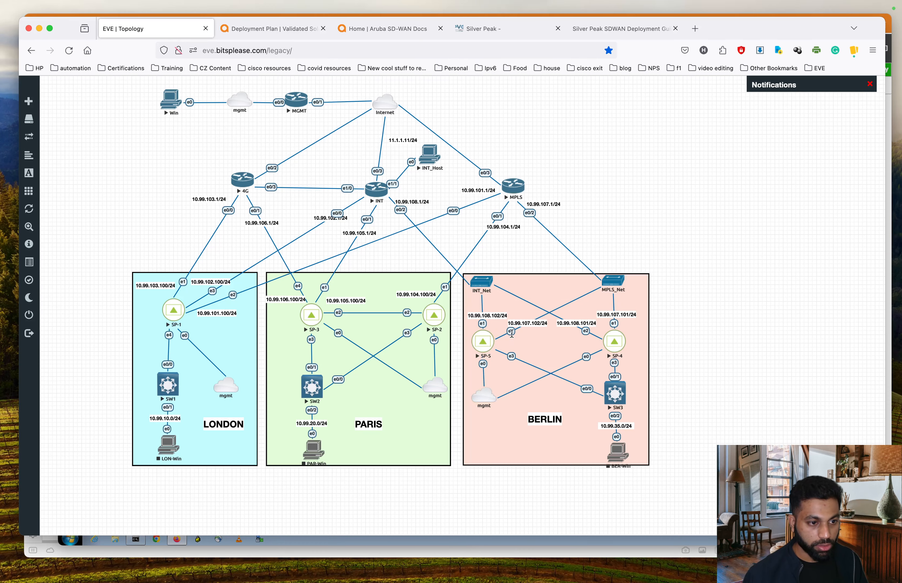
key("ctrl+Up")
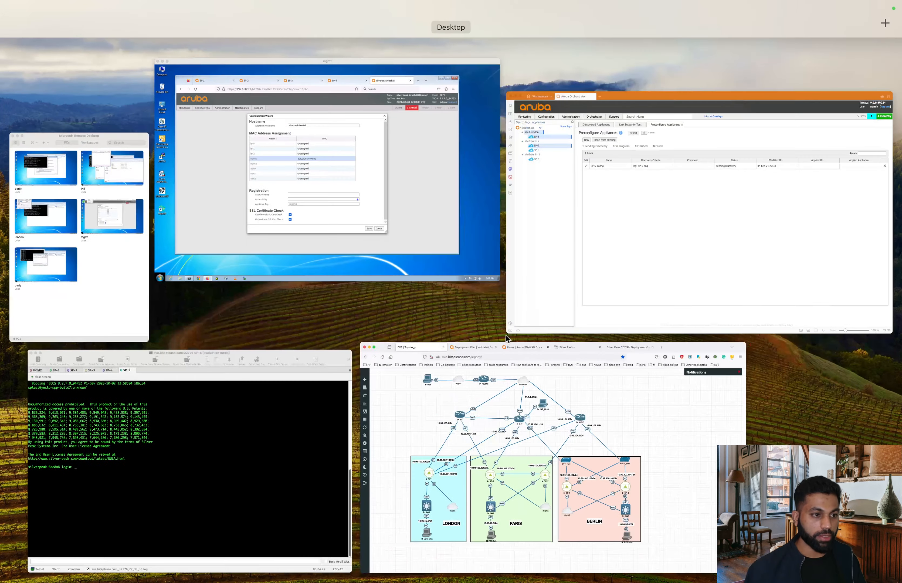
left_click(341, 207)
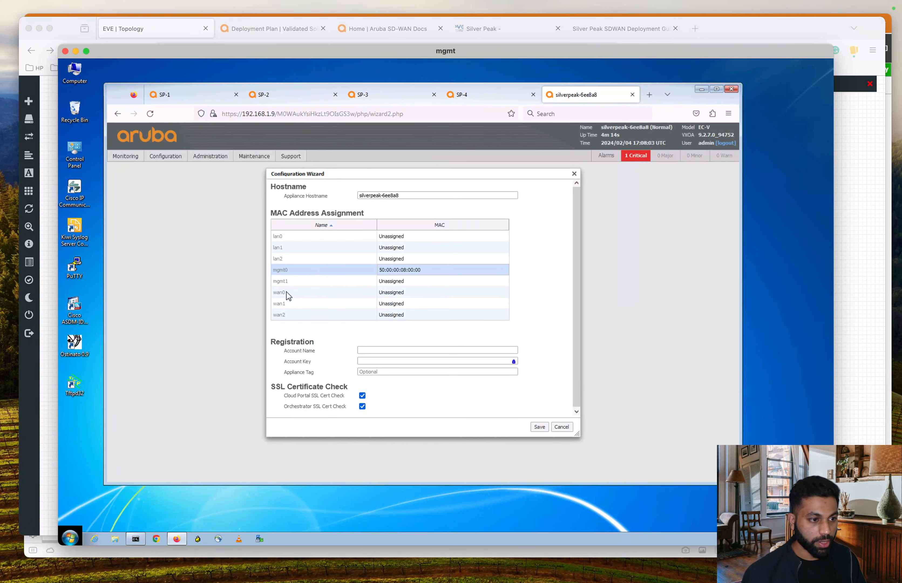
left_click(297, 295)
left_click(398, 294)
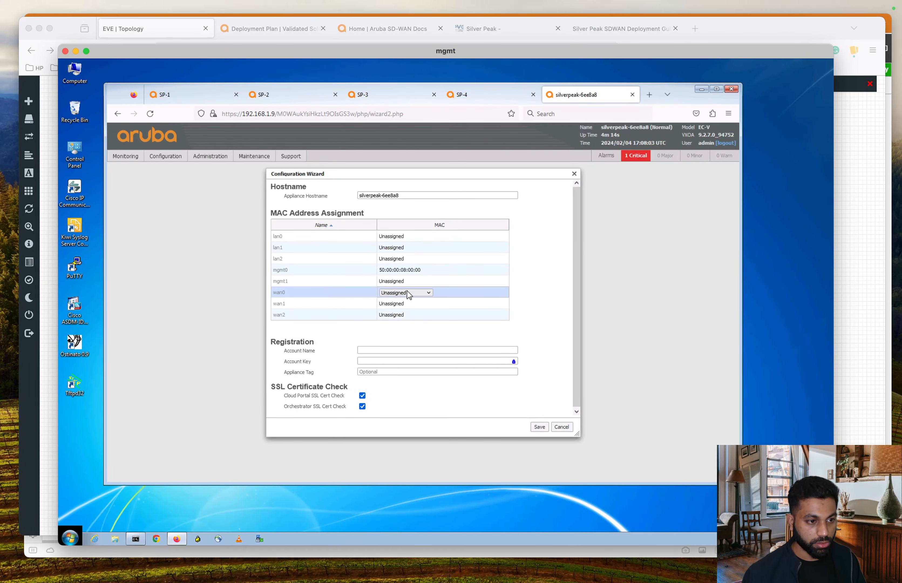
left_click(407, 292)
left_click(423, 320)
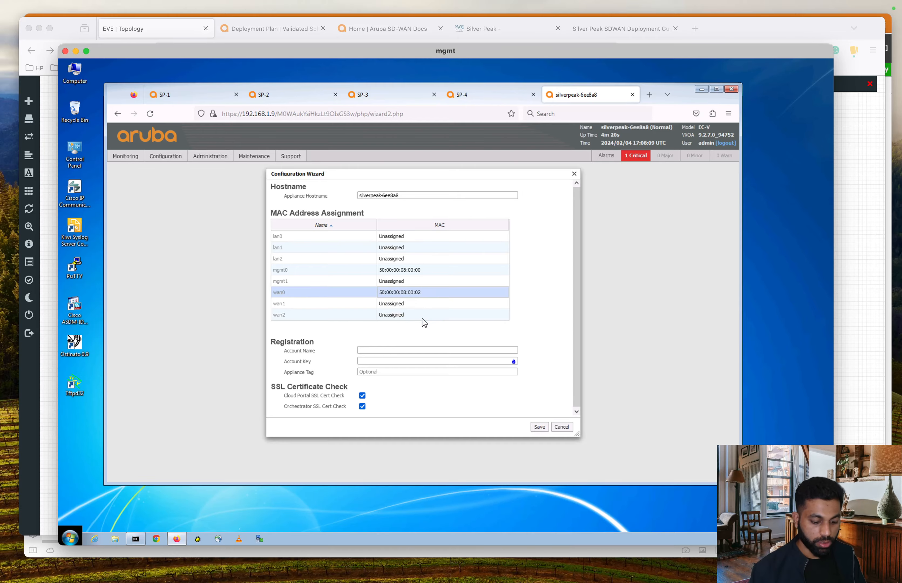
Step: Check the EVE topology, then assign MAC 50:00:00:08:00:01 to wan1
key("ctrl+Up")
left_click(578, 447)
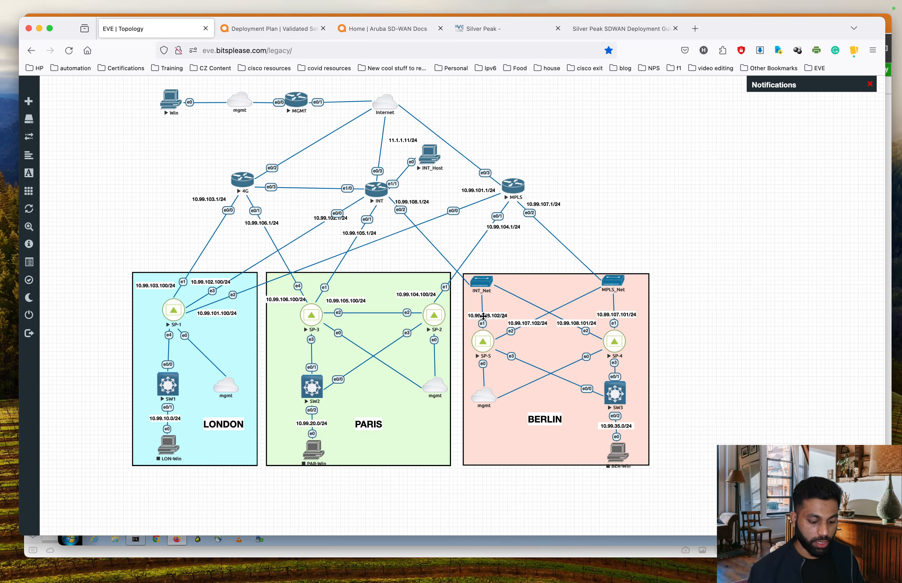
key("ctrl+Up")
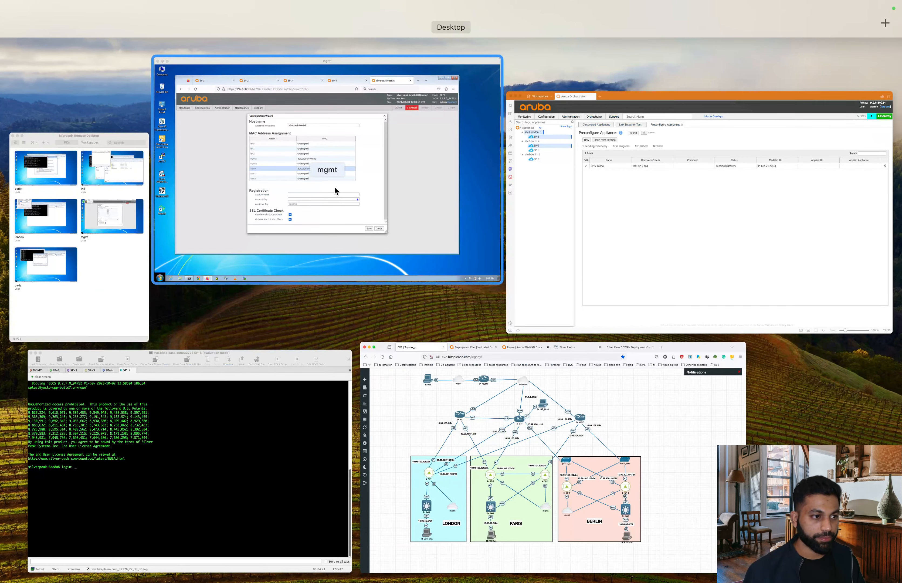
left_click(334, 186)
left_click(288, 302)
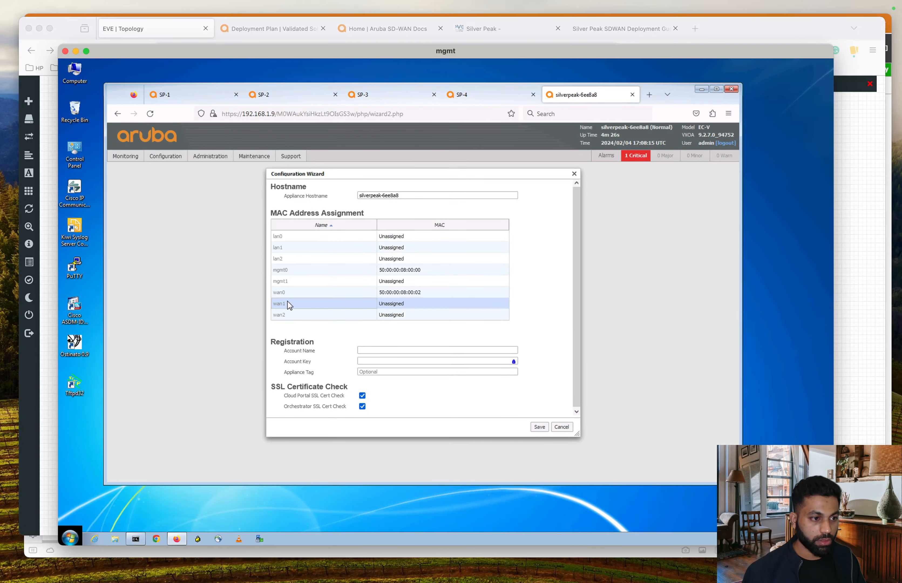
left_click(435, 304)
left_click(421, 303)
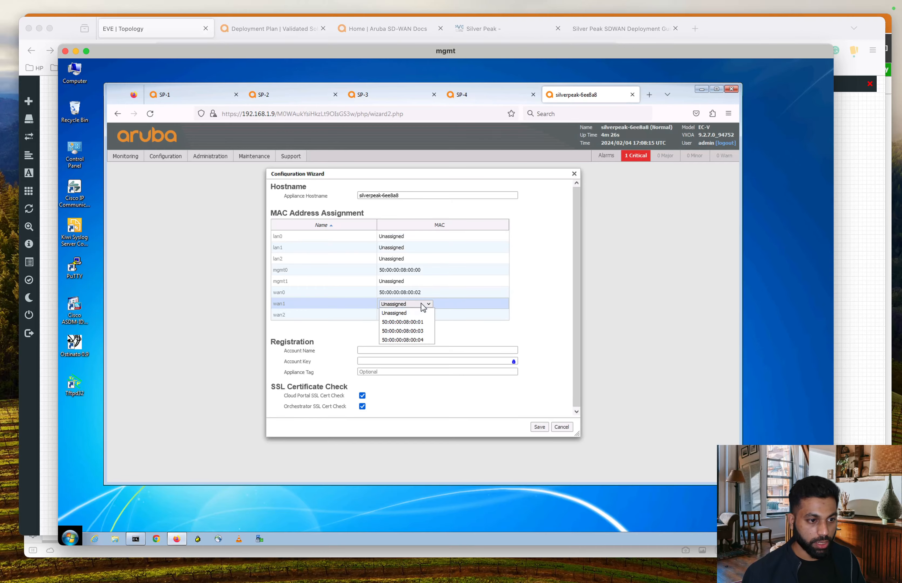
left_click(419, 318)
Step: Check the EVE topology, then assign MAC 50:00:00:08:00:03 to lan0
key("ctrl+Up")
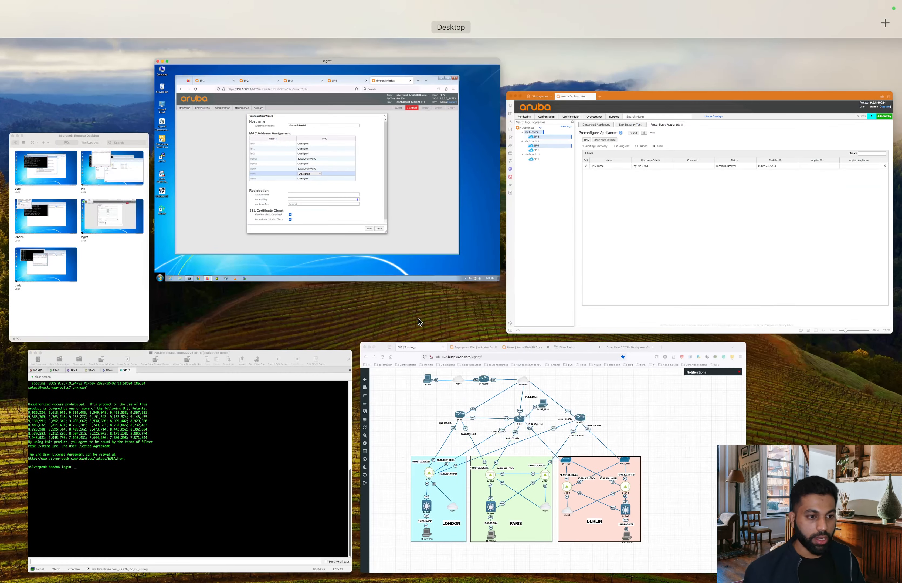
left_click(622, 500)
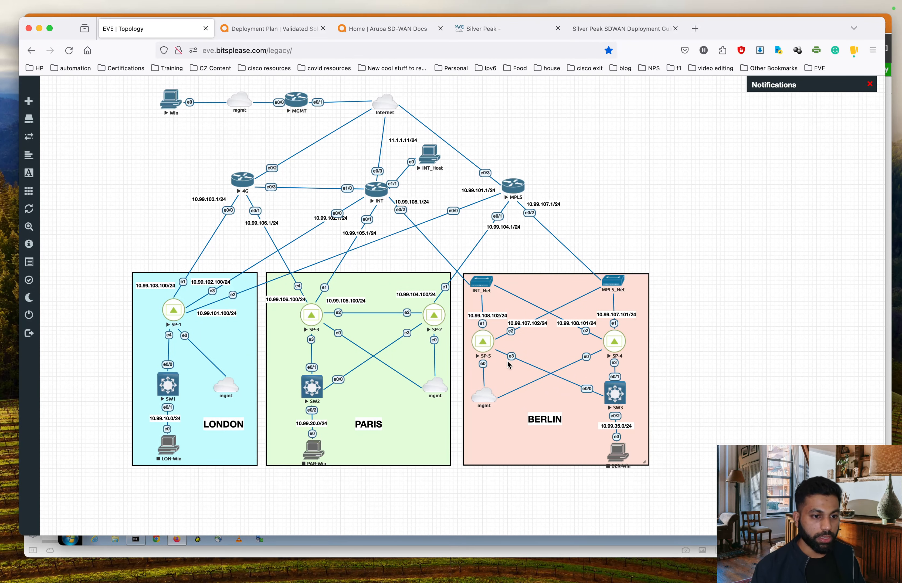
key("ctrl+Up")
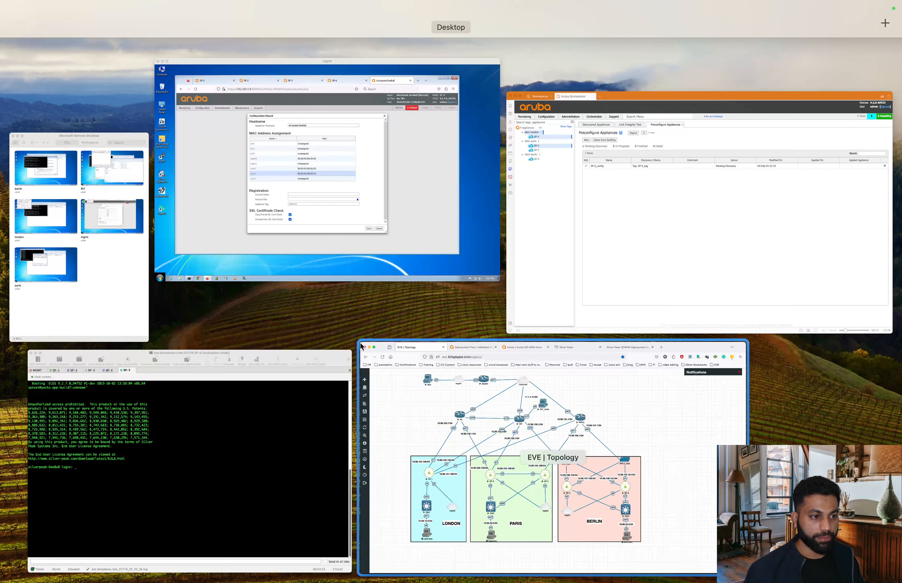
left_click(303, 208)
left_click(341, 233)
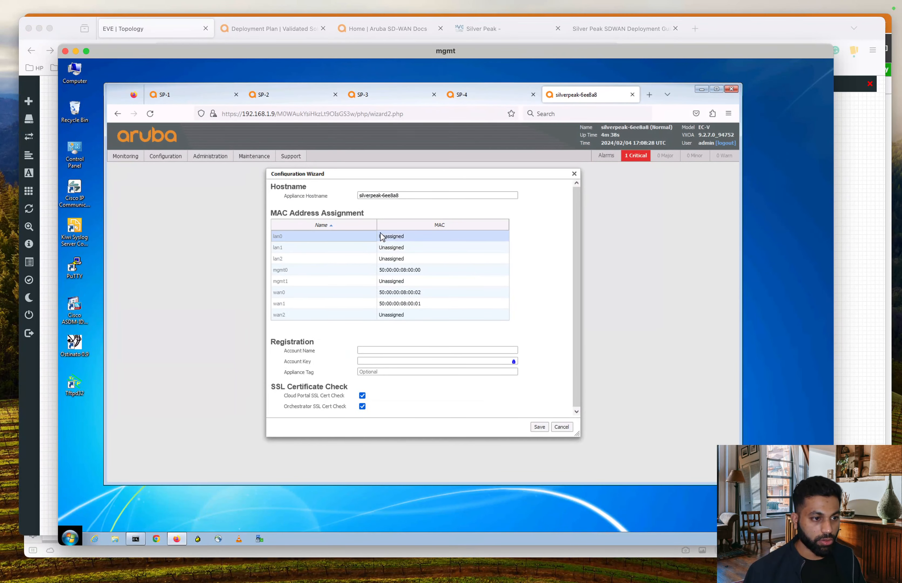
left_click(391, 237)
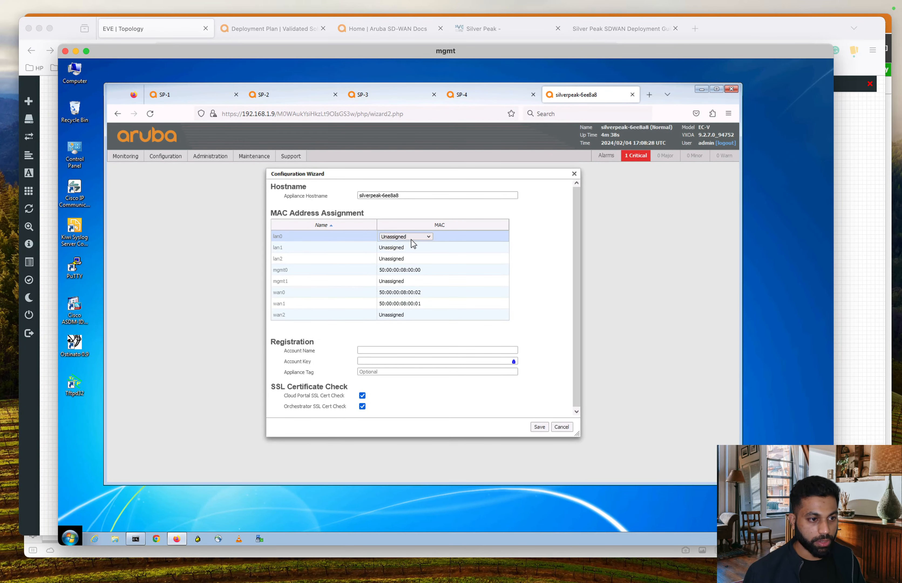
left_click(411, 239)
left_click(415, 256)
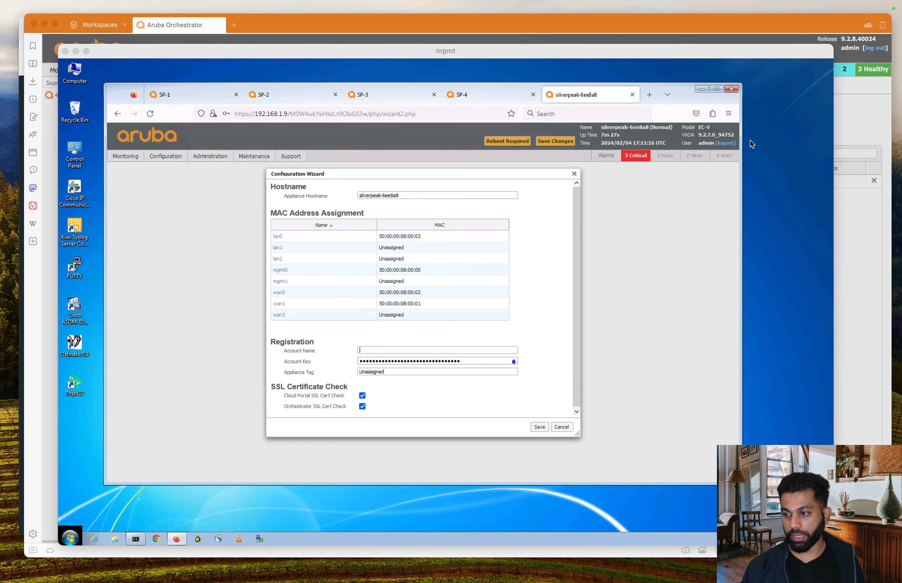
Step: Replace hostname silverpeak-6ee8a8 with SP-5 and set the appliance tag to SP-5_tag
left_click(416, 200)
left_click_drag(416, 200, 332, 185)
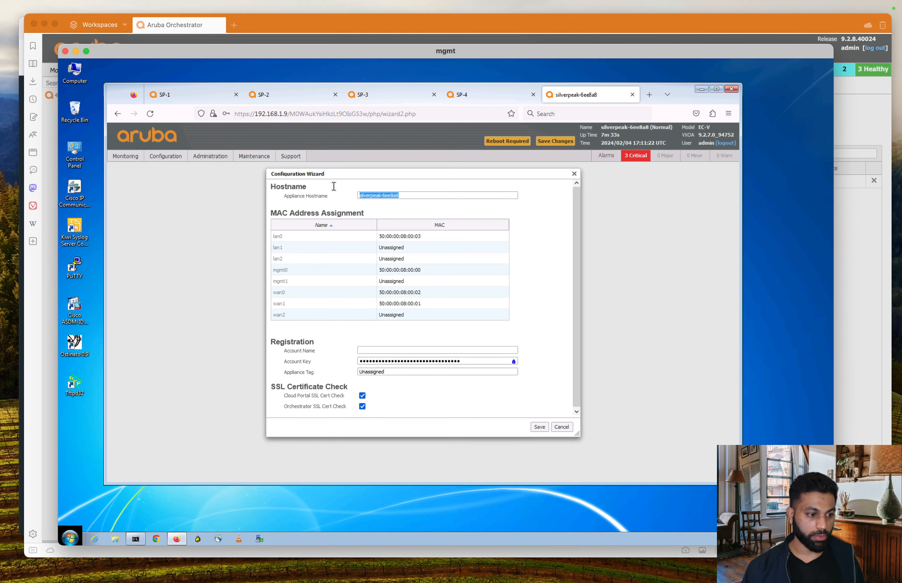
type("SP-5")
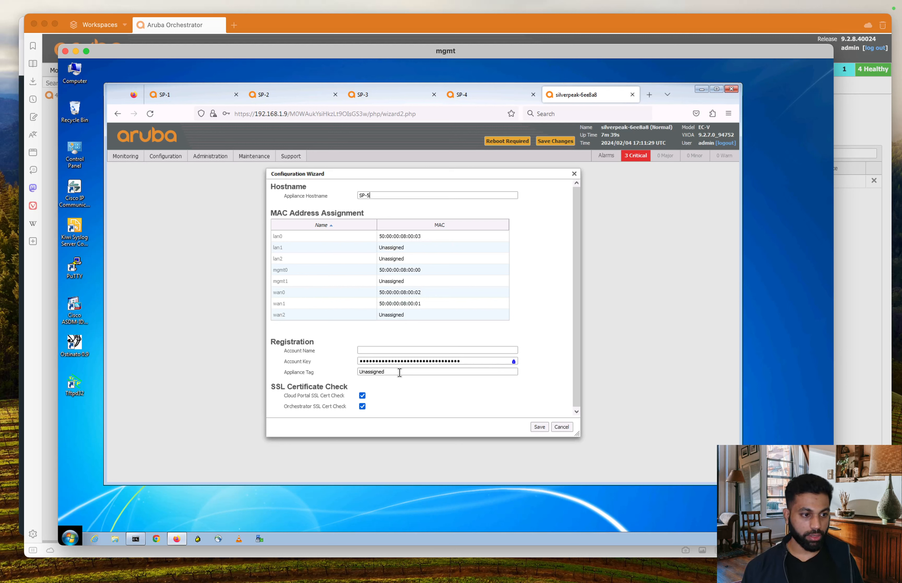
key("Tab")
key("Tab")
key("Tab")
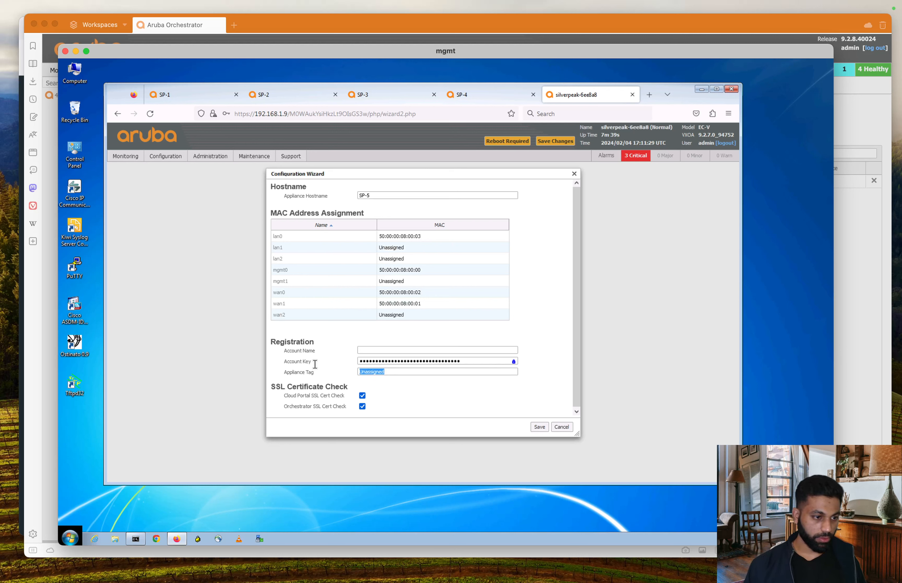
type("SP-5")
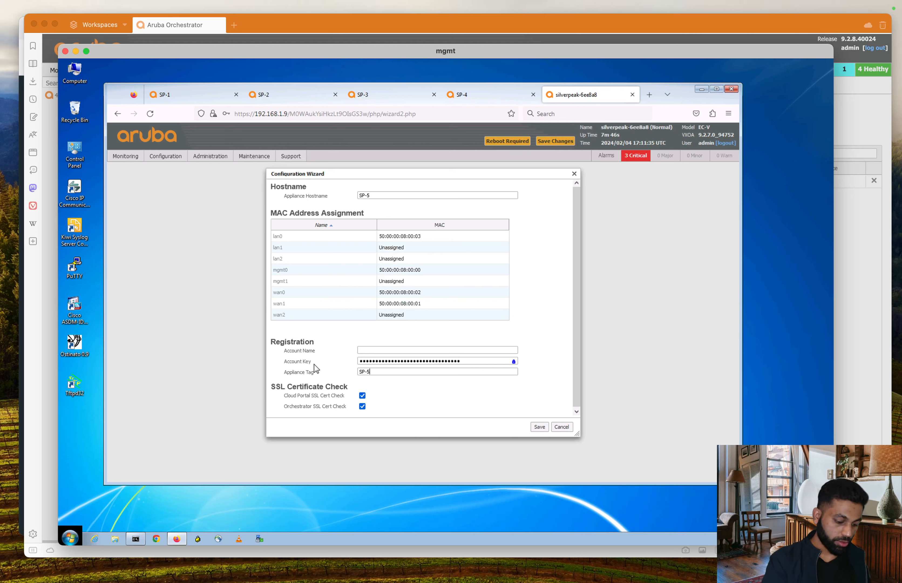
type("_tag")
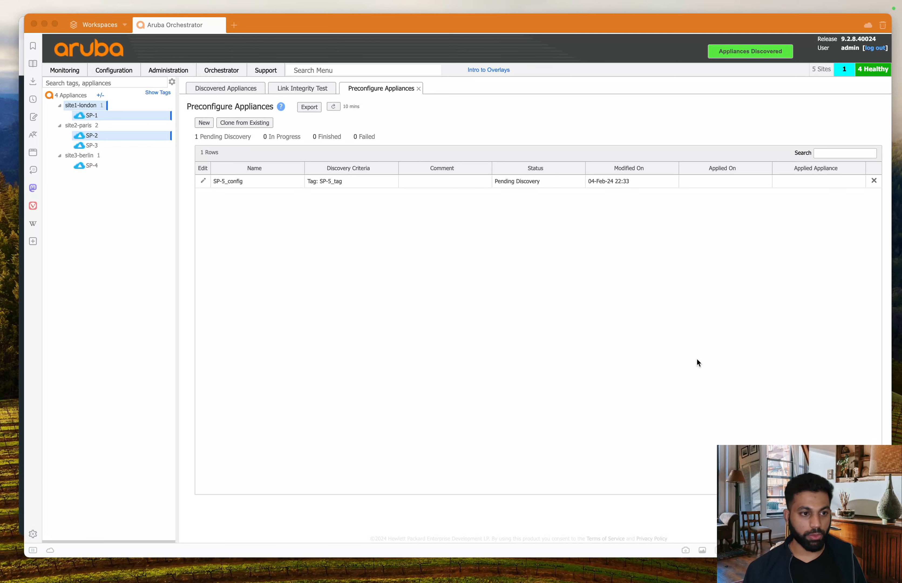
Step: Open Orchestrator's discovered appliances list and select the unreachable silverpeak-6ee8a8 entry
left_click(687, 343)
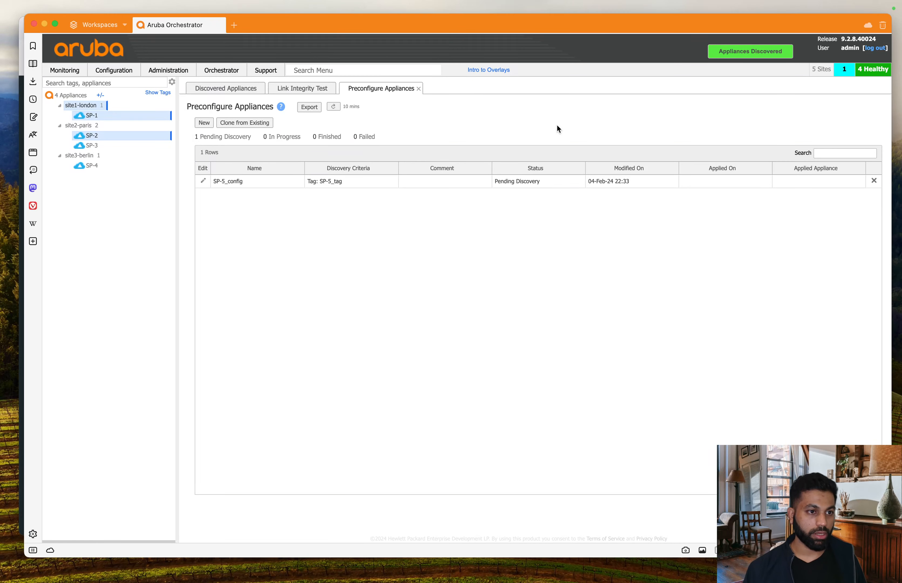
left_click(735, 52)
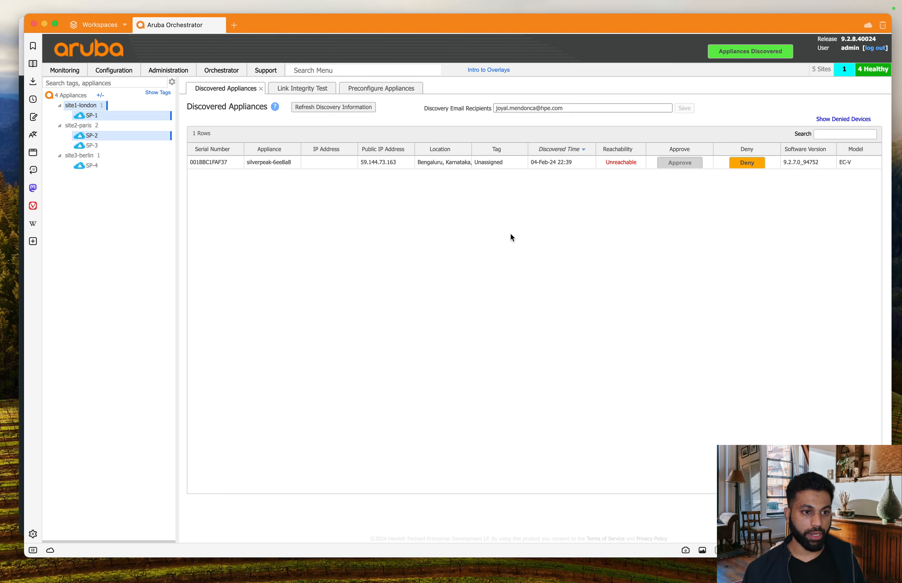
triple_click(288, 161)
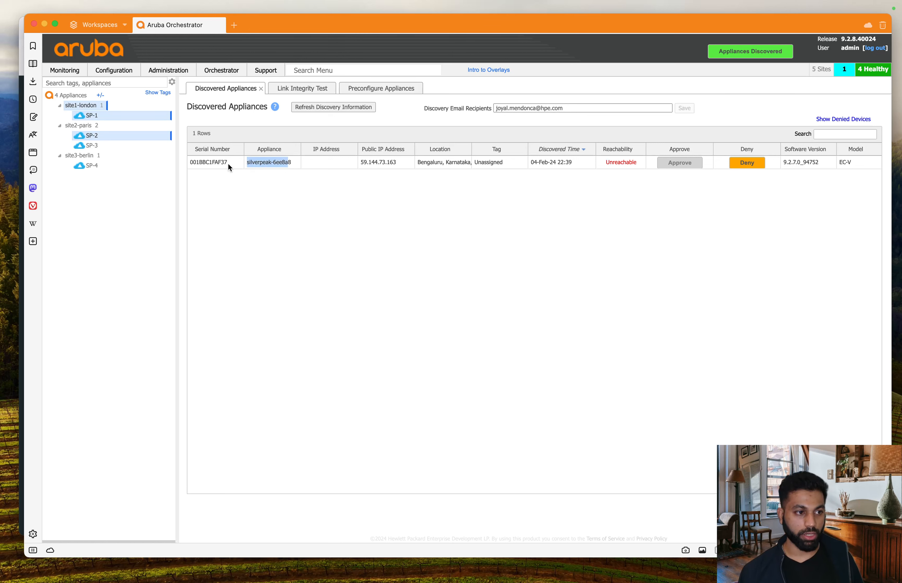
left_click(250, 166)
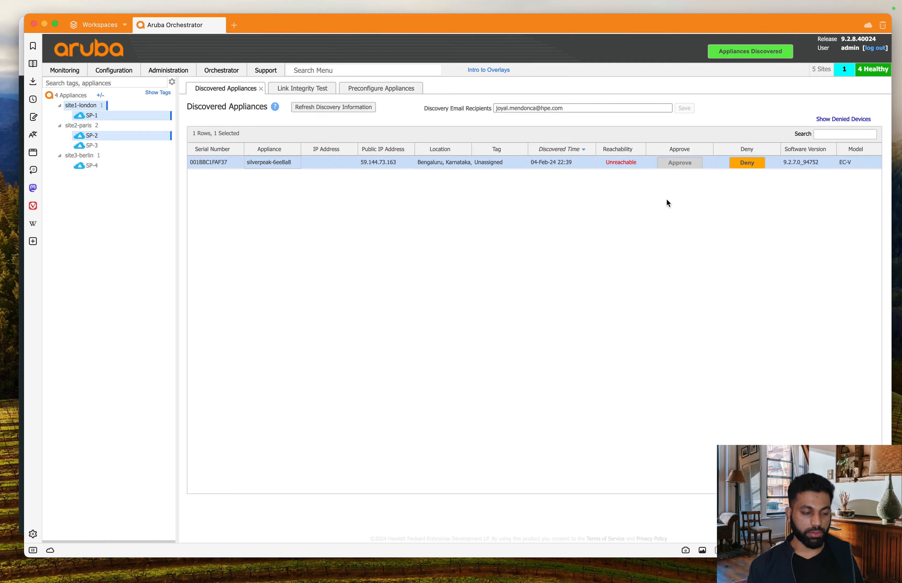
key("ctrl+Up")
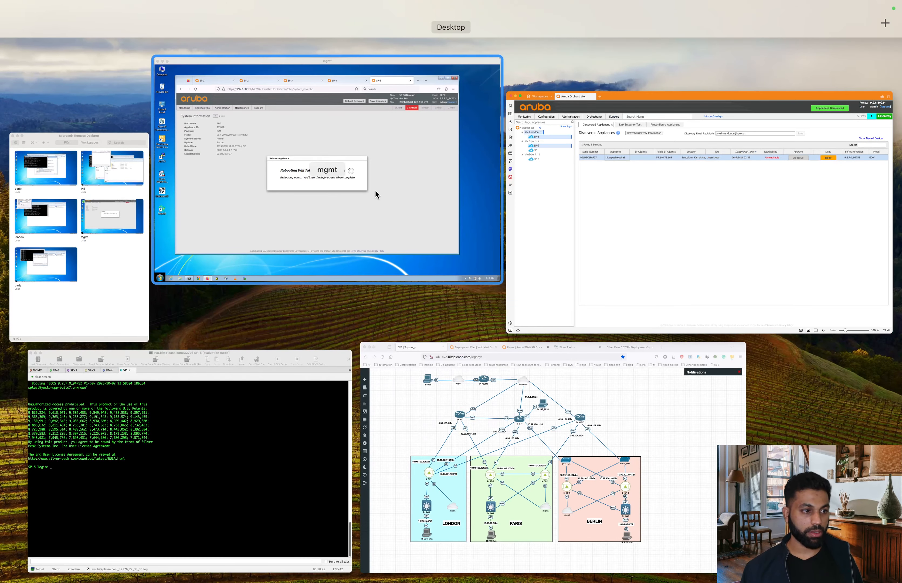
Step: Ping the rebooting appliance at 192.168.1.9 from the management VM's command prompt
left_click(408, 188)
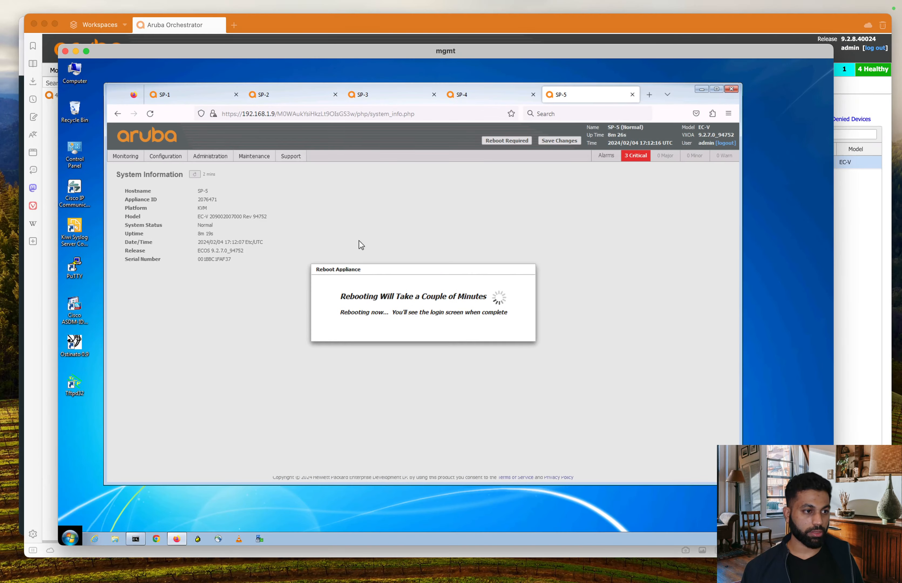
left_click(136, 541)
key("Return")
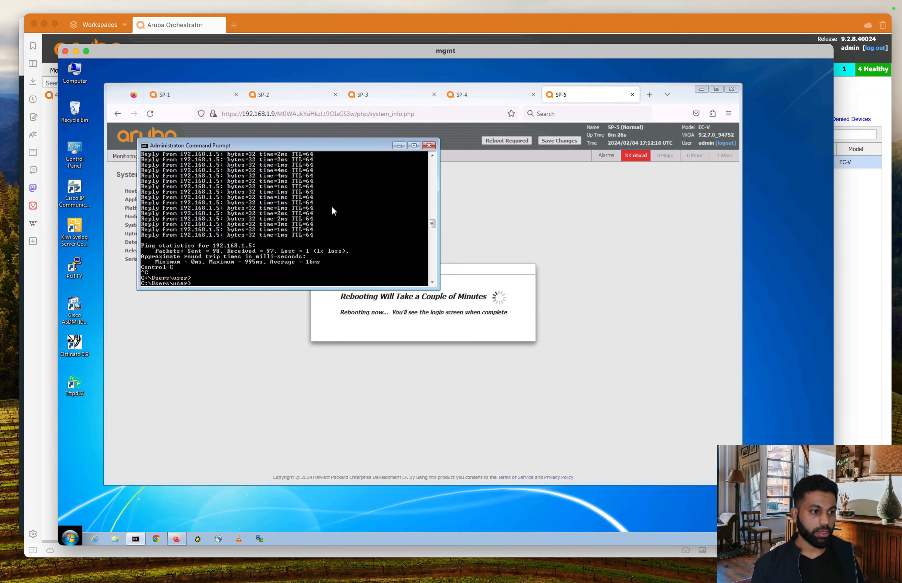
key("Return")
key("Up")
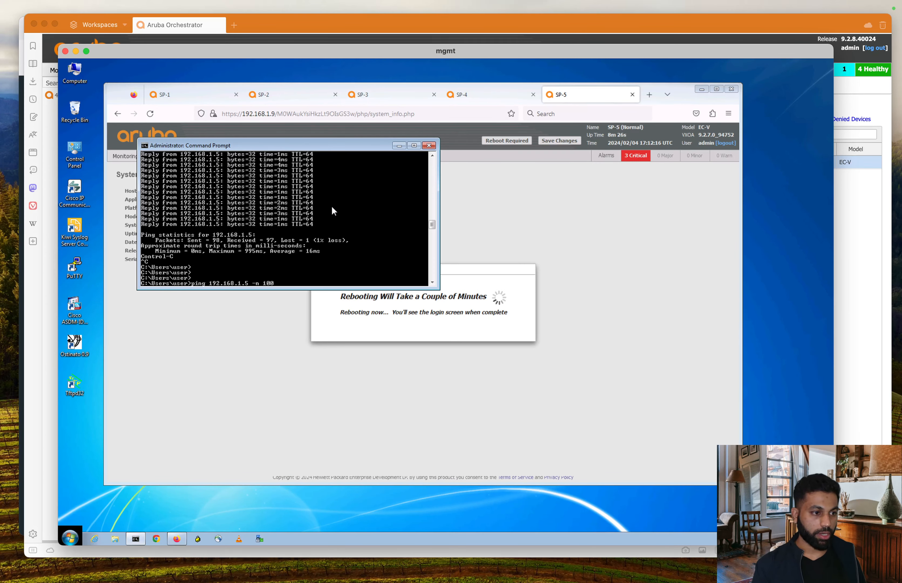
key("BackSpace")
key("BackSpace")
key("BackSpace")
key("BackSpace")
key("BackSpace")
key("BackSpace")
key("BackSpace")
key("BackSpace")
type("9")
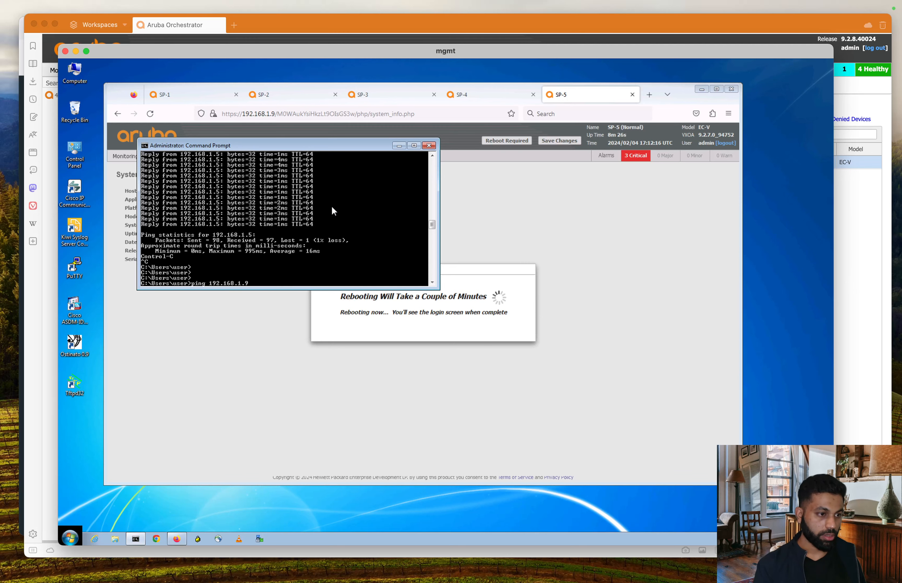
key("Return")
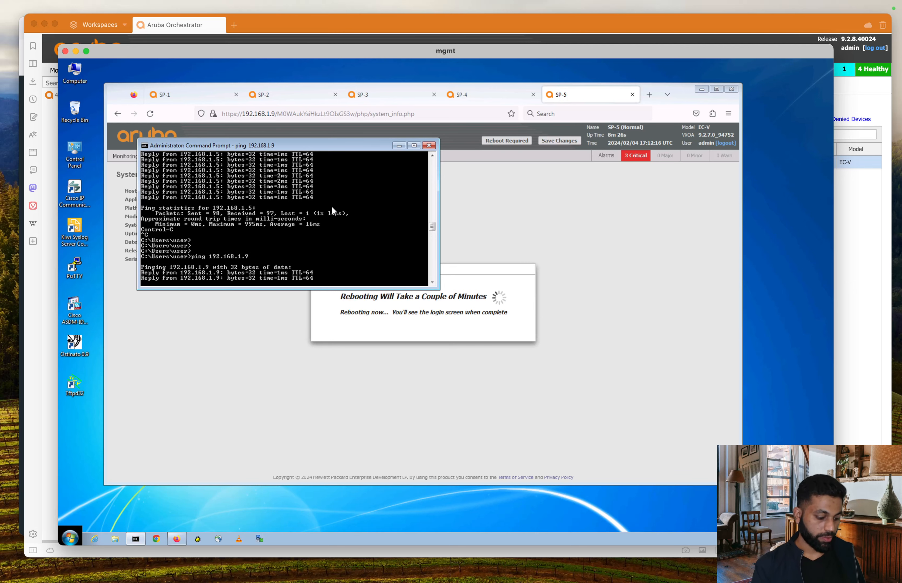
key("ctrl+c")
key("ctrl+Up")
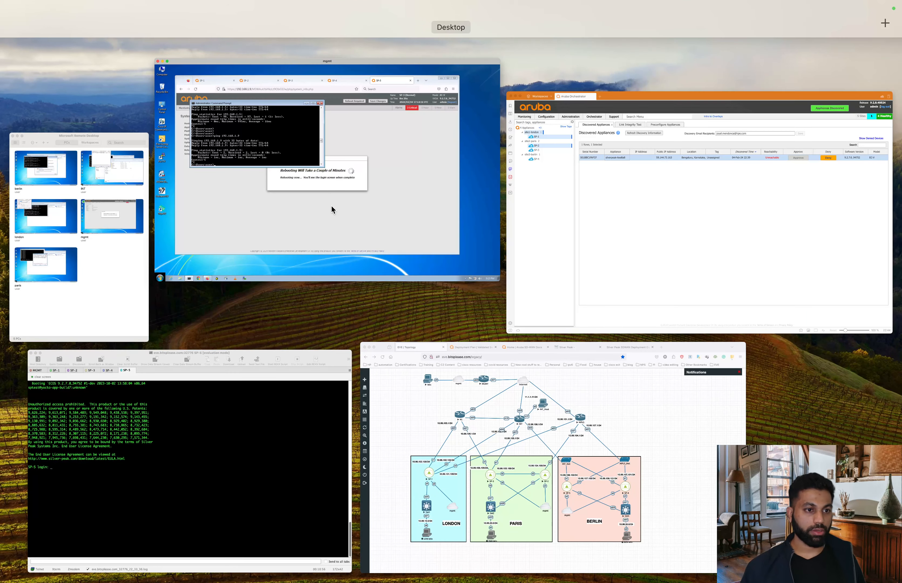
left_click(711, 207)
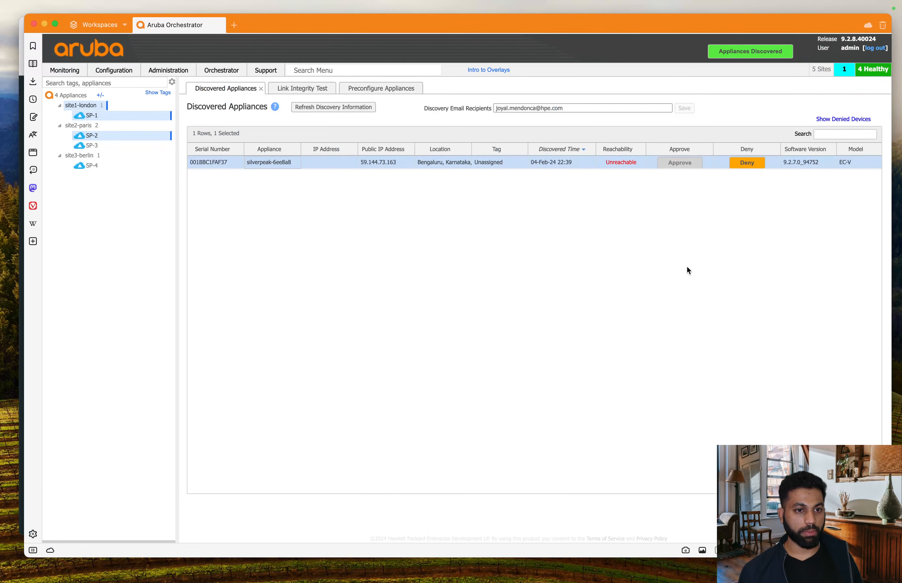
Step: Refresh discovery information and approve the now-reachable SP-5 appliance
left_click(322, 109)
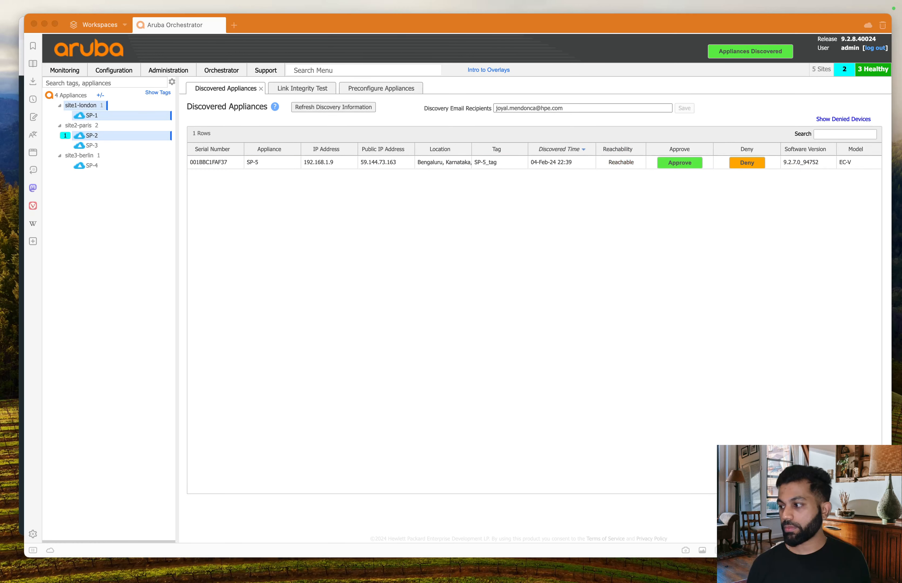
left_click(524, 285)
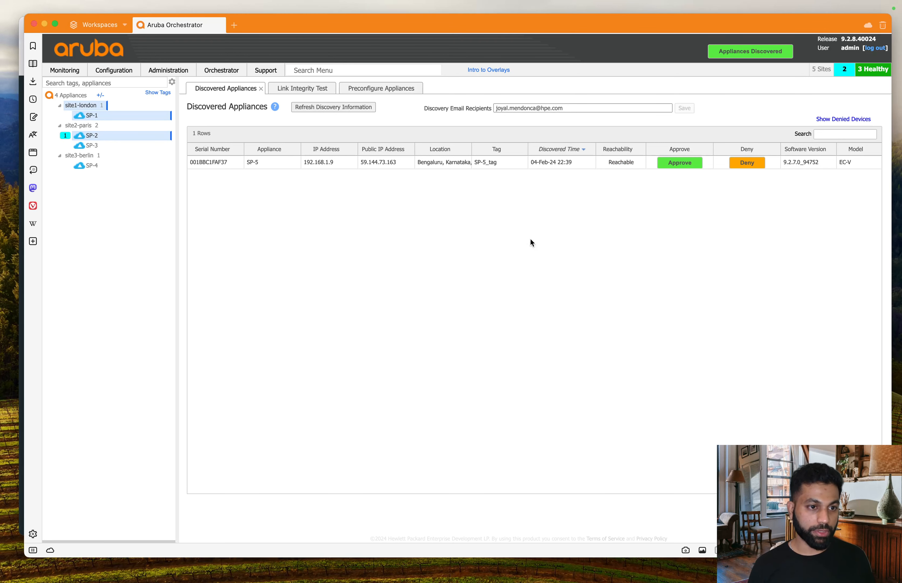
left_click(678, 167)
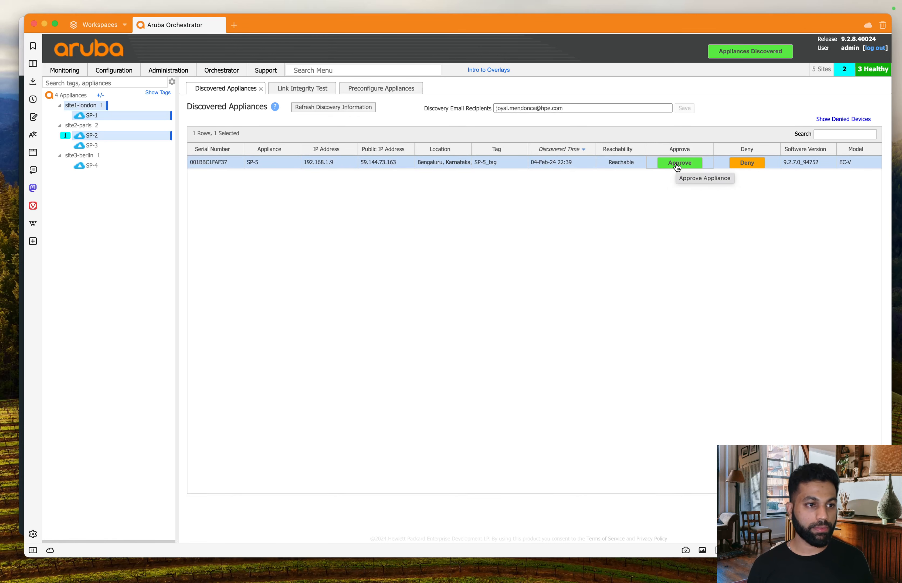
left_click(678, 167)
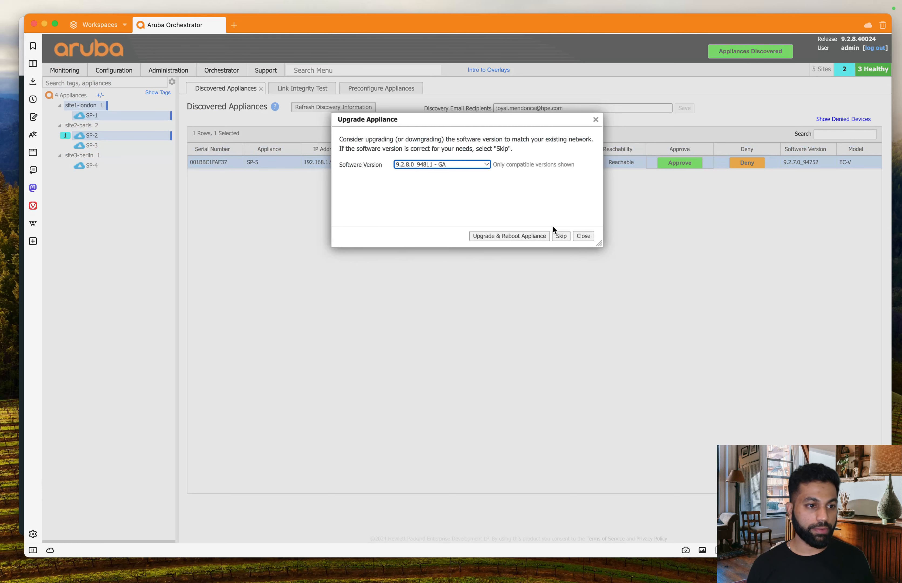
Step: Skip the software upgrade and apply the SP-5_config preconfiguration to SP-5
left_click(562, 235)
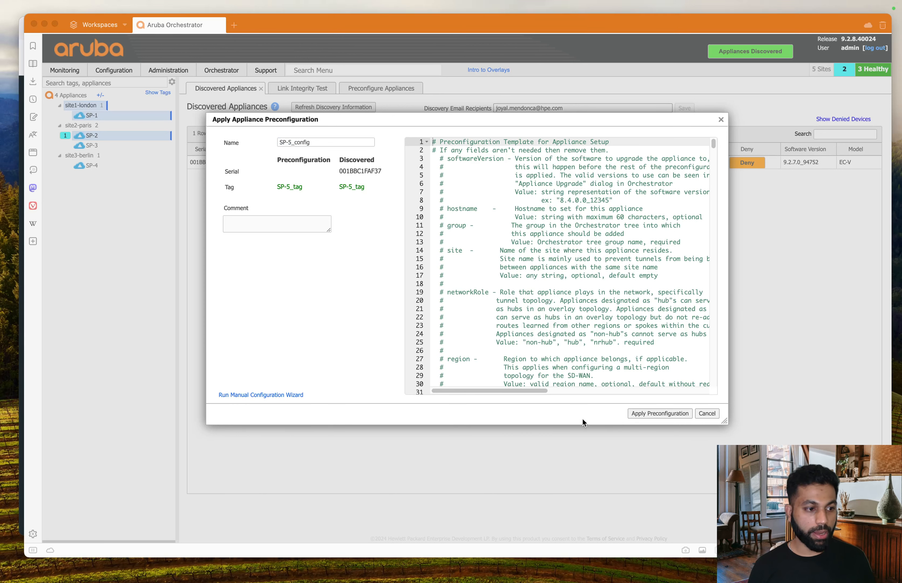
left_click(671, 415)
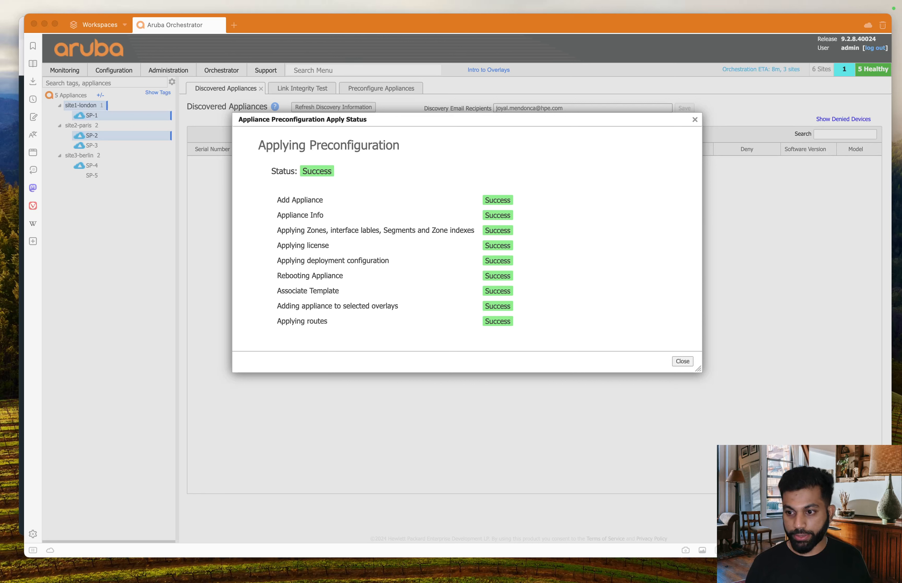
Step: Close the preconfiguration status report and review orchestration progress with a widened Status column
left_click(488, 346)
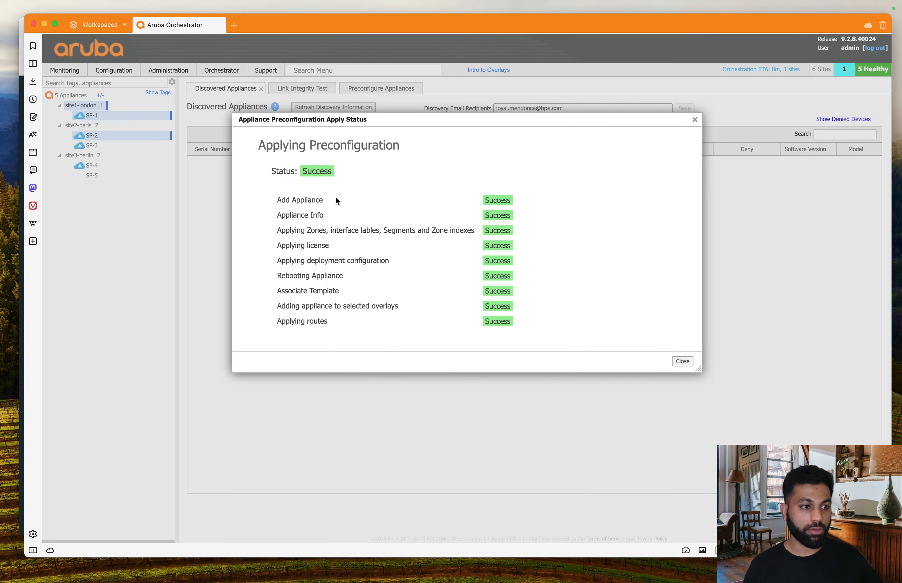
left_click(683, 361)
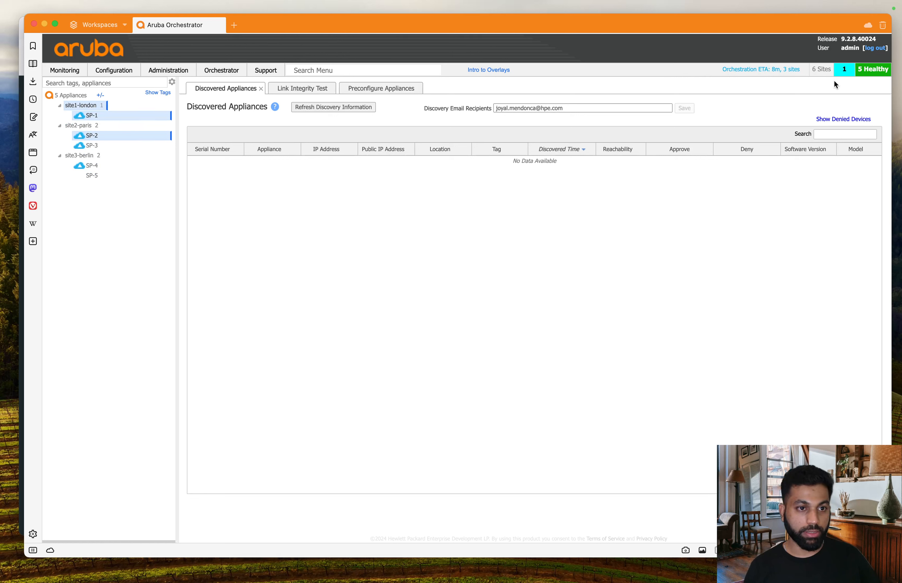
left_click(780, 74)
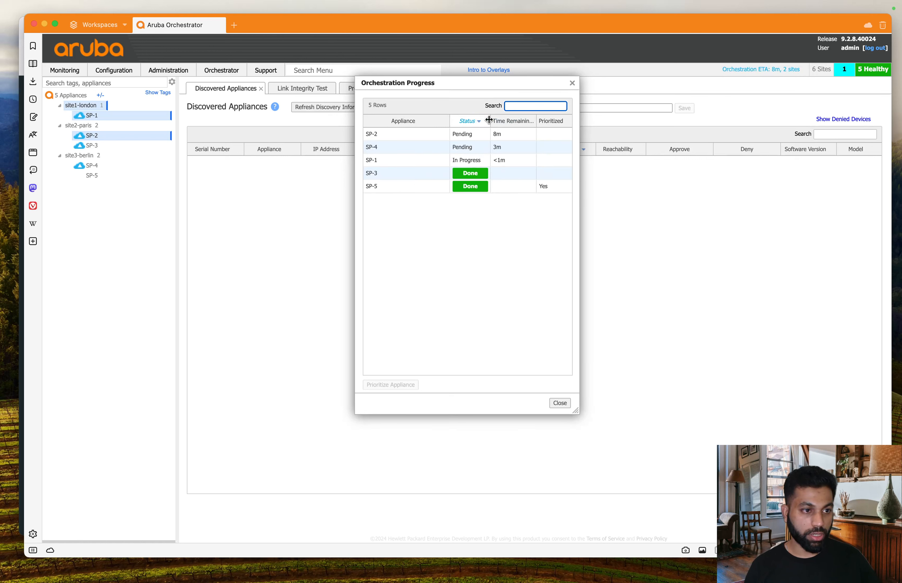
left_click_drag(489, 120, 505, 120)
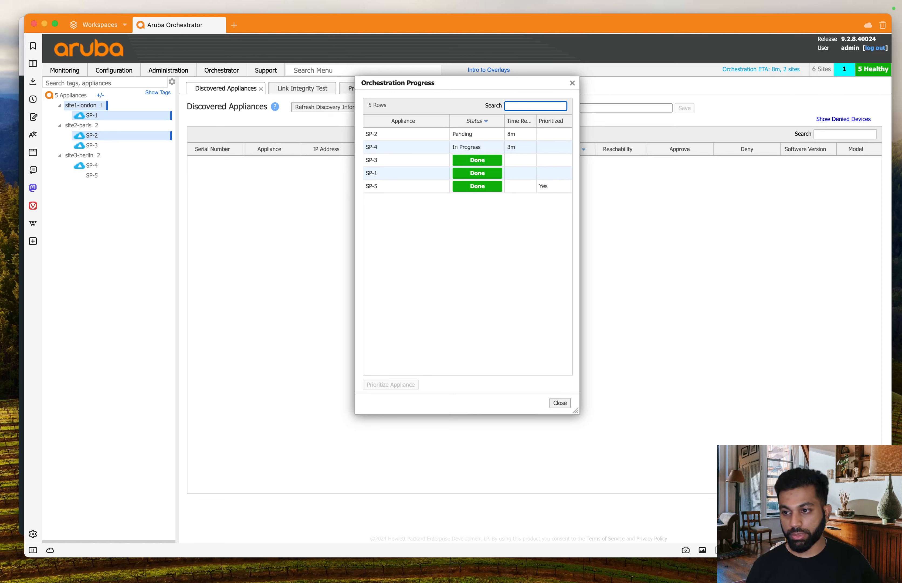
Step: Launch SP-5's Appliance Manager in a new tab from the appliance tree
left_click(118, 219)
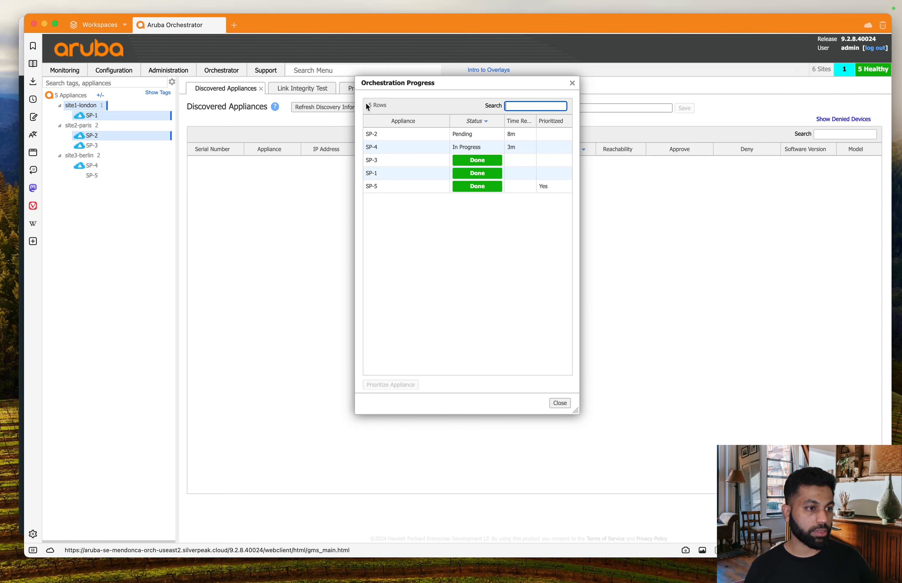
right_click(118, 175)
left_click(149, 181)
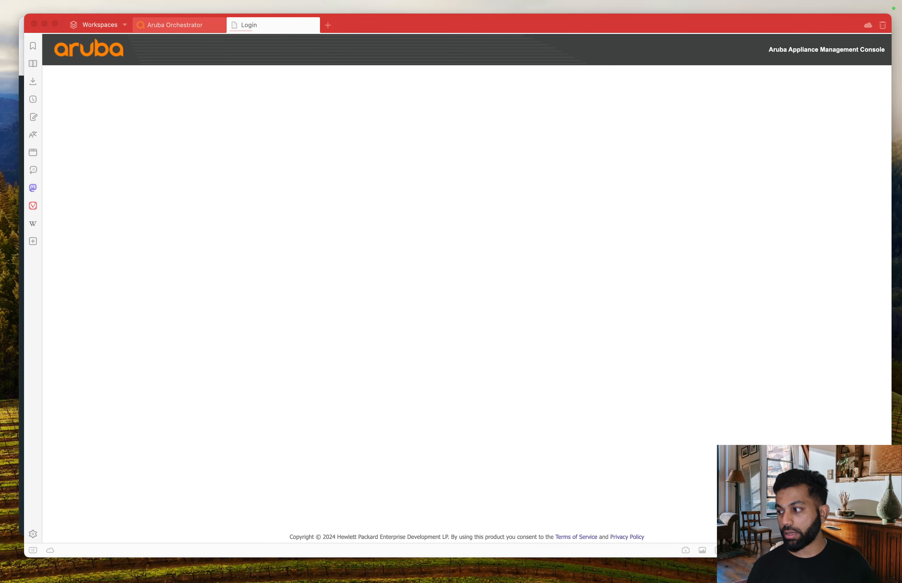
Step: Disable DHCP on SP-5's mgmt0 and apply static address 192.168.1.8/24
left_click(343, 231)
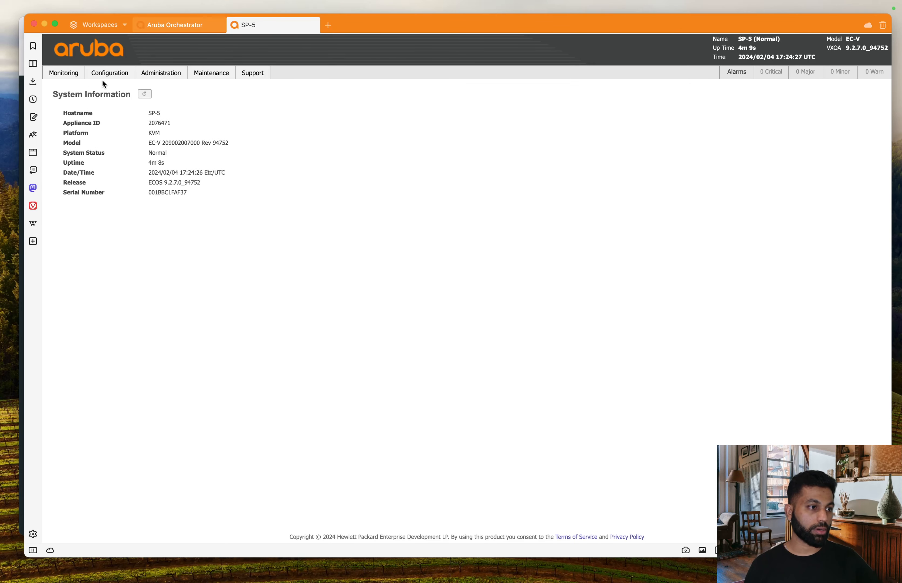
mouse_move(161, 74)
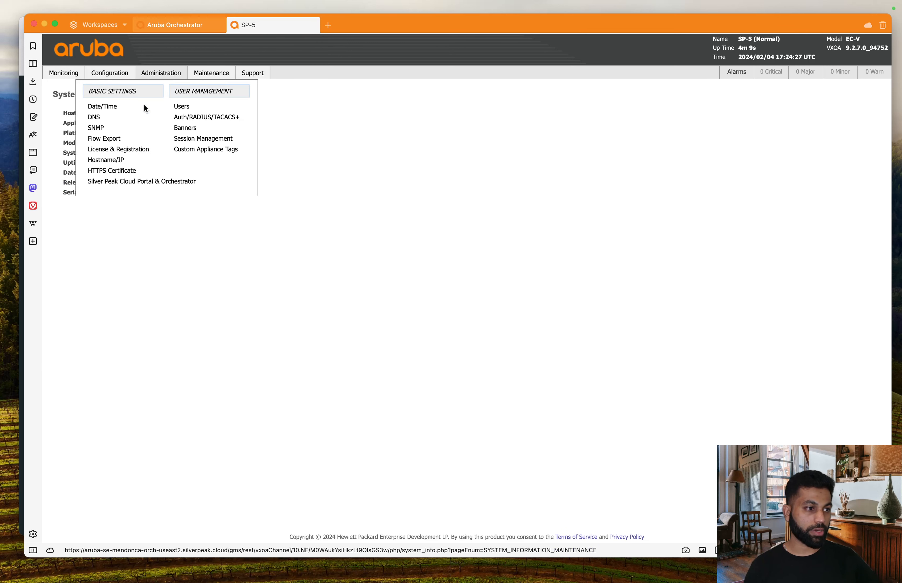
left_click(122, 160)
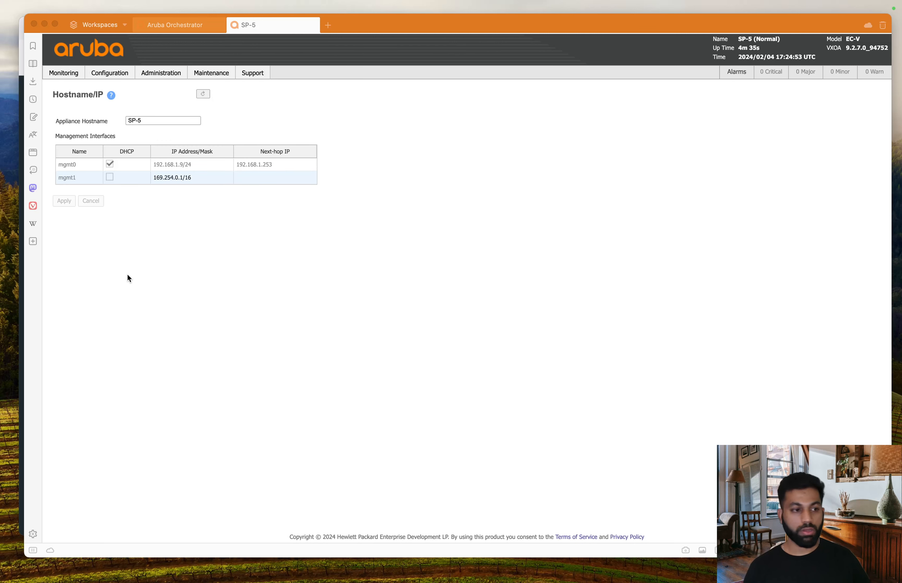
left_click(286, 248)
left_click(110, 166)
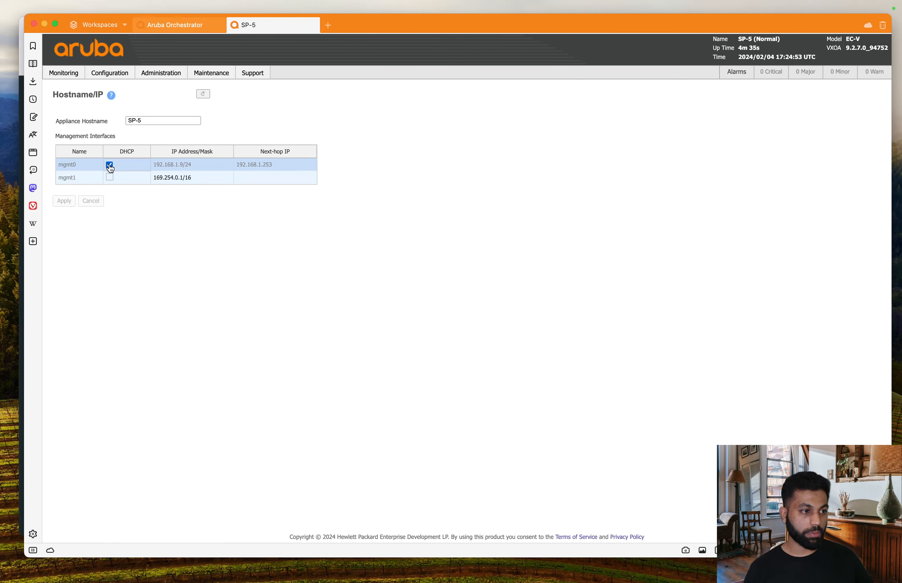
left_click(110, 166)
left_click(186, 165)
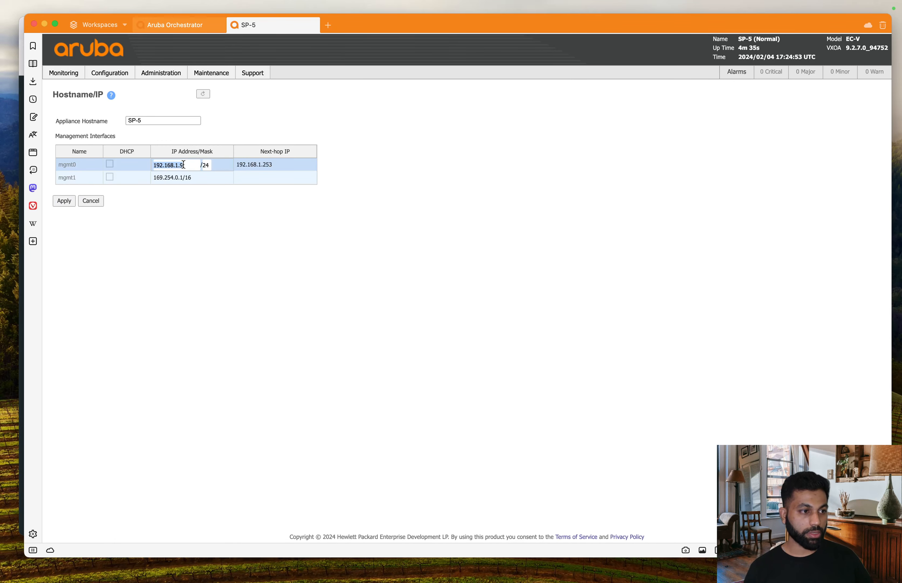
left_click(189, 166)
key("BackSpace")
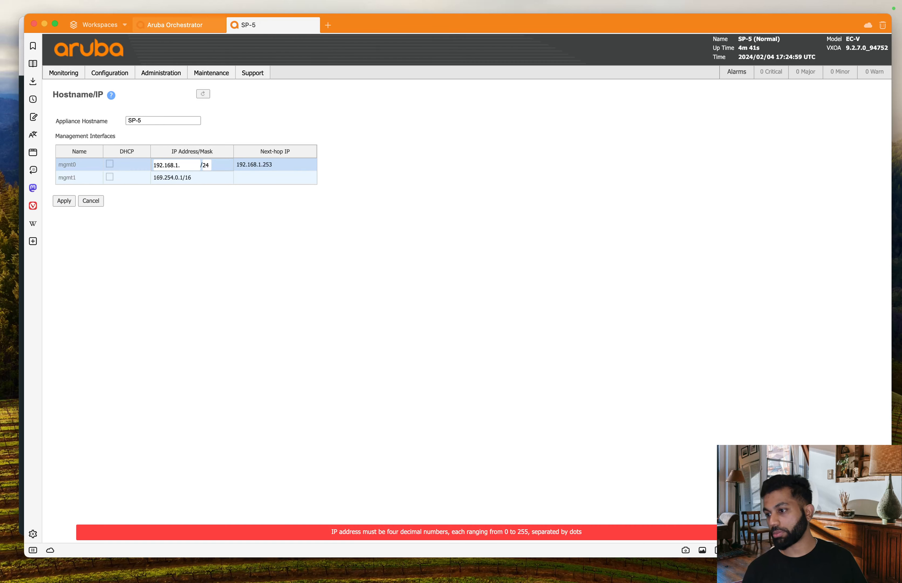
type("8")
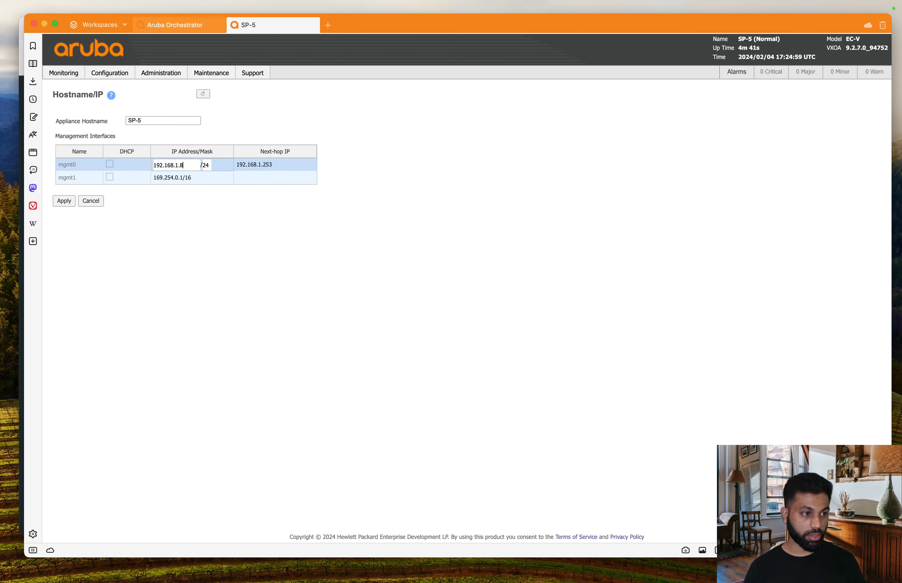
left_click(64, 202)
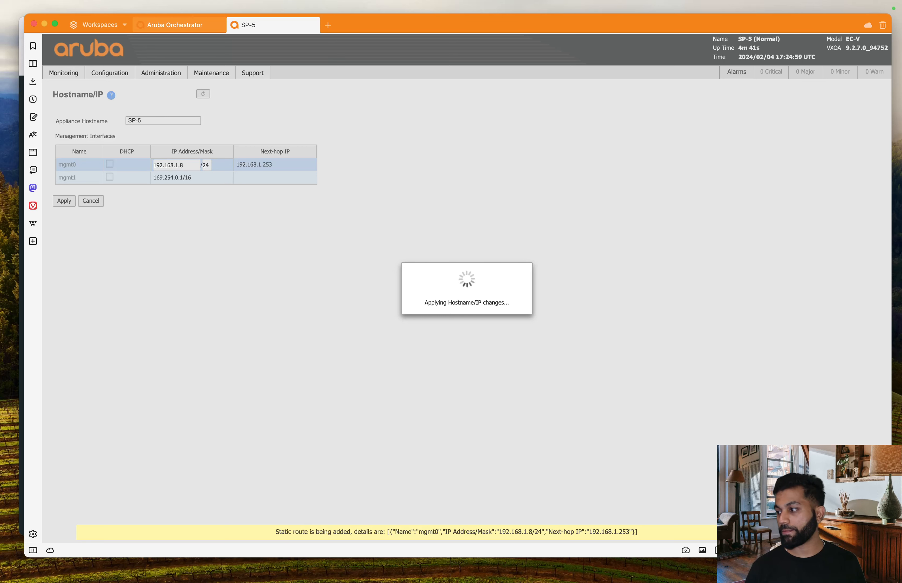
left_click(545, 208)
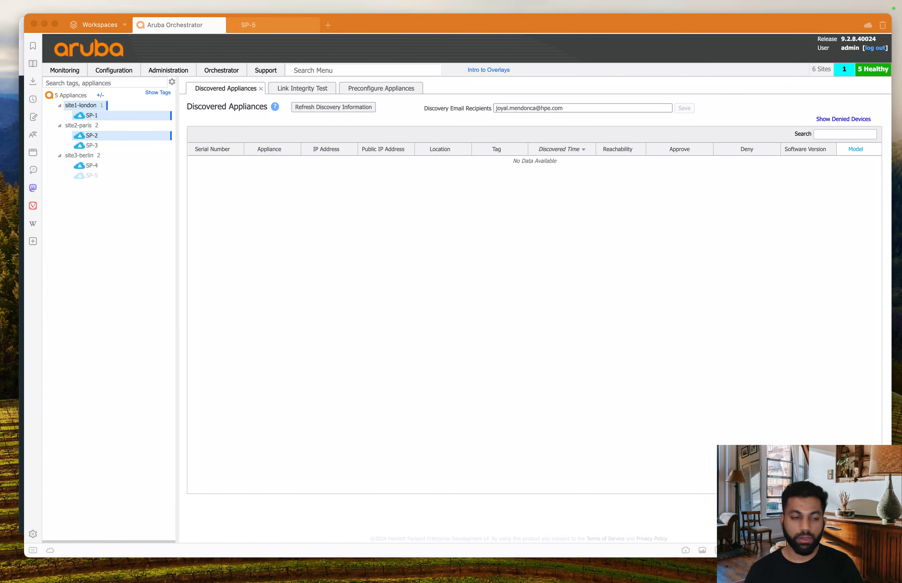
Step: Review SP-5's details under site3-berlin, then bring up the EVE lab topology window
left_click(348, 392)
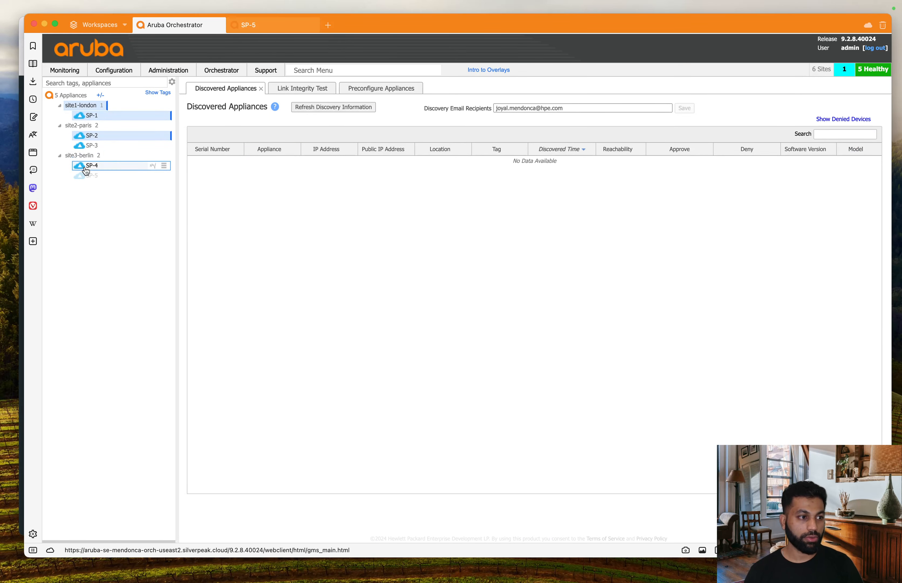
mouse_move(87, 180)
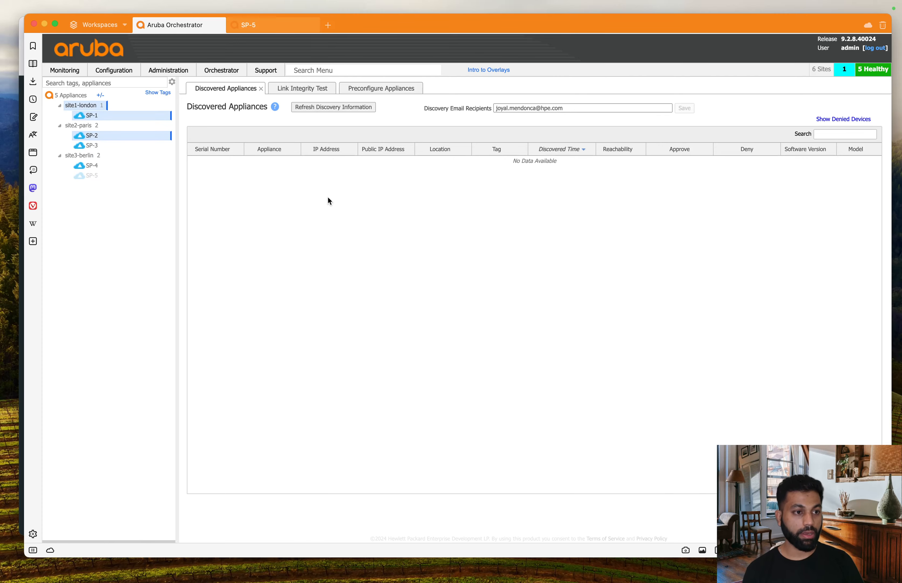
key("ctrl+Up")
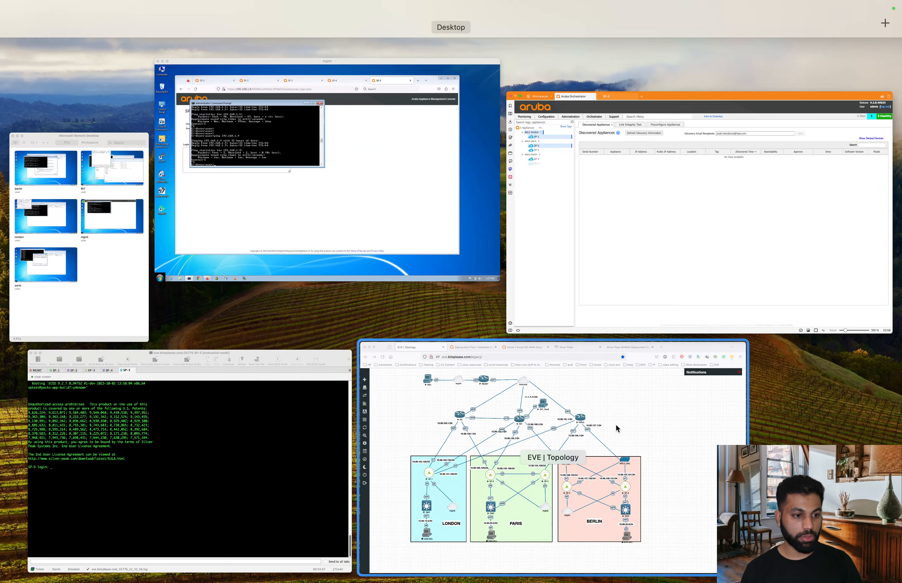
left_click(615, 424)
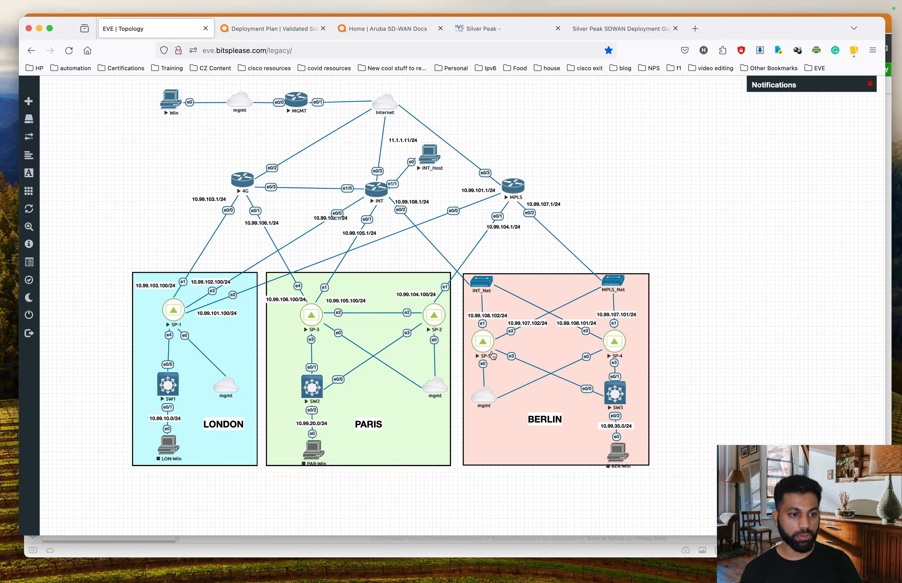